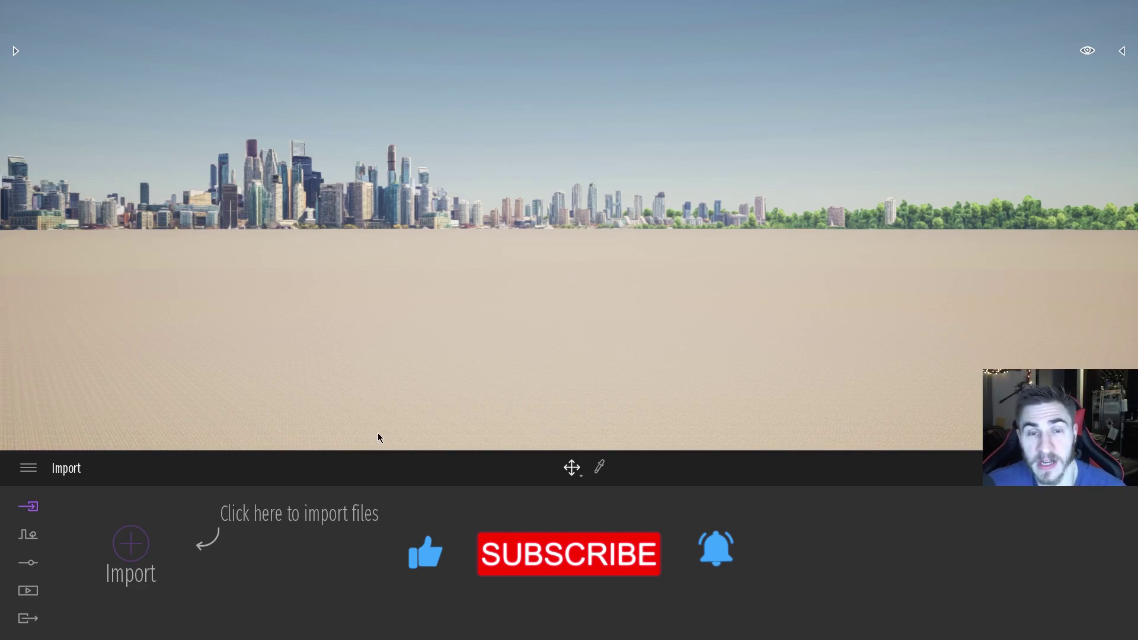
- Start a landscape import and browse to the 49_Heightmap folder for a heightmap file
left_click(131, 543)
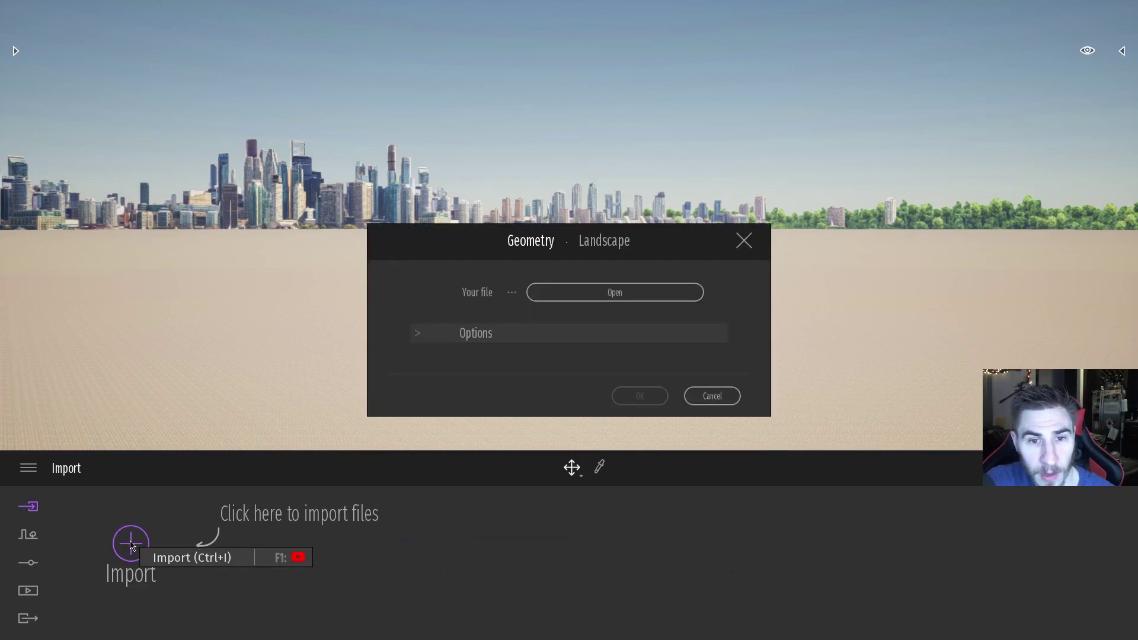
left_click(590, 248)
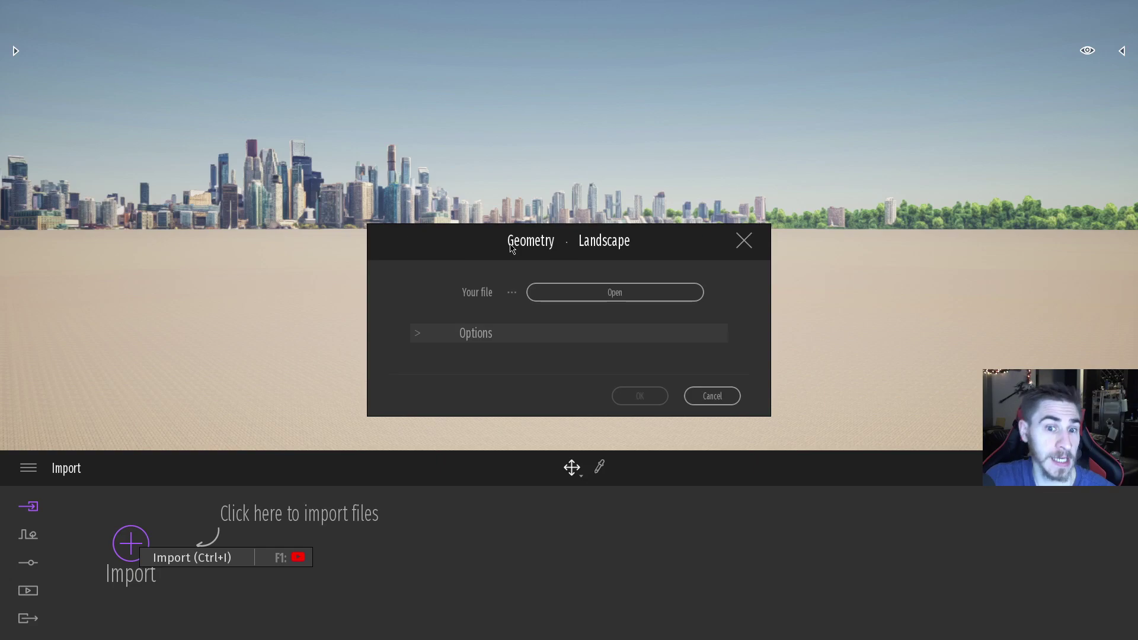
left_click(597, 293)
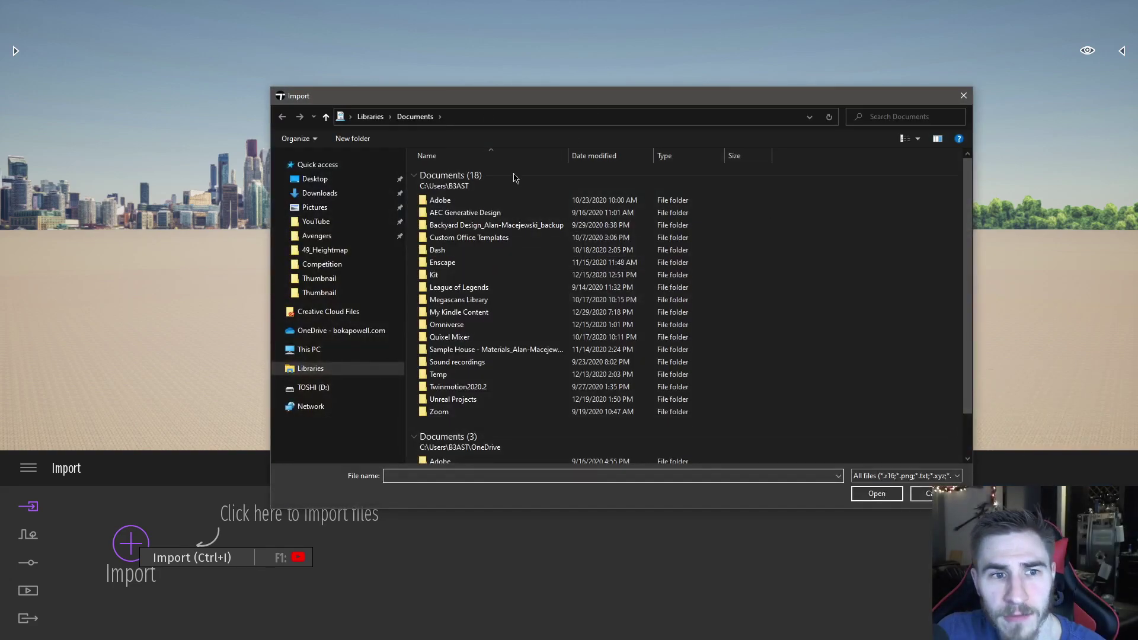
left_click(324, 250)
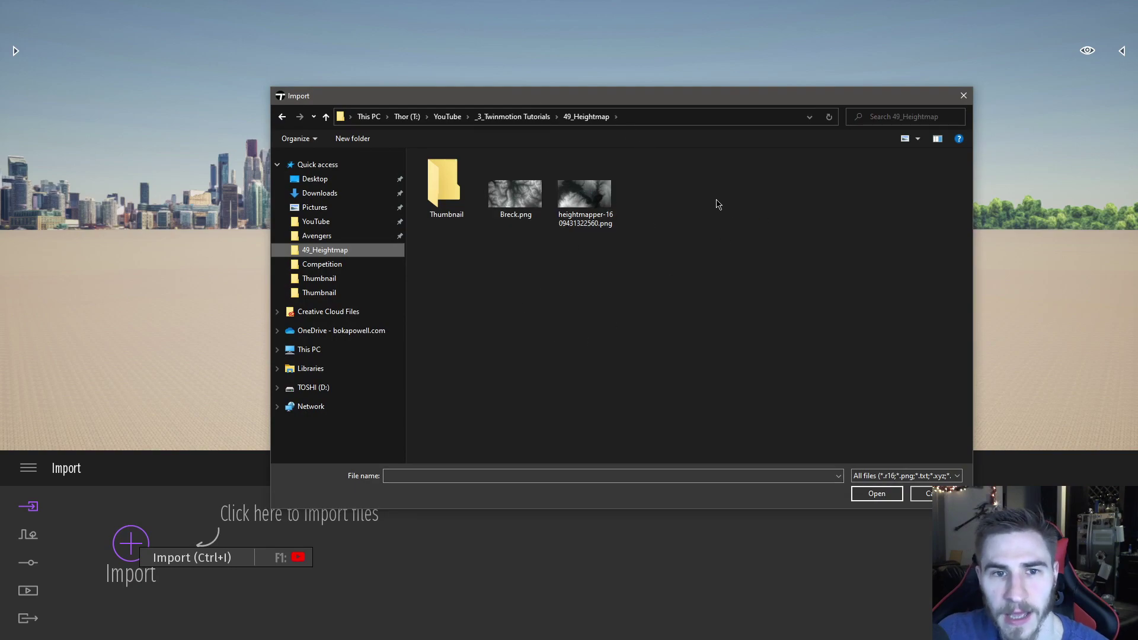
left_click_drag(581, 105, 550, 80)
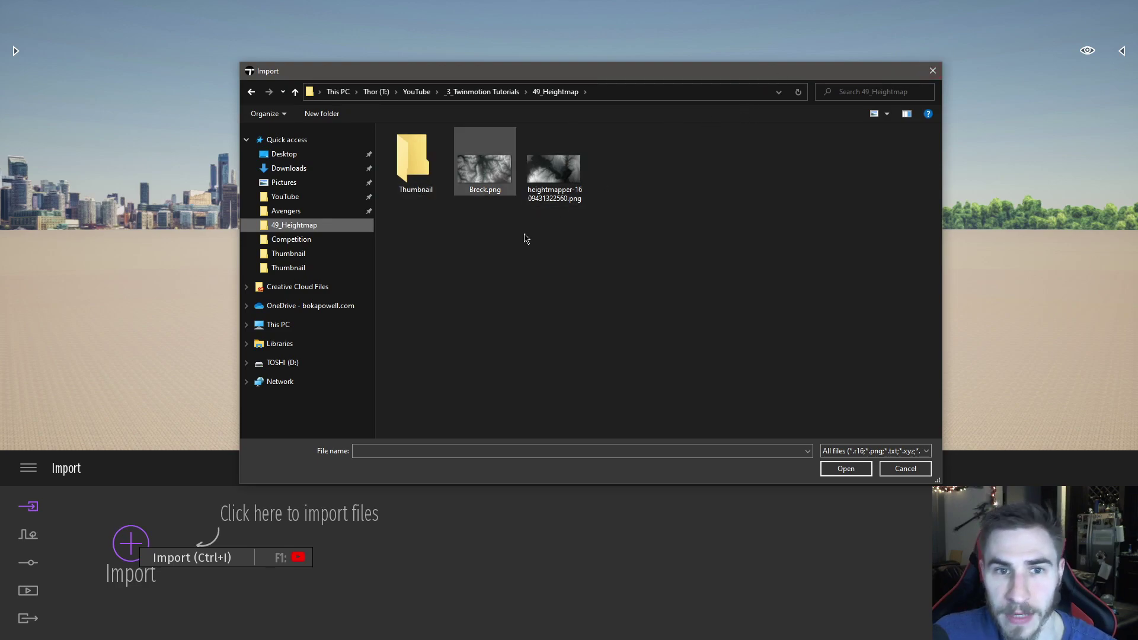
- Check which file types the landscape import supports, and close the file browser without choosing a file
left_click(876, 452)
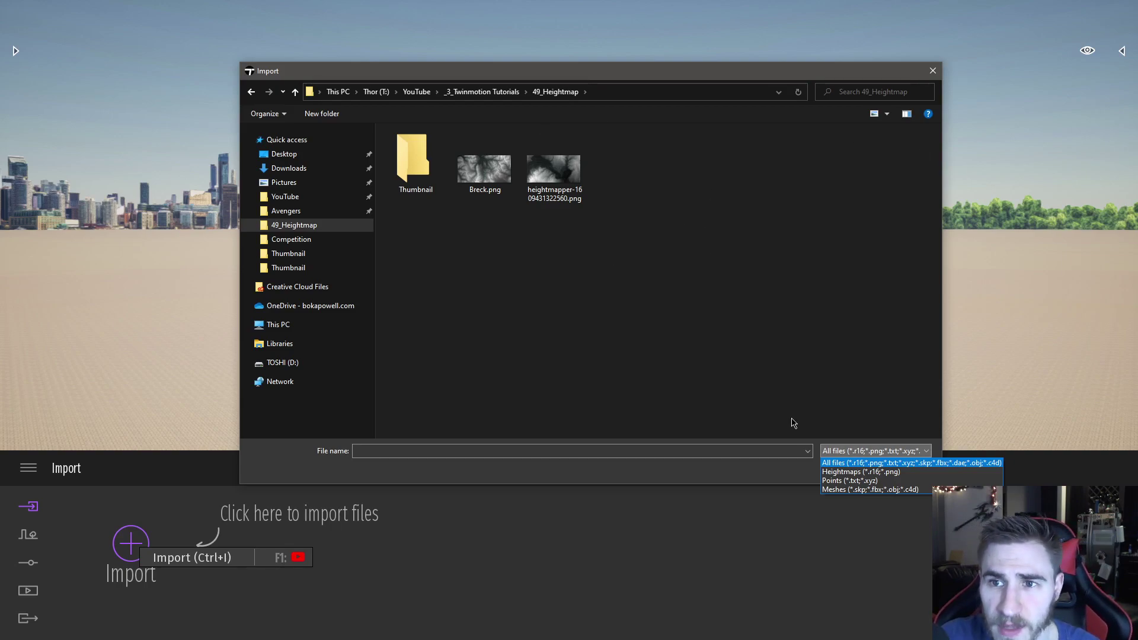
left_click(932, 72)
left_click(931, 72)
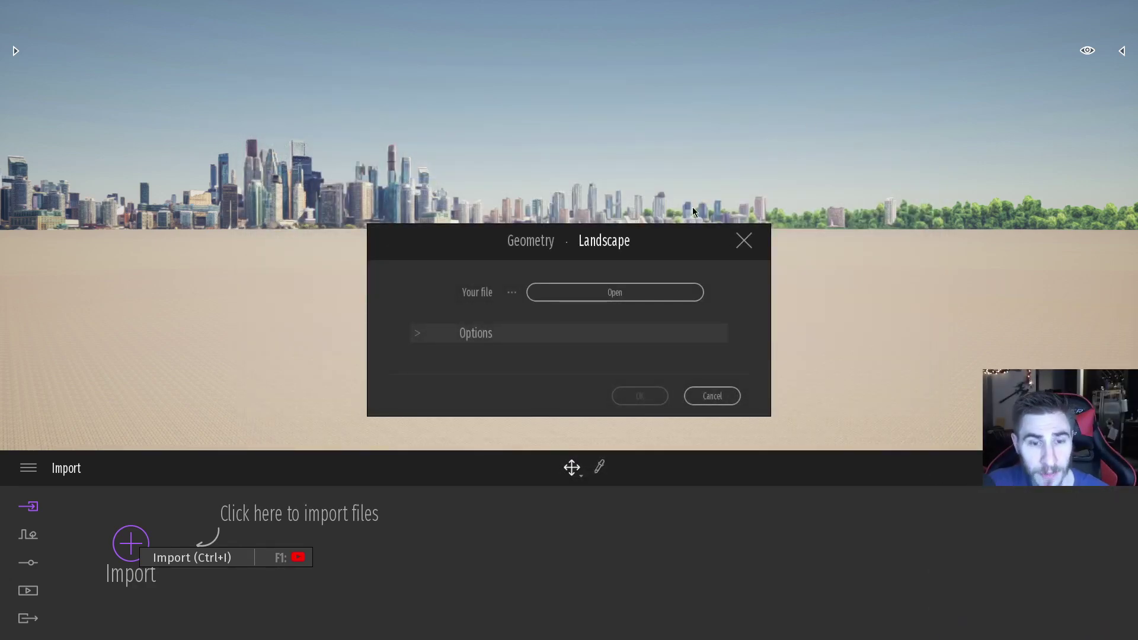
- Expand the landscape import options and examine the largest dimension setting
left_click(416, 334)
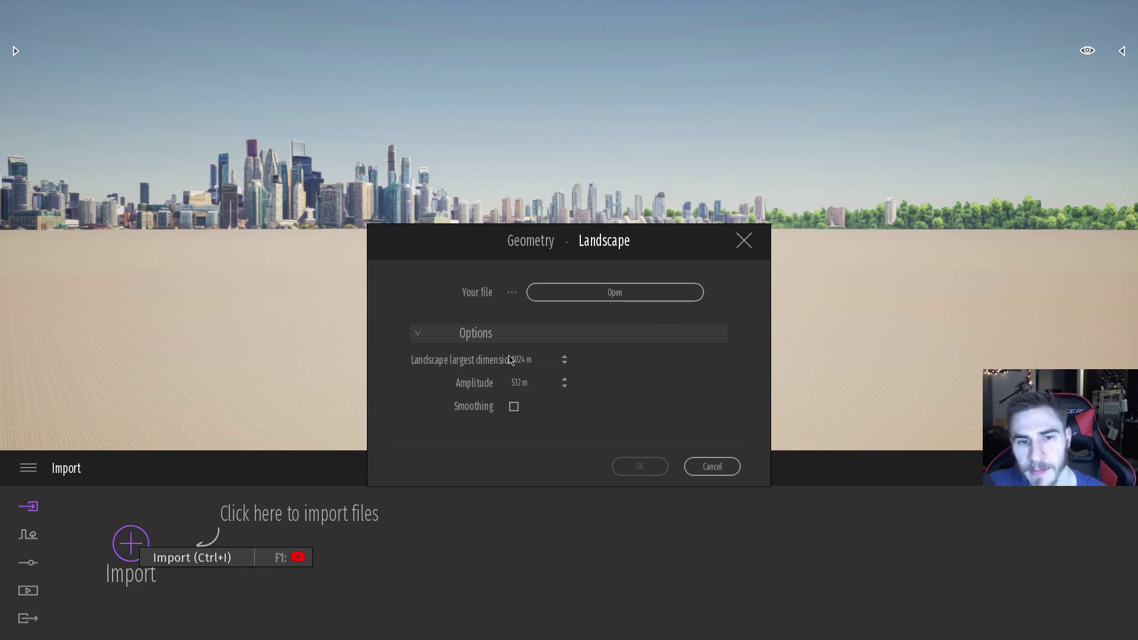
left_click_drag(550, 360, 484, 362)
left_click(550, 360)
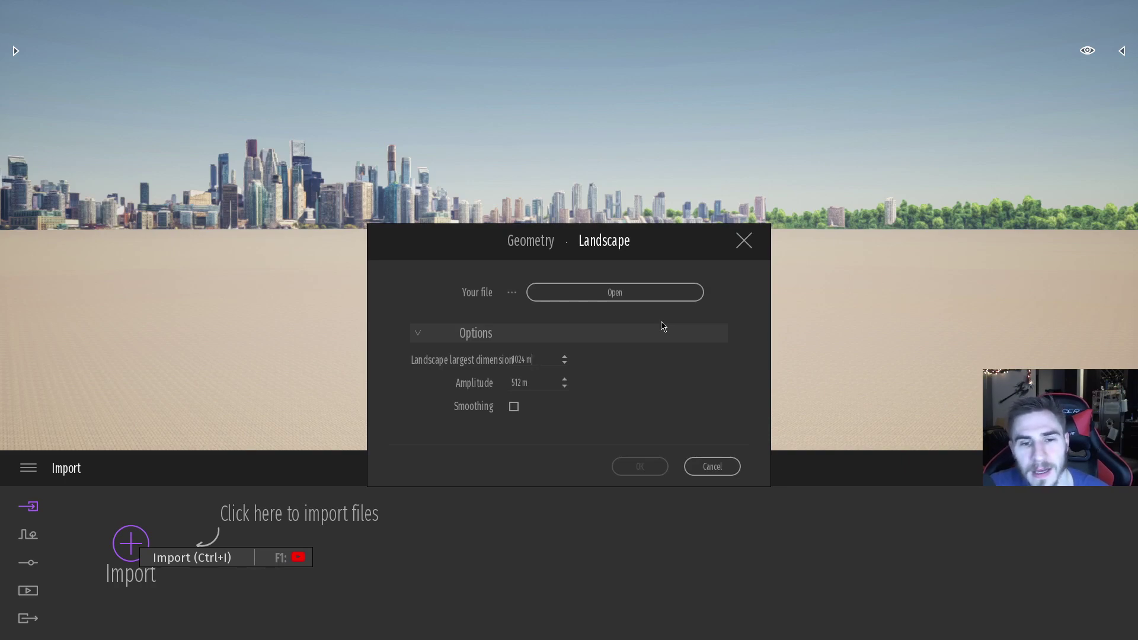
left_click_drag(533, 358, 474, 355)
left_click(544, 359)
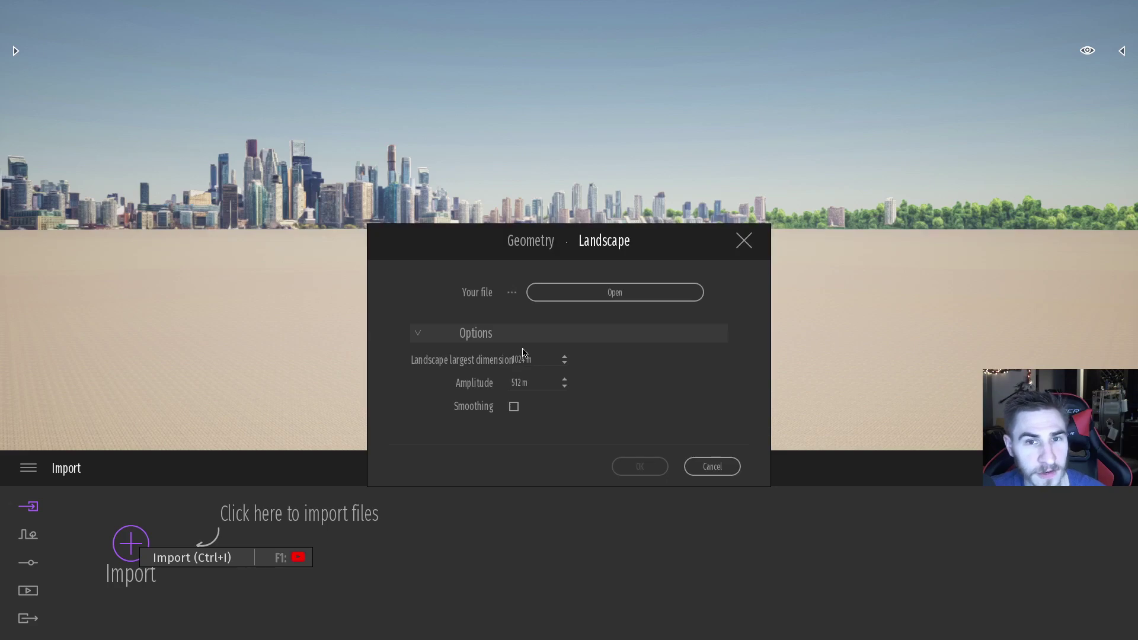
left_click_drag(539, 359, 497, 359)
left_click(551, 359)
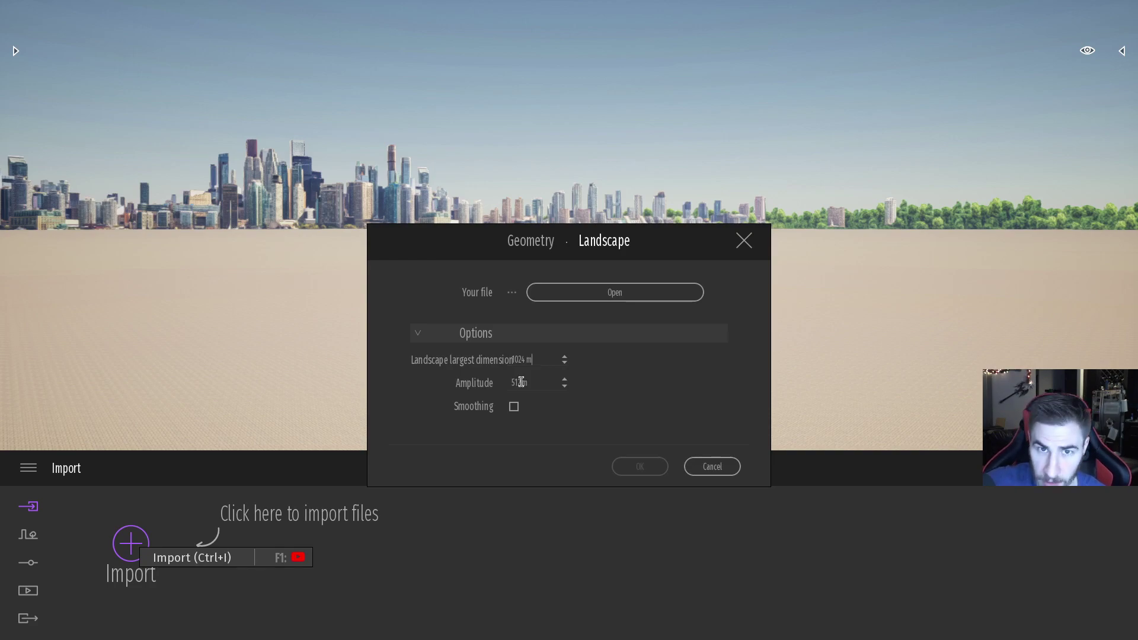
- Try an amplitude of 500 m with smoothing enabled in the landscape options, and cancel the import
left_click_drag(539, 383, 495, 385)
type("512 m")
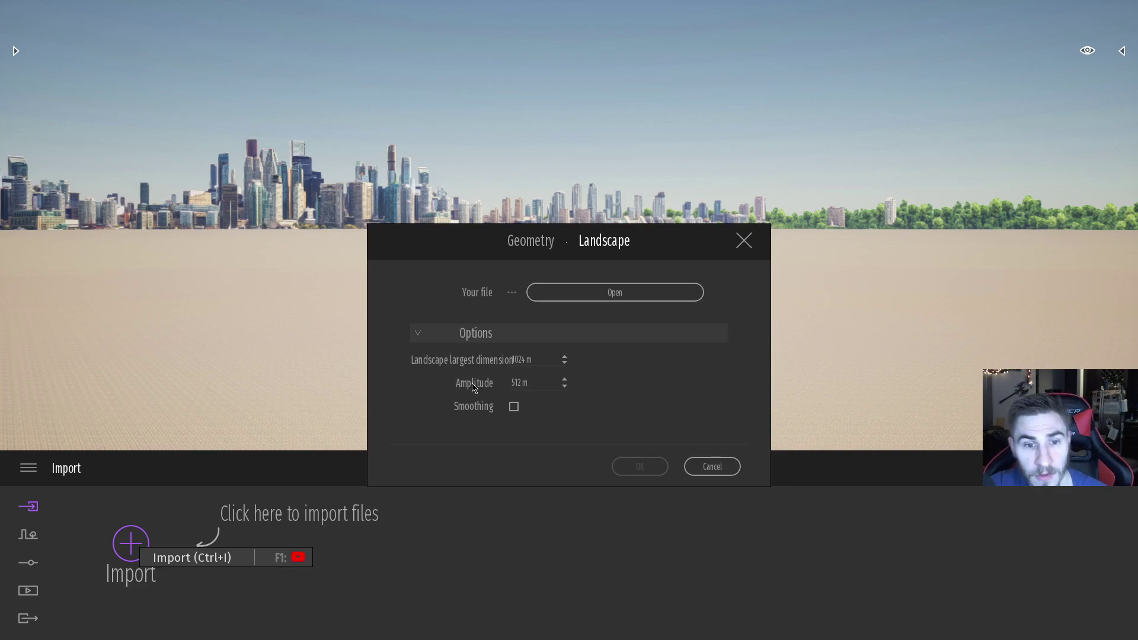
left_click_drag(531, 382, 514, 379)
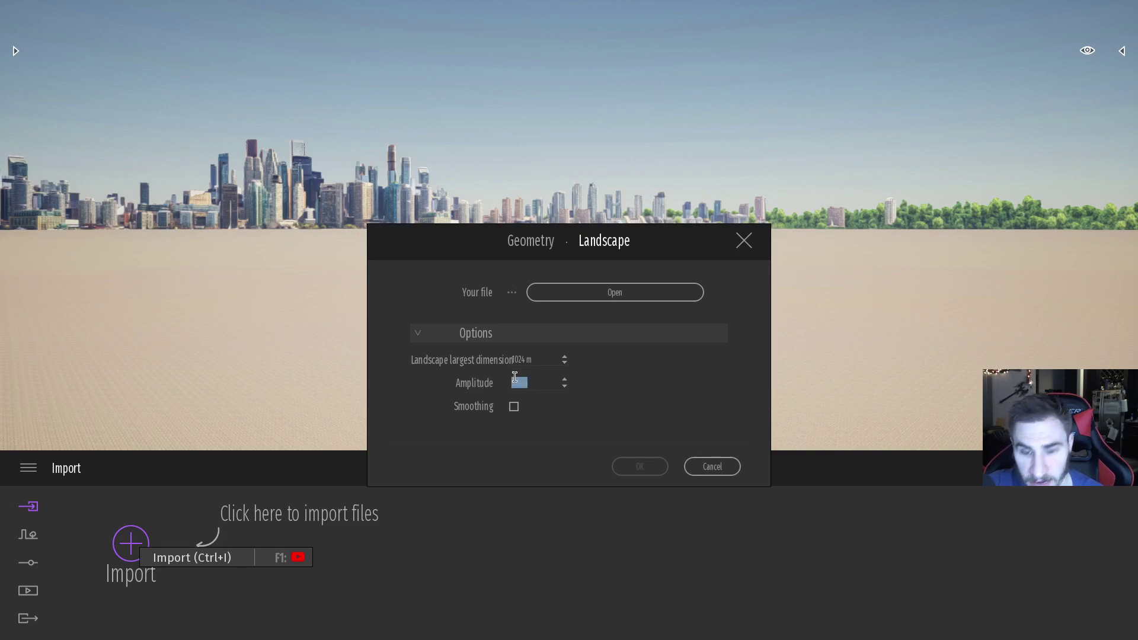
type("500")
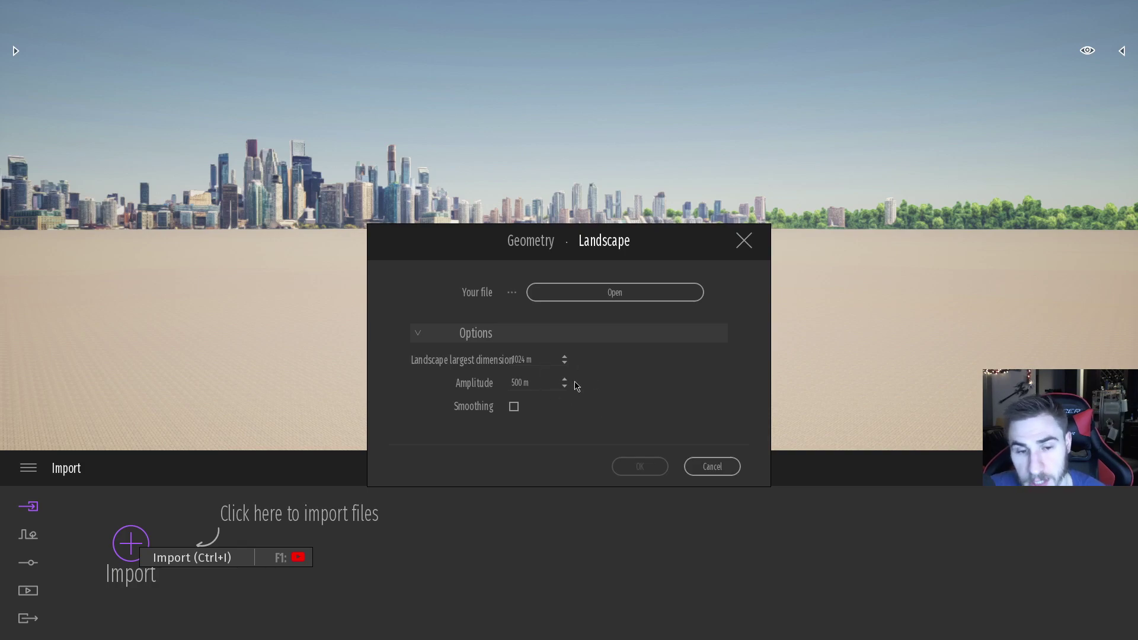
left_click(515, 406)
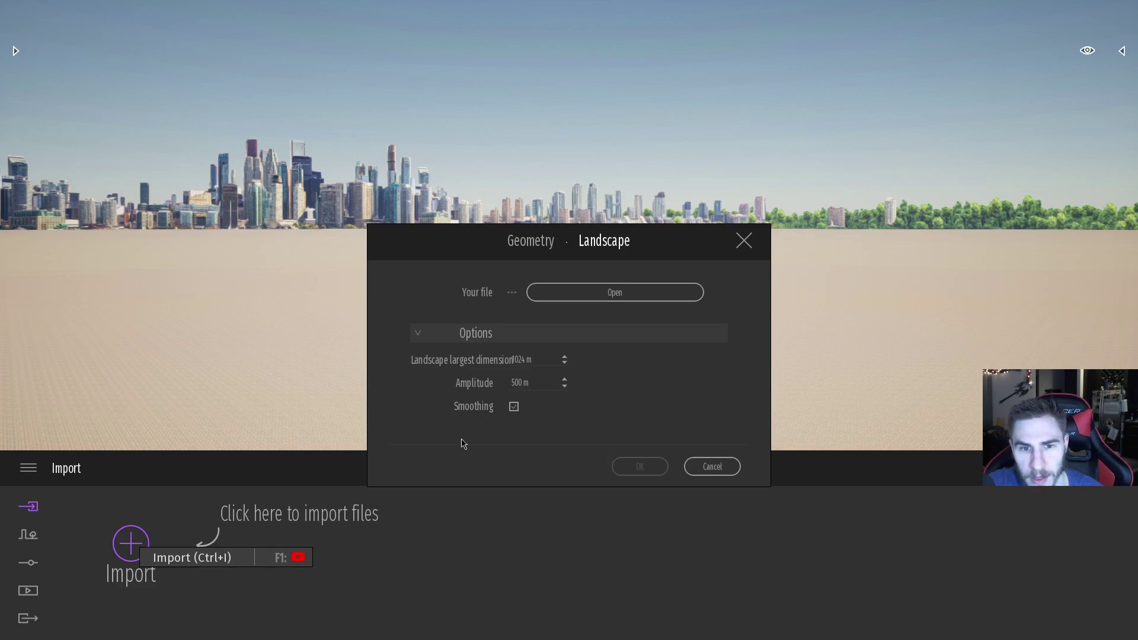
left_click(708, 472)
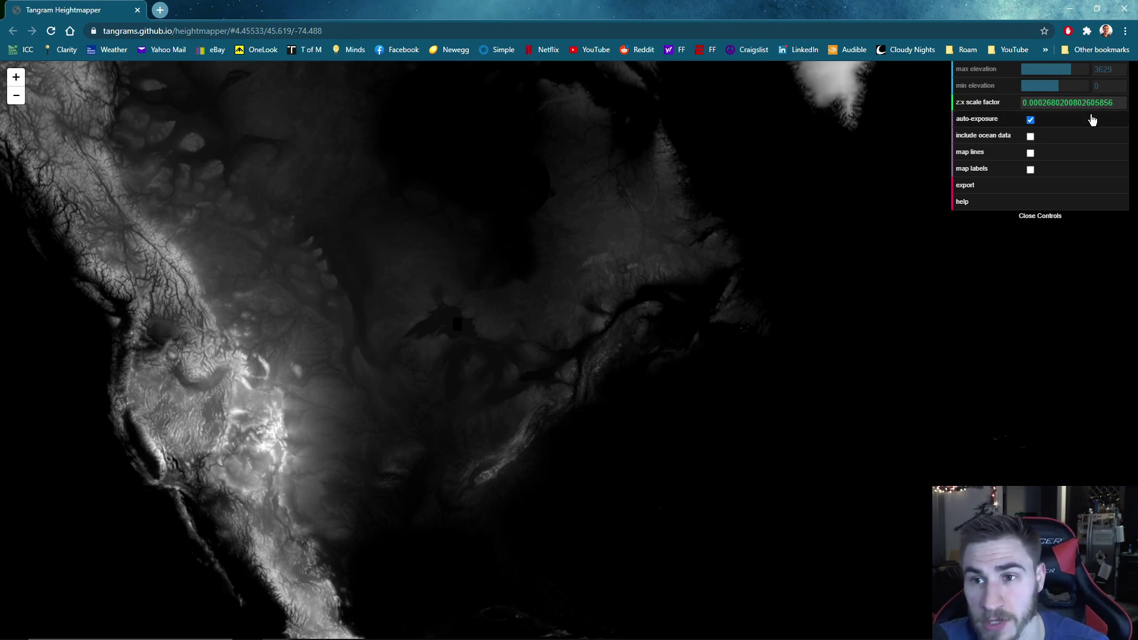
- Inspect the z:x scale factor for North America and toggle auto-exposure off and back on
left_click(1041, 102)
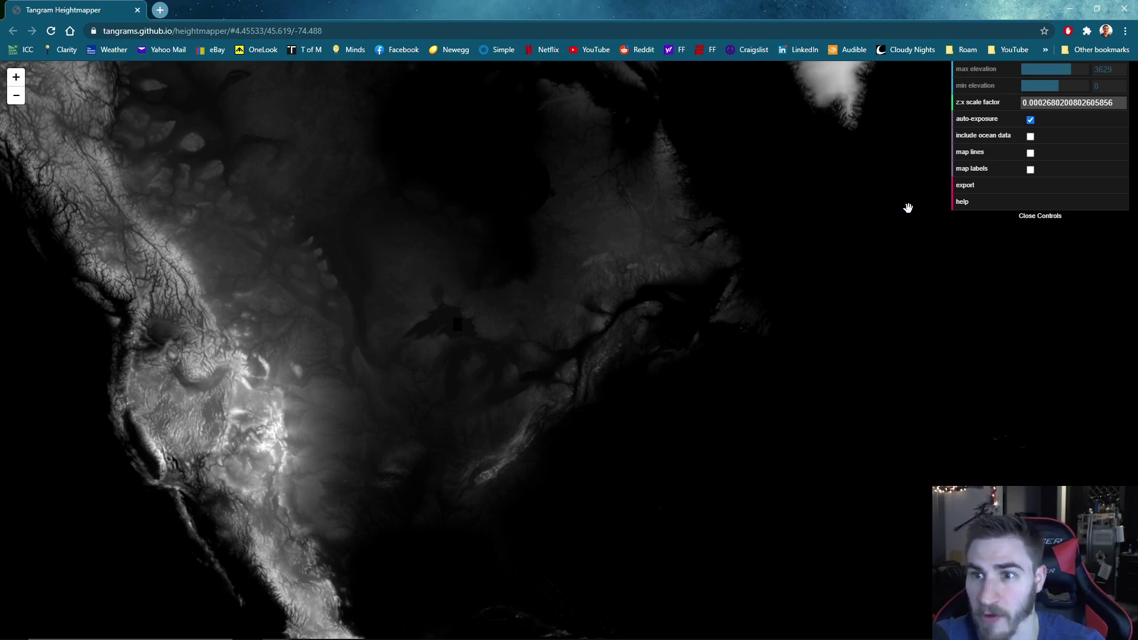
left_click_drag(518, 421, 724, 297)
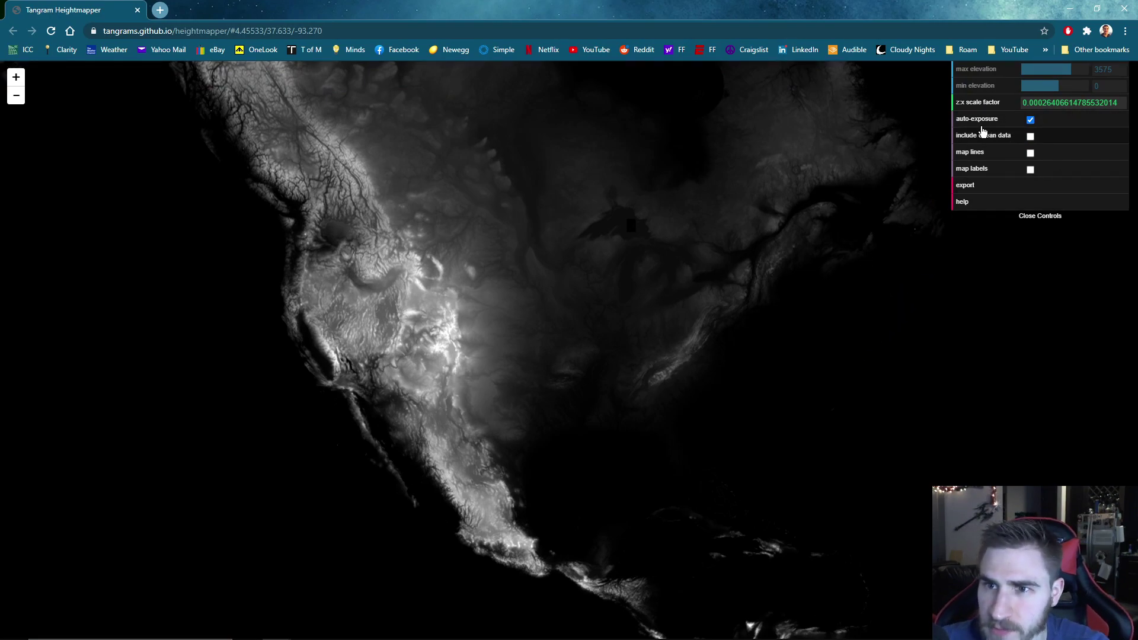
left_click(1031, 122)
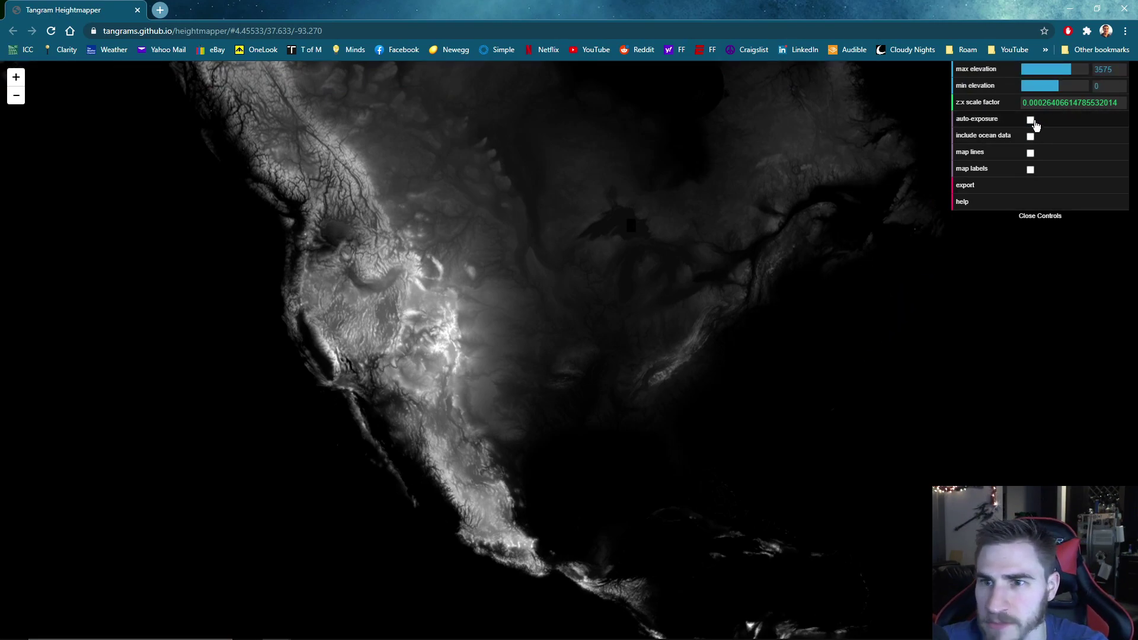
left_click(1036, 123)
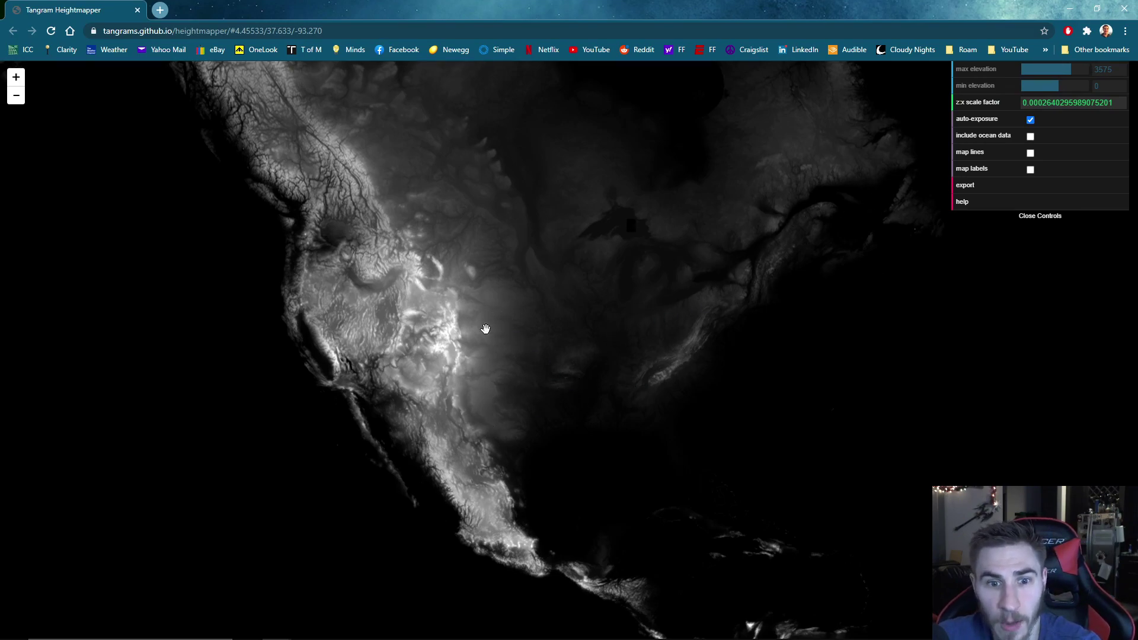
- Compare the terrain shading at different zoom levels with auto-exposure disabled, and re-enable it
scroll(592, 391, "up", 5)
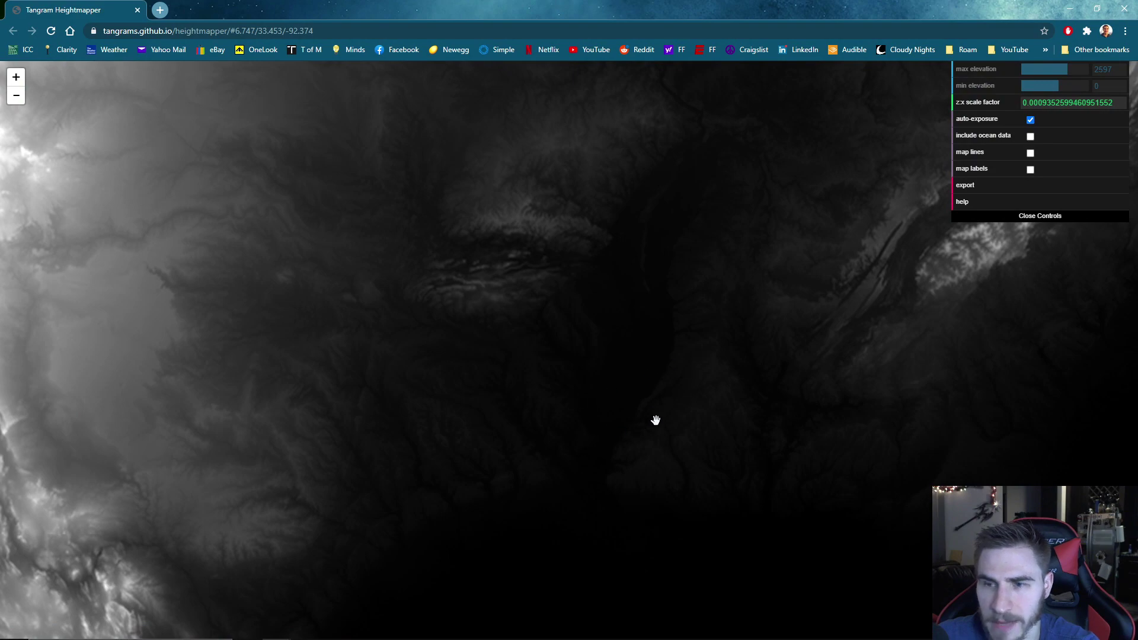
scroll(860, 329, "down", 1)
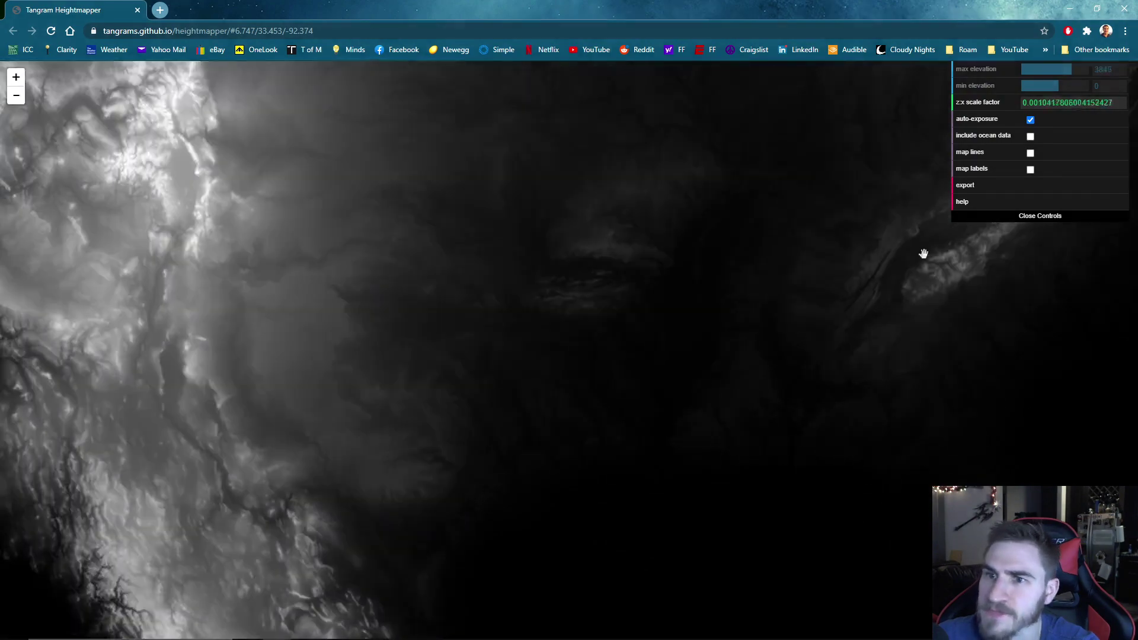
left_click(1030, 120)
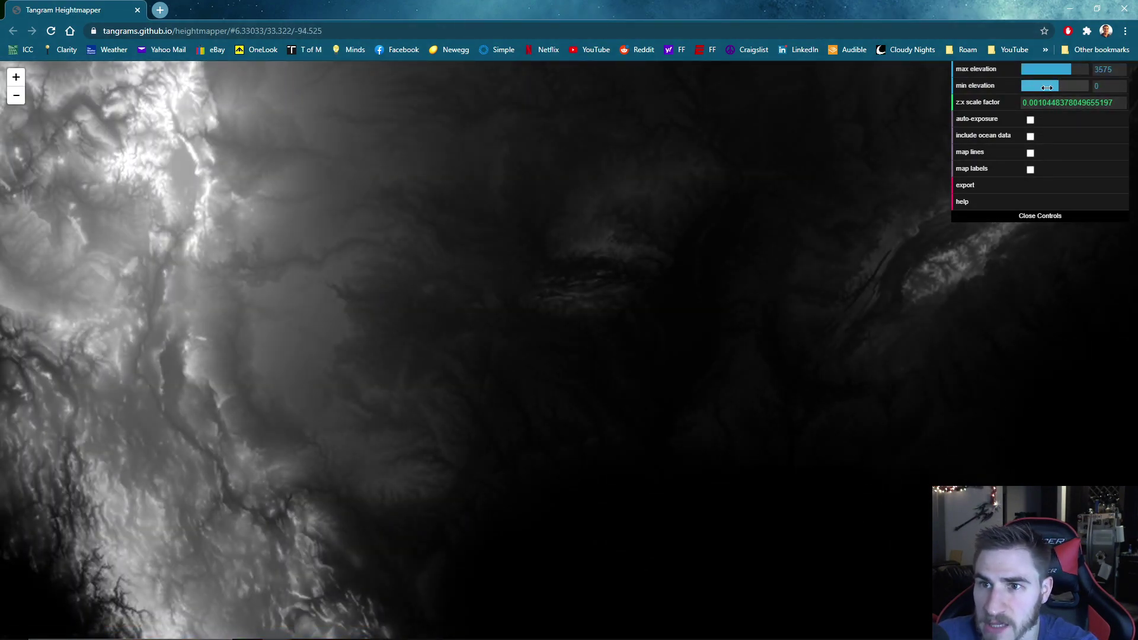
scroll(642, 393, "down", 1)
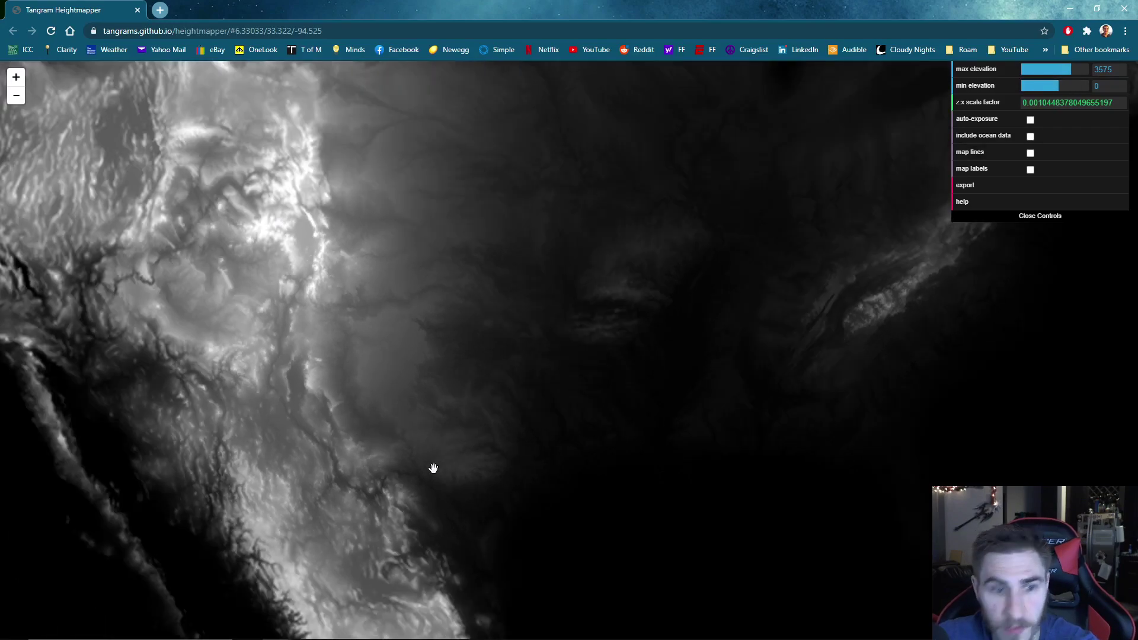
left_click(1030, 120)
scroll(729, 248, "down", 2)
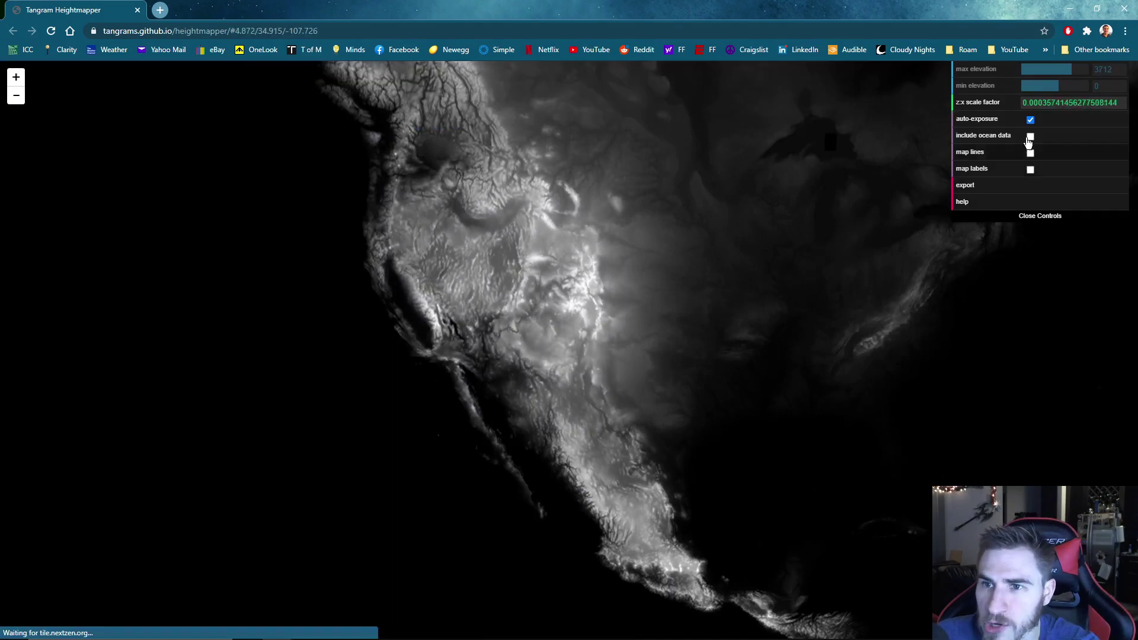
- Try including ocean data in the heightmap, and exclude it again
left_click(1030, 138)
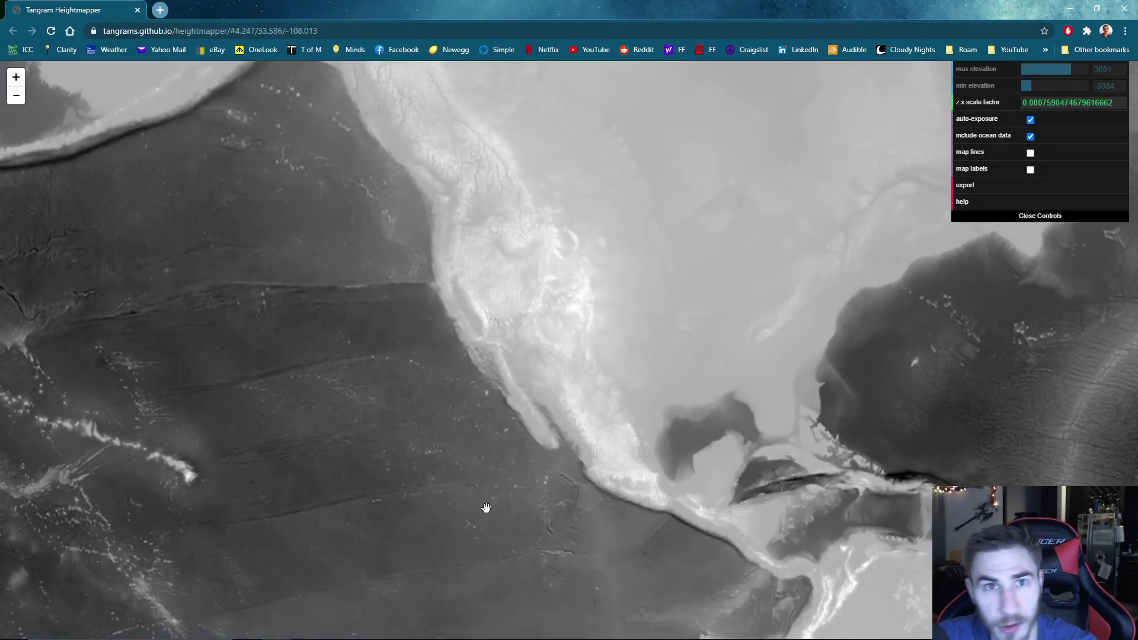
left_click(1030, 137)
left_click_drag(828, 265, 808, 343)
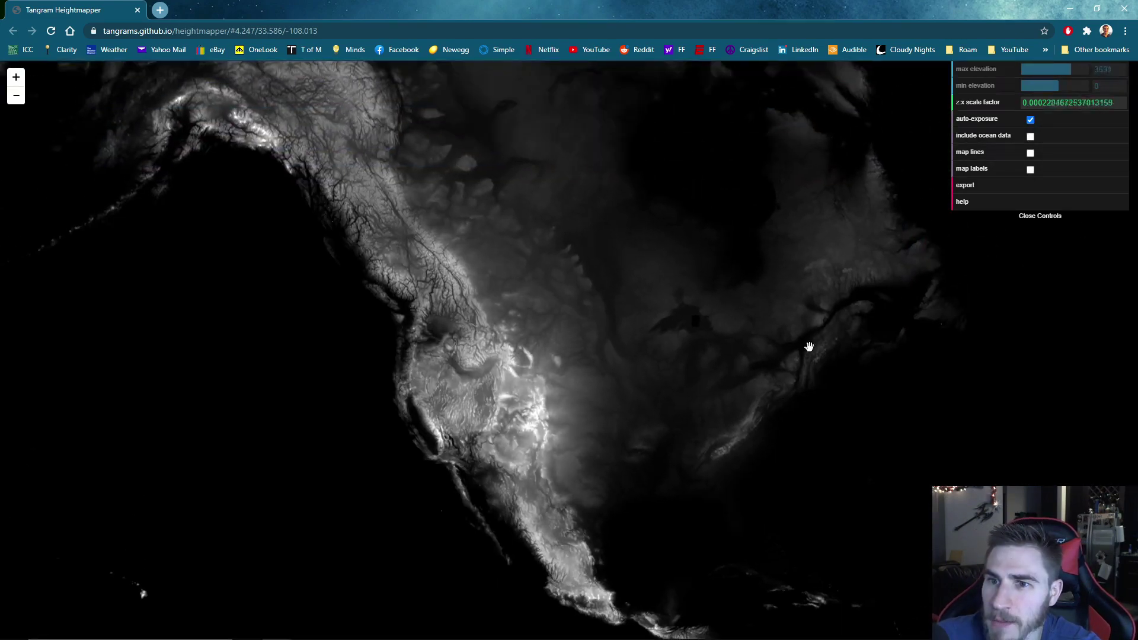
- Turn on the map lines and locate the Colorado Rocky Mountains on the heightmap
left_click(1030, 154)
left_click_drag(617, 411, 589, 363)
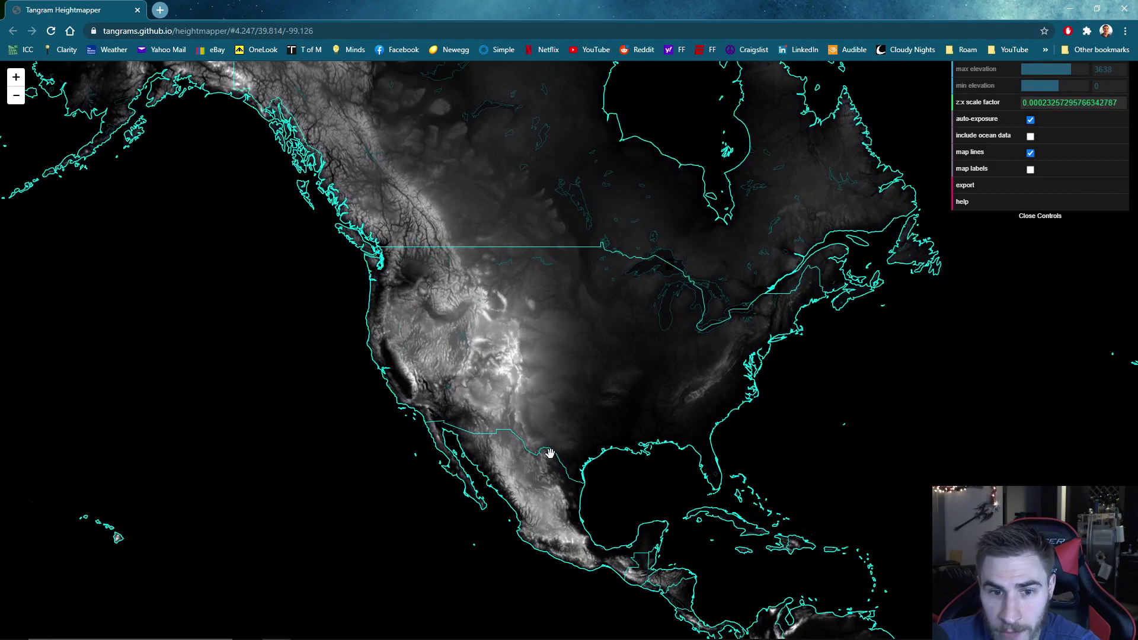
scroll(628, 395, "up", 2)
scroll(628, 395, "up", 2)
scroll(623, 399, "up", 2)
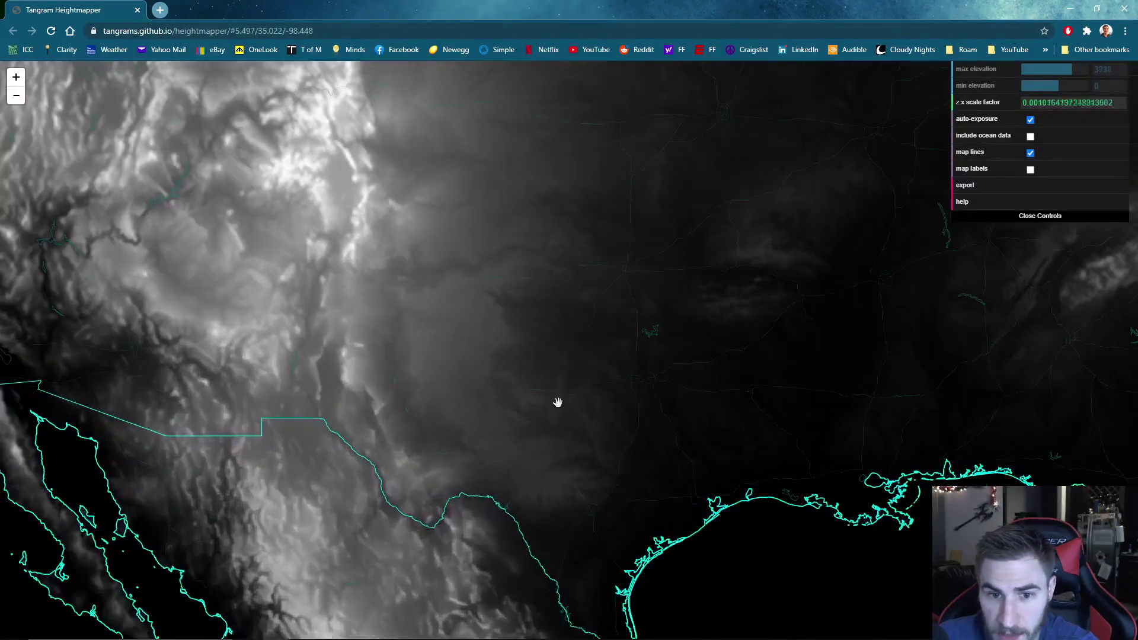
scroll(623, 347, "up", 2)
scroll(658, 348, "down", 3)
left_click_drag(483, 228, 538, 394)
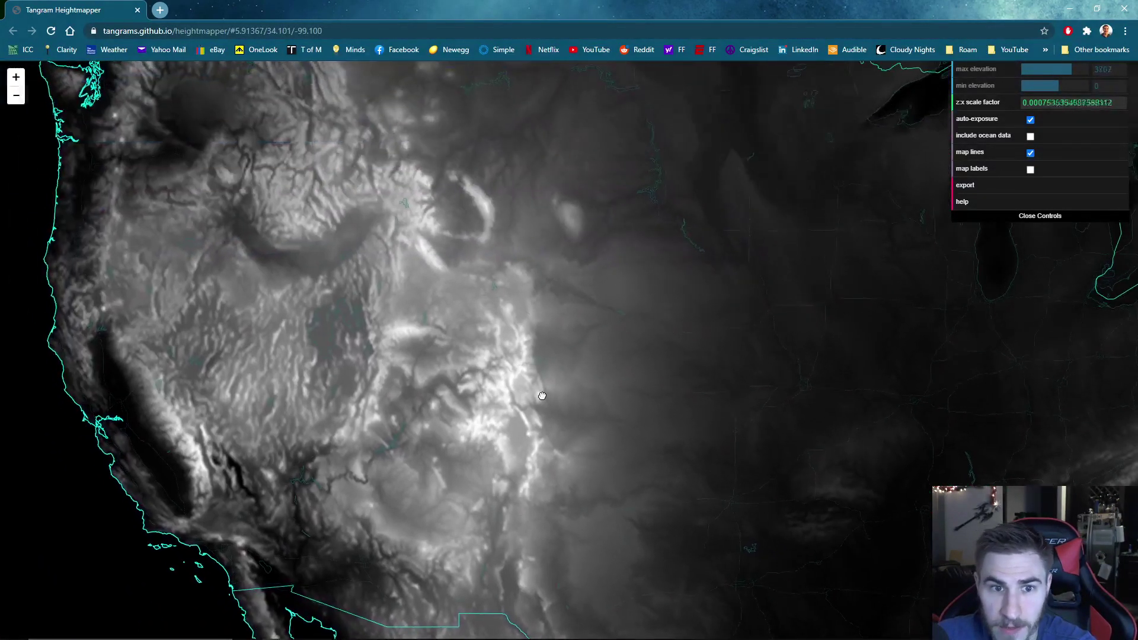
scroll(547, 397, "down", 2)
scroll(605, 387, "up", 2)
scroll(582, 388, "up", 1)
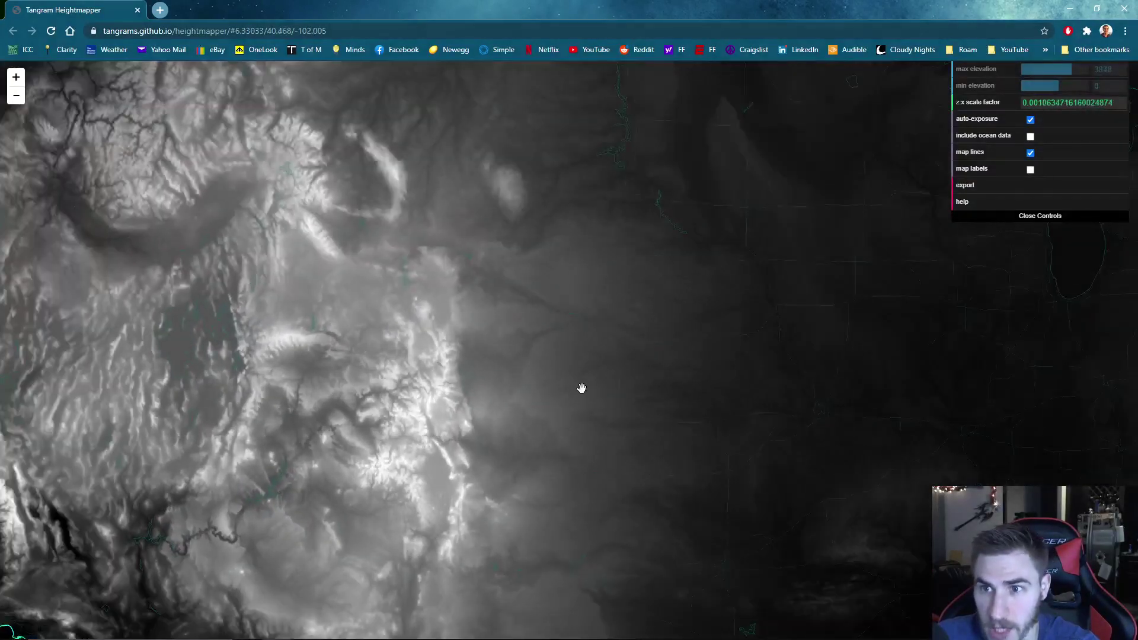
scroll(577, 388, "down", 3)
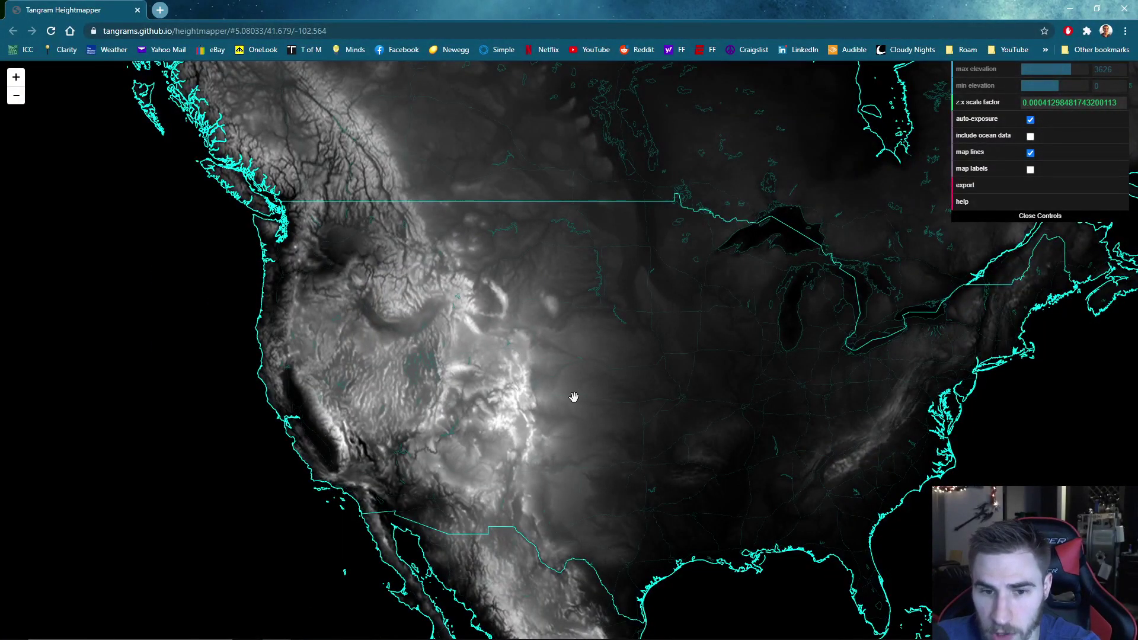
scroll(557, 426, "up", 2)
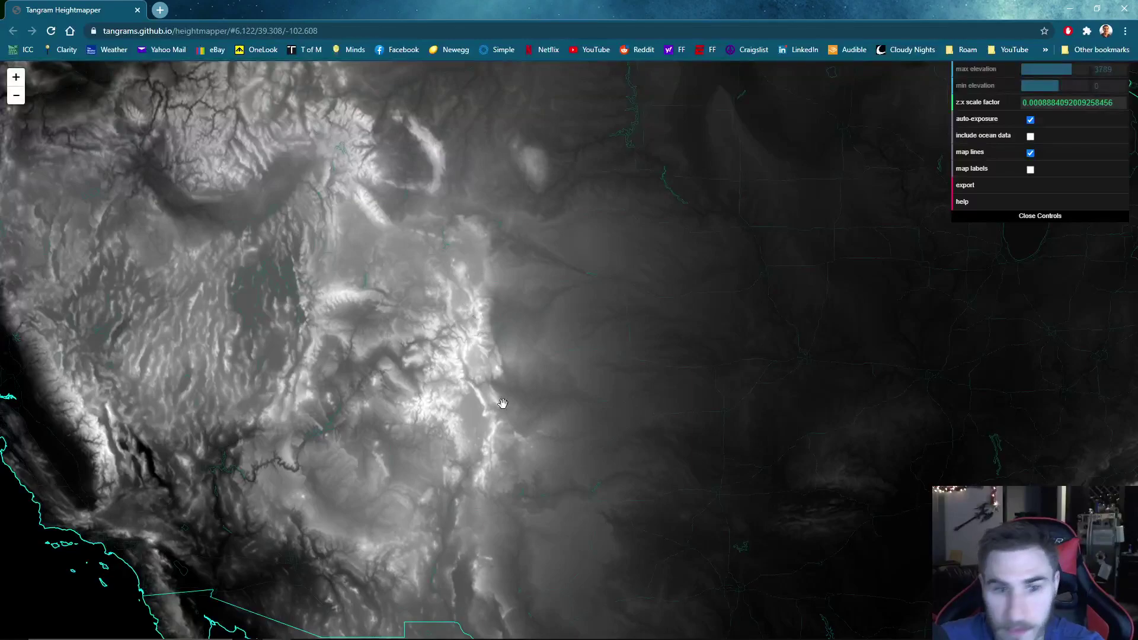
scroll(486, 362, "up", 2)
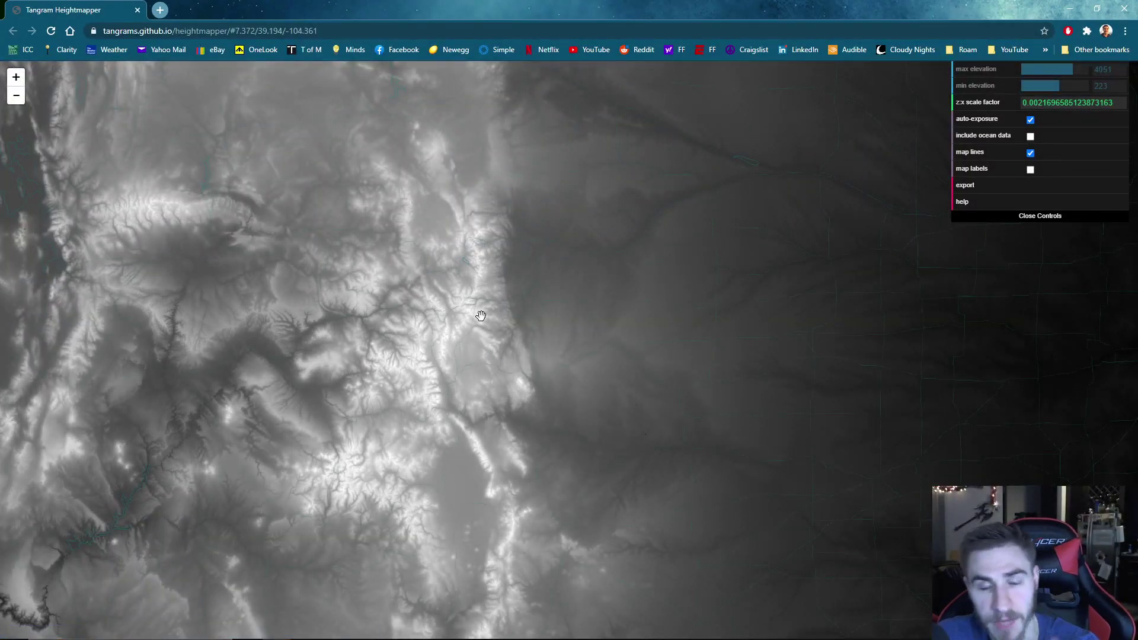
- Turn on the map labels and frame the mountain area west of Denver
left_click(1030, 170)
left_click_drag(595, 371, 684, 366)
scroll(618, 316, "up", 3)
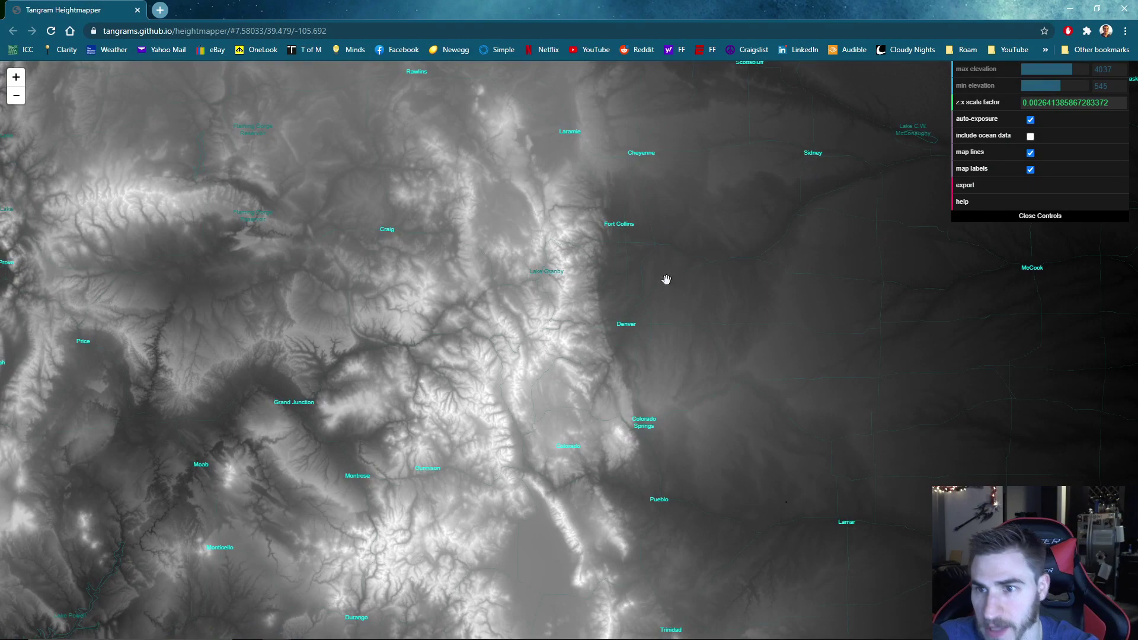
- Locate the Breckenridge area in the mountains west of Denver on the heightmap
scroll(505, 310, "up", 2)
scroll(505, 310, "up", 2)
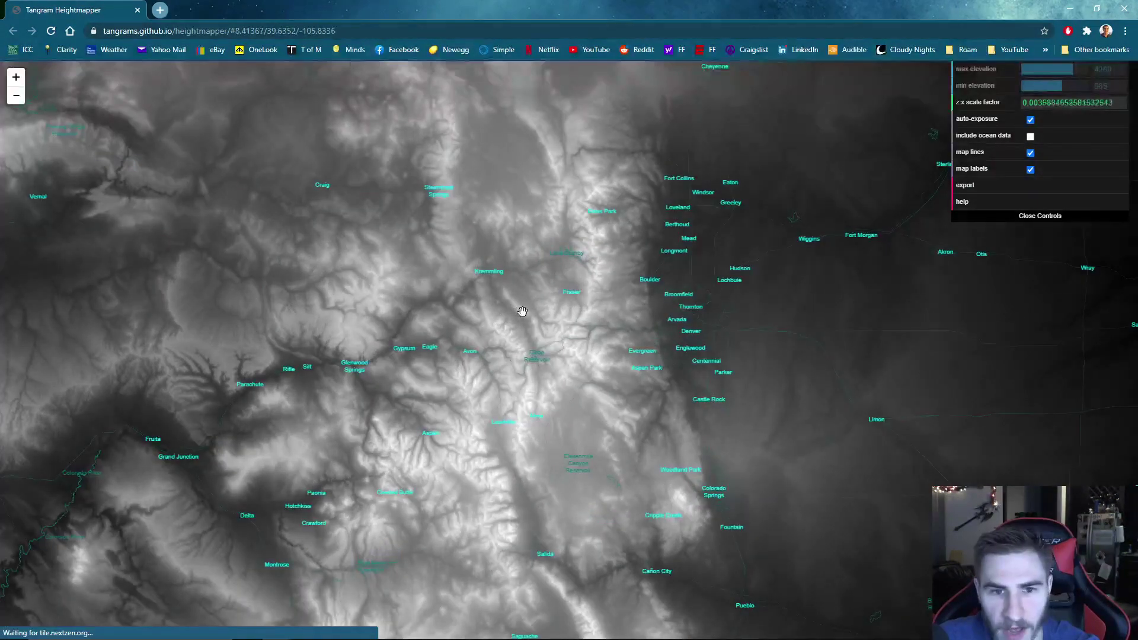
scroll(652, 385, "up", 2)
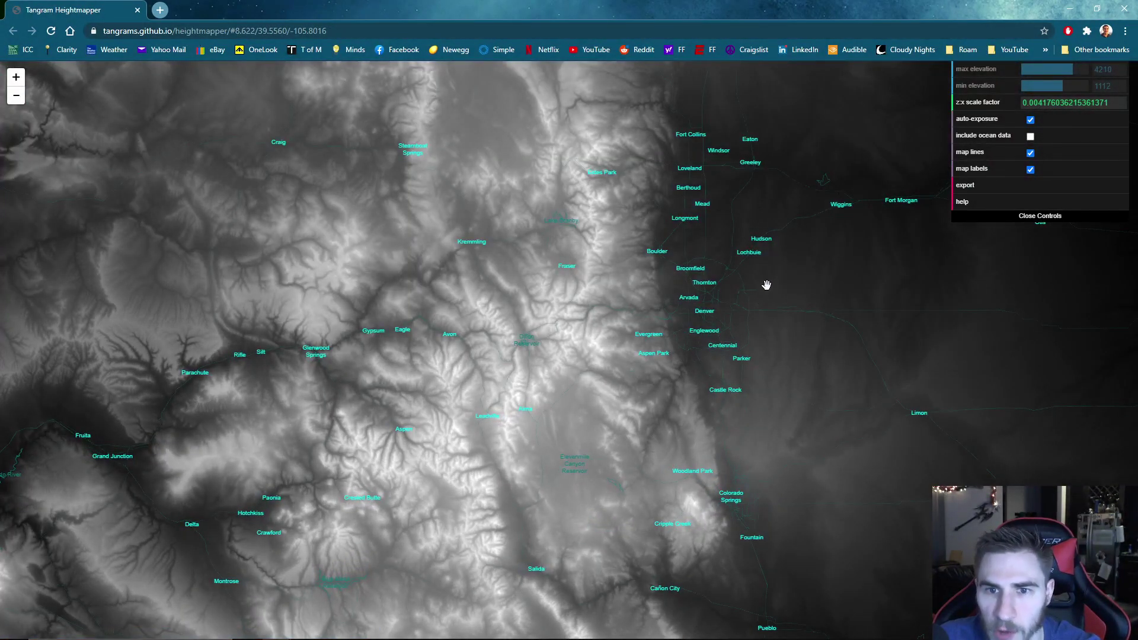
scroll(531, 347, "up", 2)
scroll(542, 350, "up", 5)
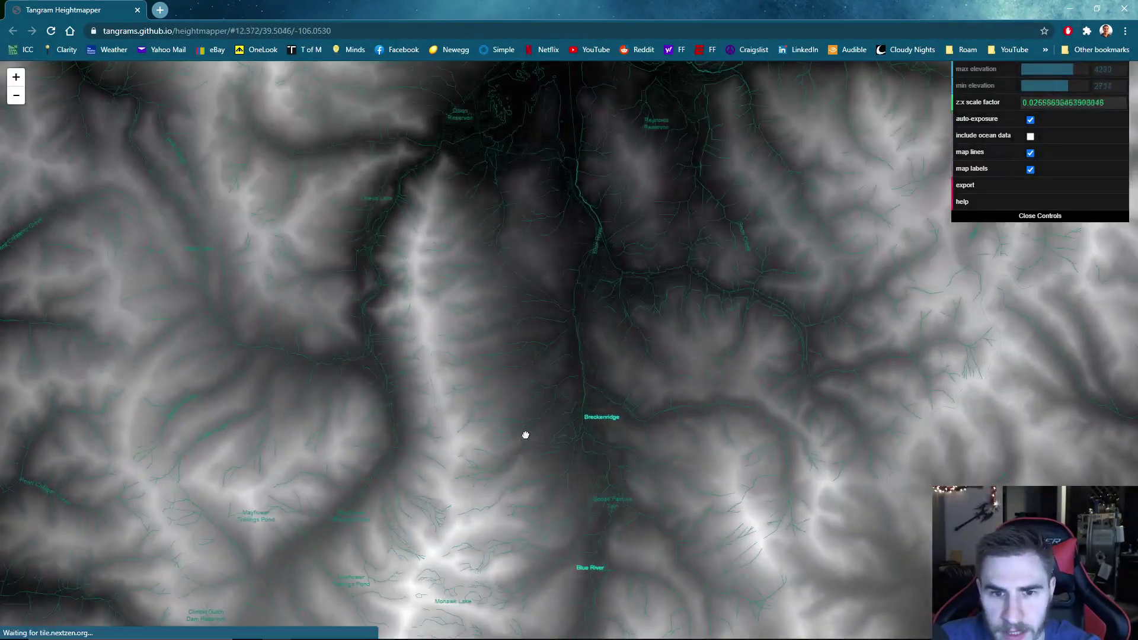
scroll(596, 370, "up", 2)
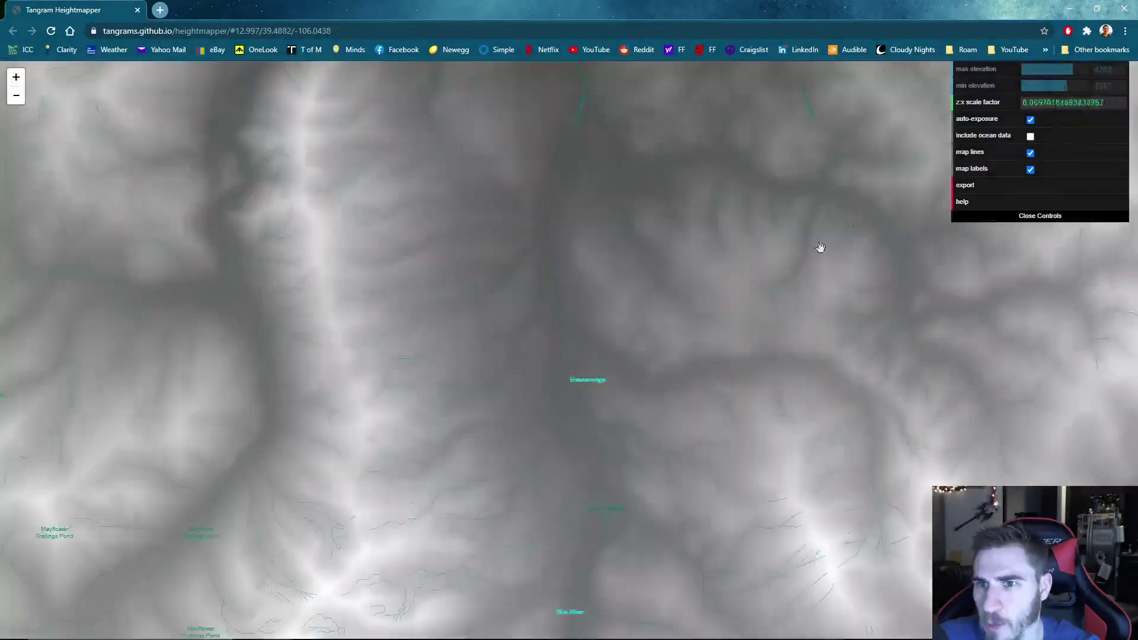
- Frame the heightmap around Breckenridge, with Wheeler Junction, Lincoln and Goose Pasture Tarn inside the captured area
left_click_drag(707, 232, 699, 168)
scroll(646, 240, "down", 1)
left_click_drag(643, 245, 643, 459)
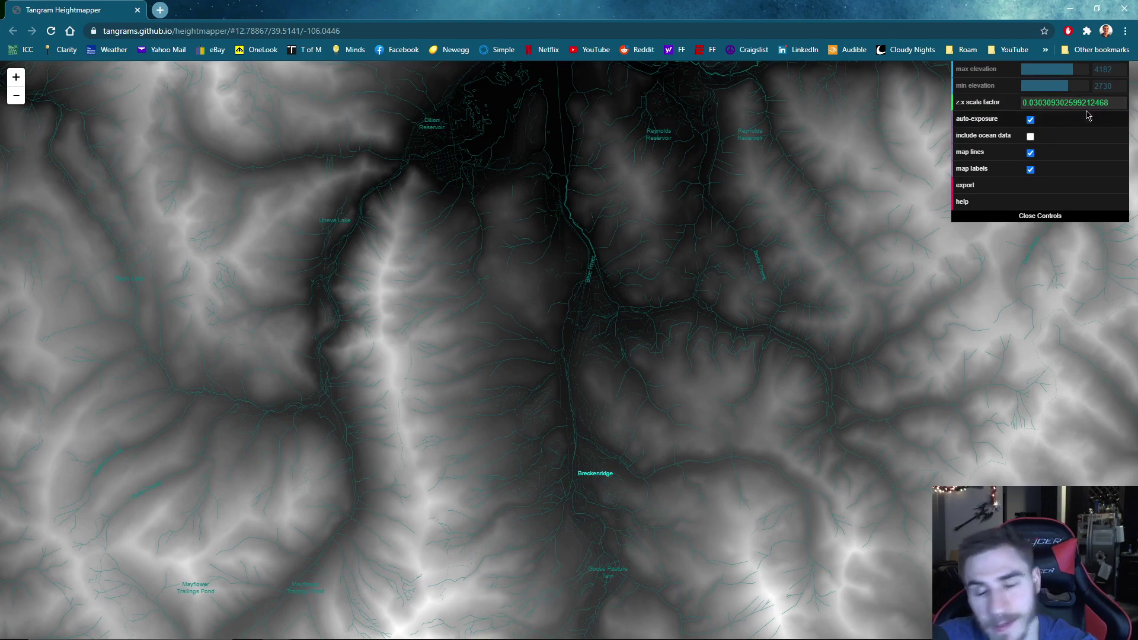
left_click_drag(658, 532, 656, 457)
scroll(594, 427, "up", 3)
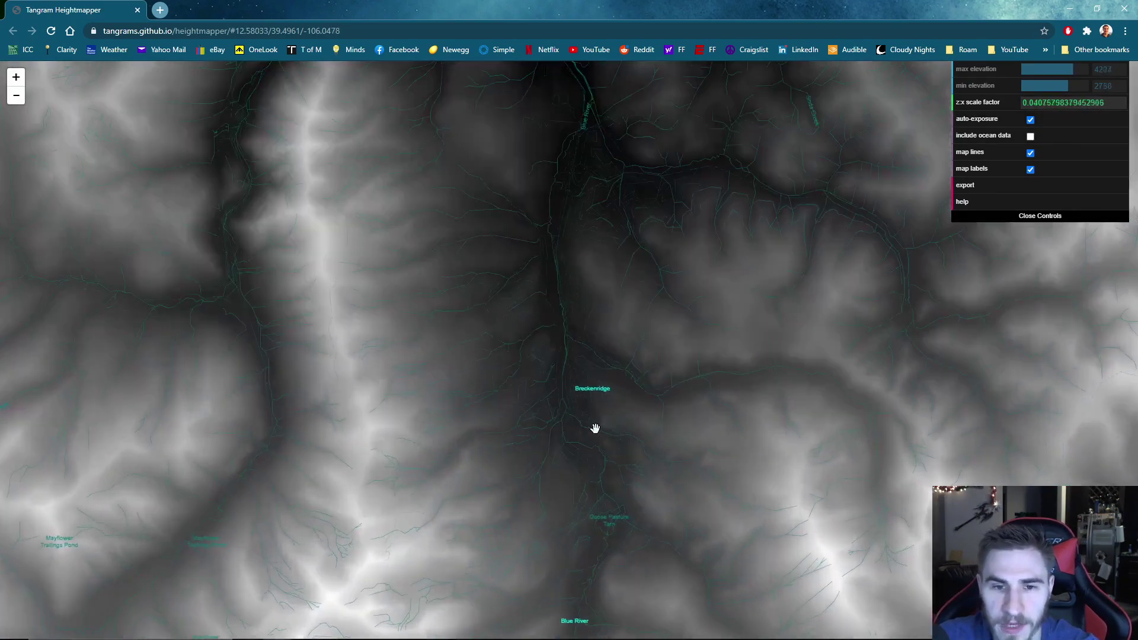
left_click_drag(595, 426, 593, 383)
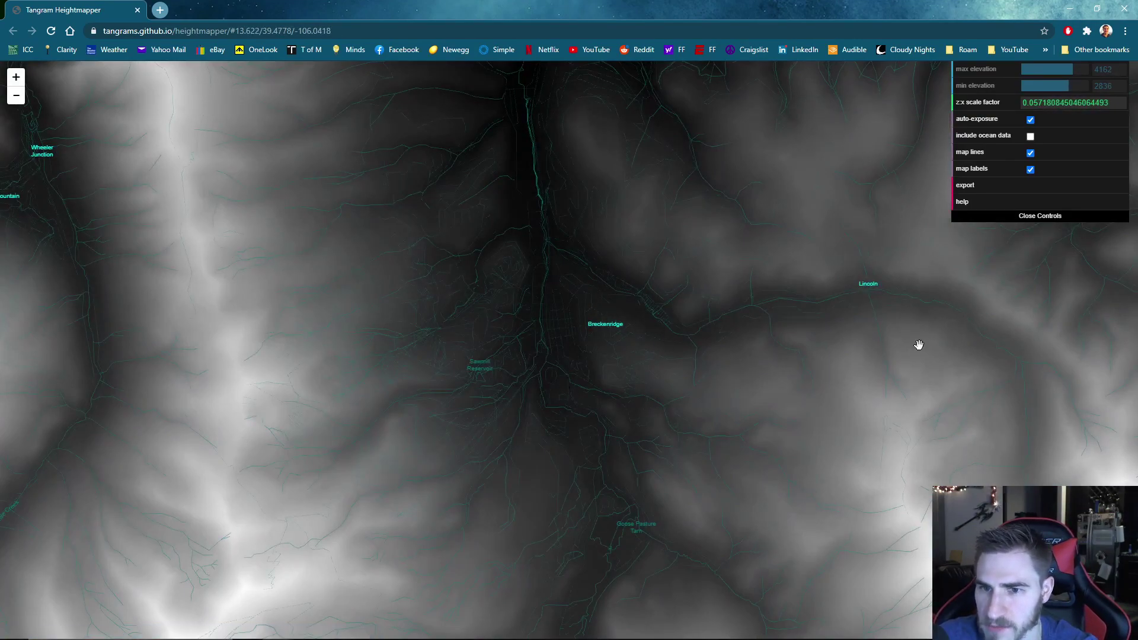
left_click_drag(673, 316, 695, 342)
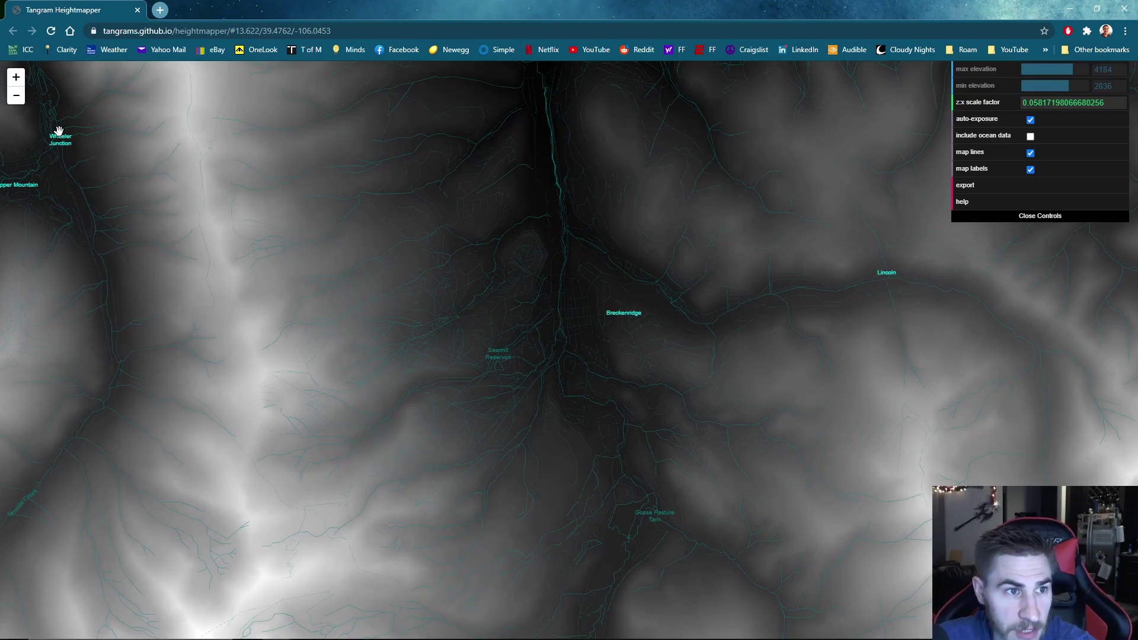
- Export the framed heightmap as Breck.png into the 49_Heightmap folder, overwriting the existing file
left_click(988, 194)
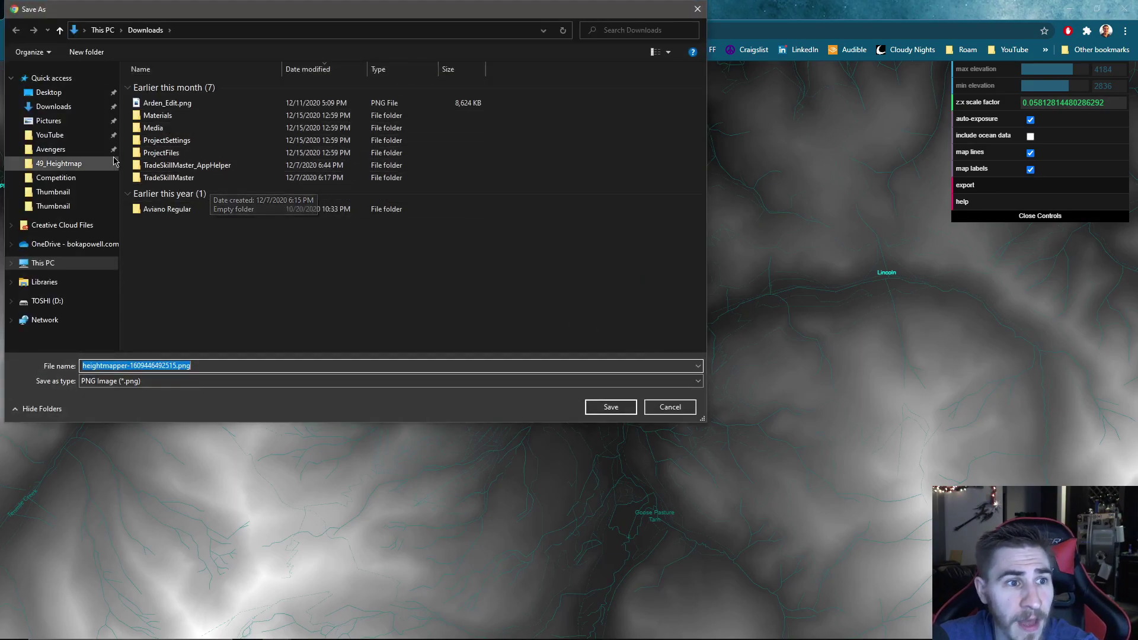
left_click(83, 163)
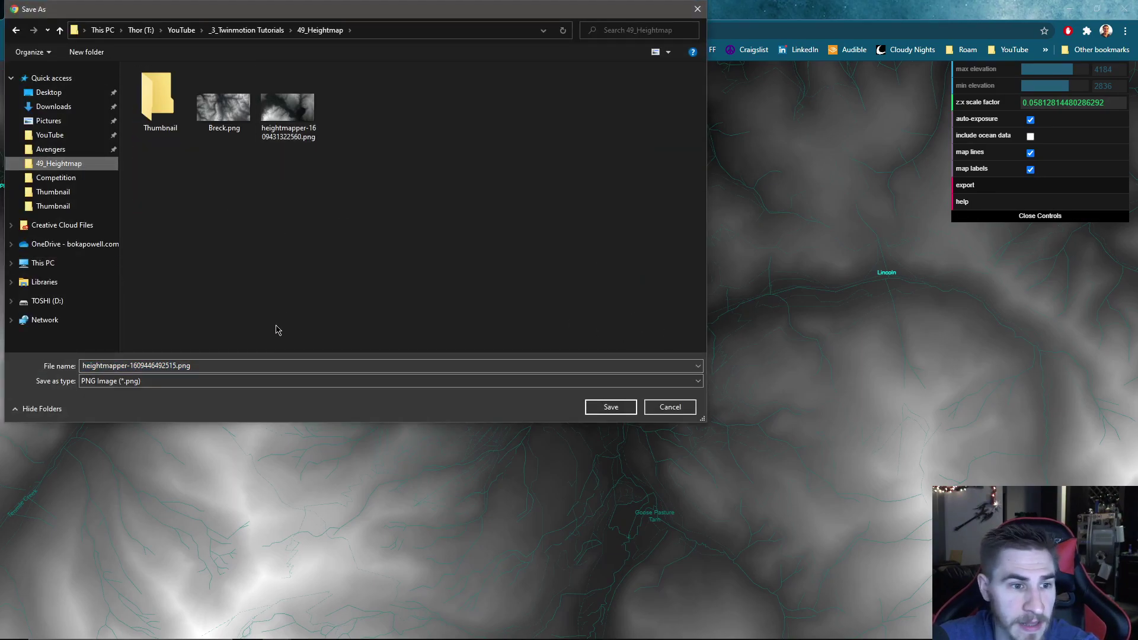
left_click(224, 107)
left_click(610, 408)
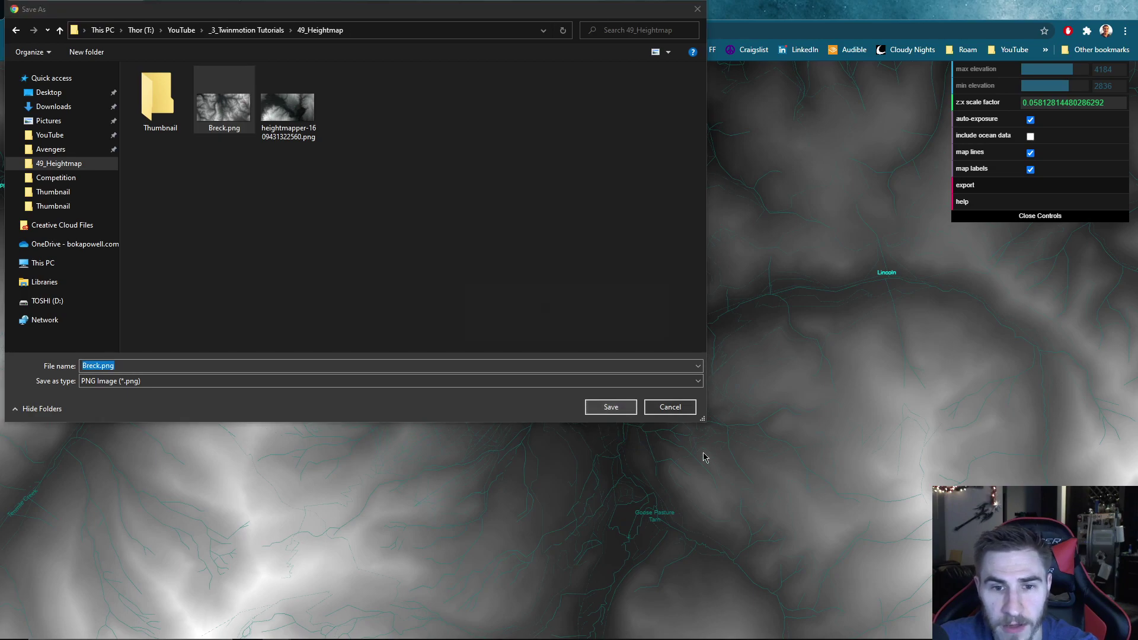
key("Return")
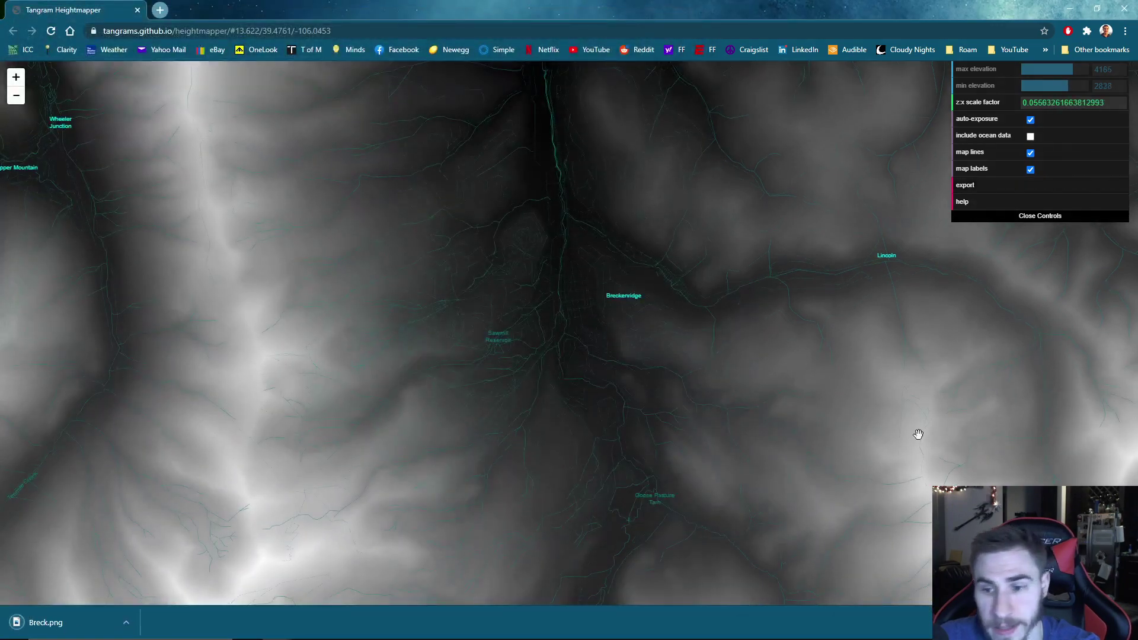
left_click(1124, 622)
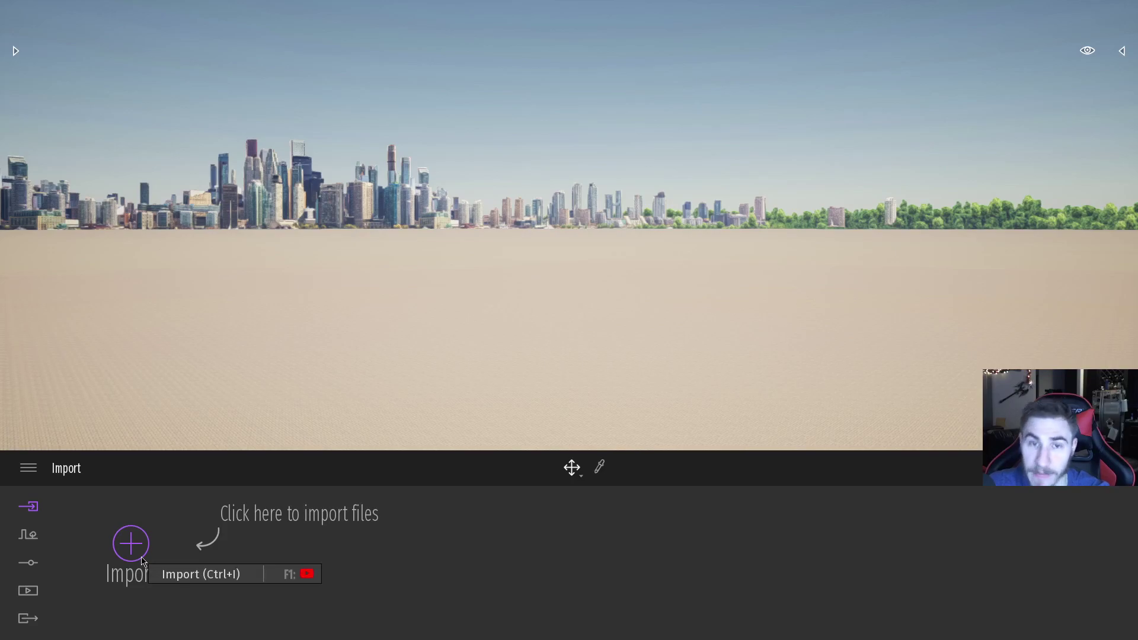
- In Twinmotion, start a landscape import and choose Breck.png from the 49_Heightmap folder as the source file
left_click(142, 563)
left_click(616, 240)
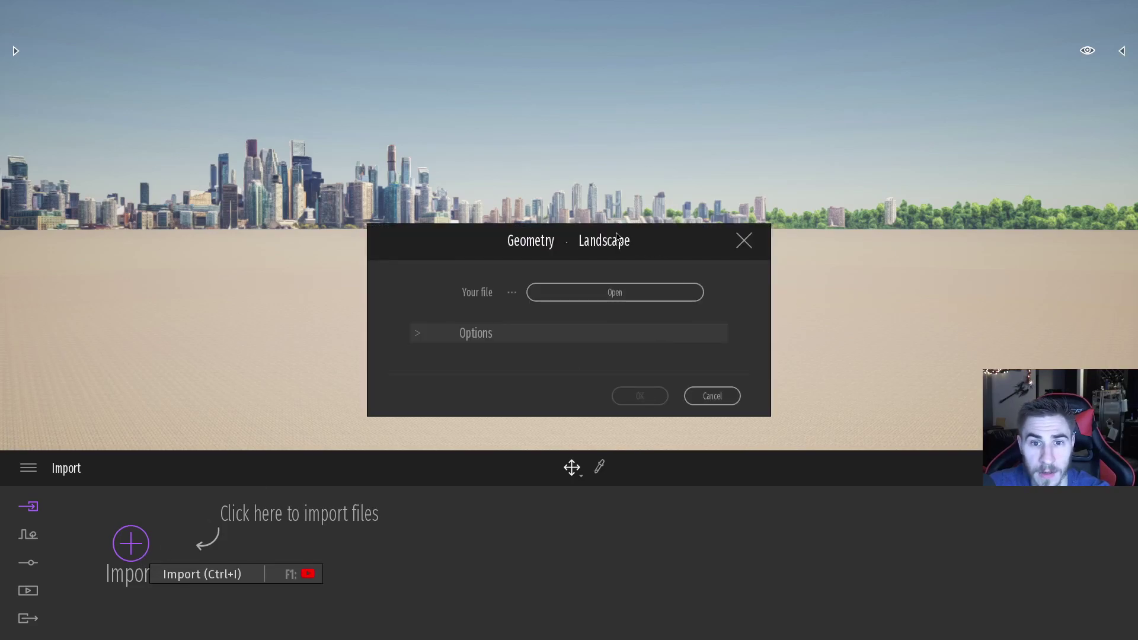
left_click(641, 292)
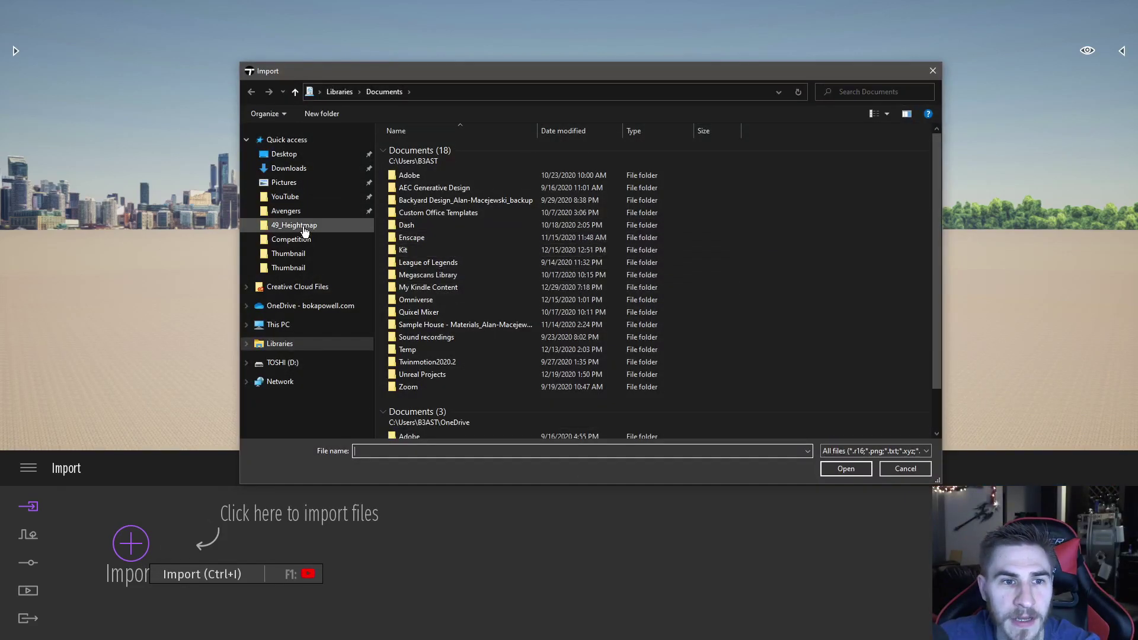
left_click(294, 225)
double_click(491, 172)
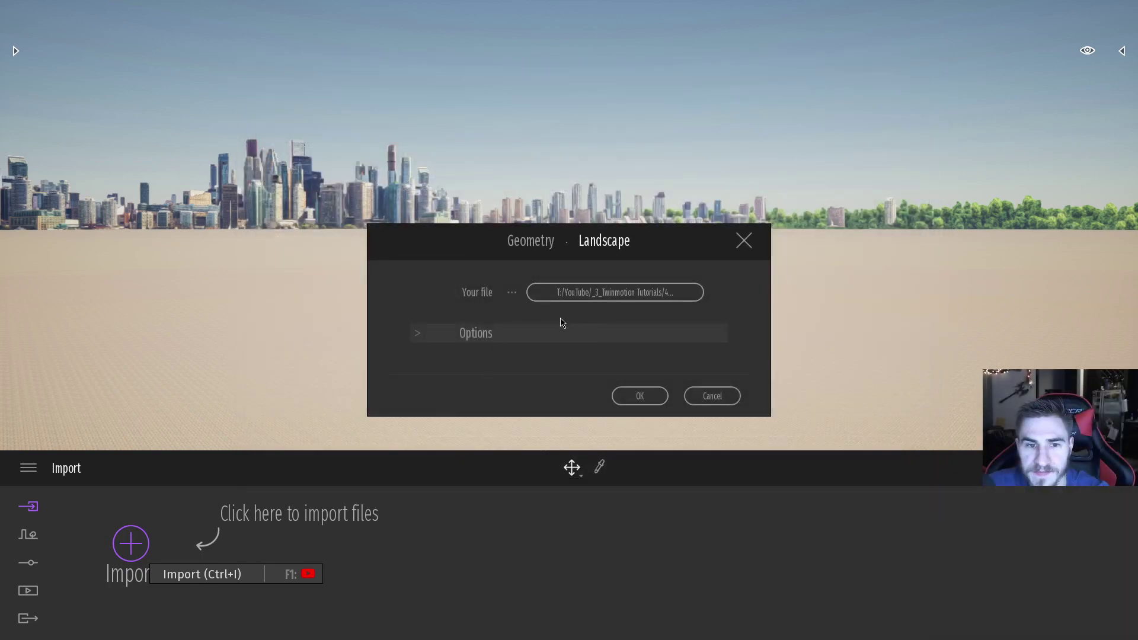
- Set the landscape's amplitude to 1344 m in the import options and import it without smoothing
left_click(415, 334)
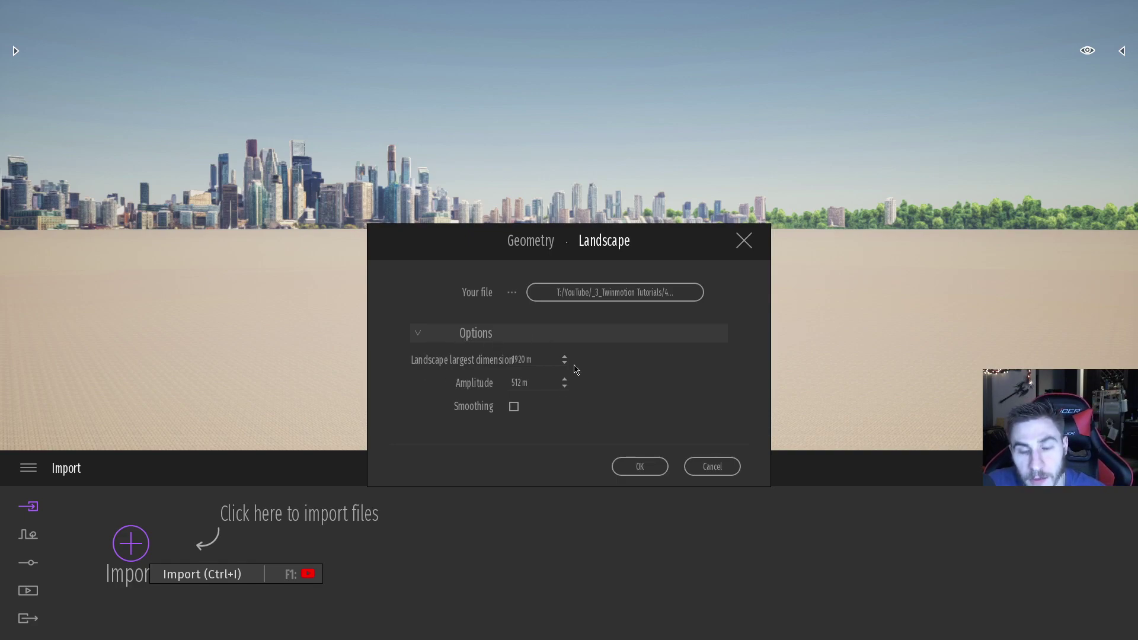
mouse_move(544, 357)
left_mouse_down()
mouse_move(500, 355)
mouse_move(547, 349)
left_mouse_up()
left_click(540, 356)
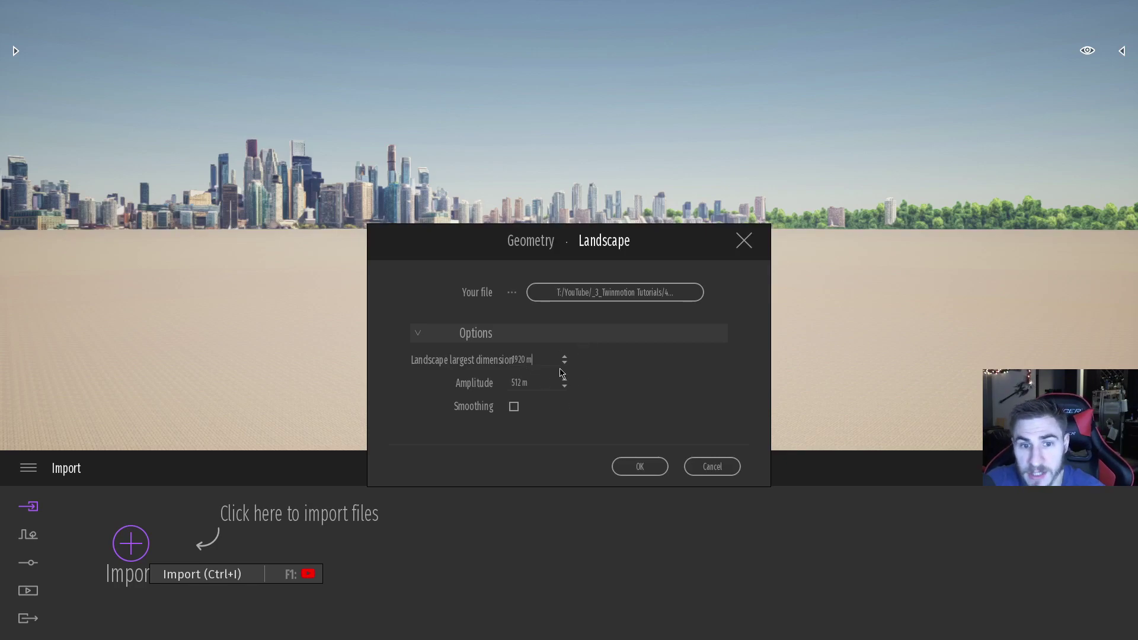
left_click(521, 360)
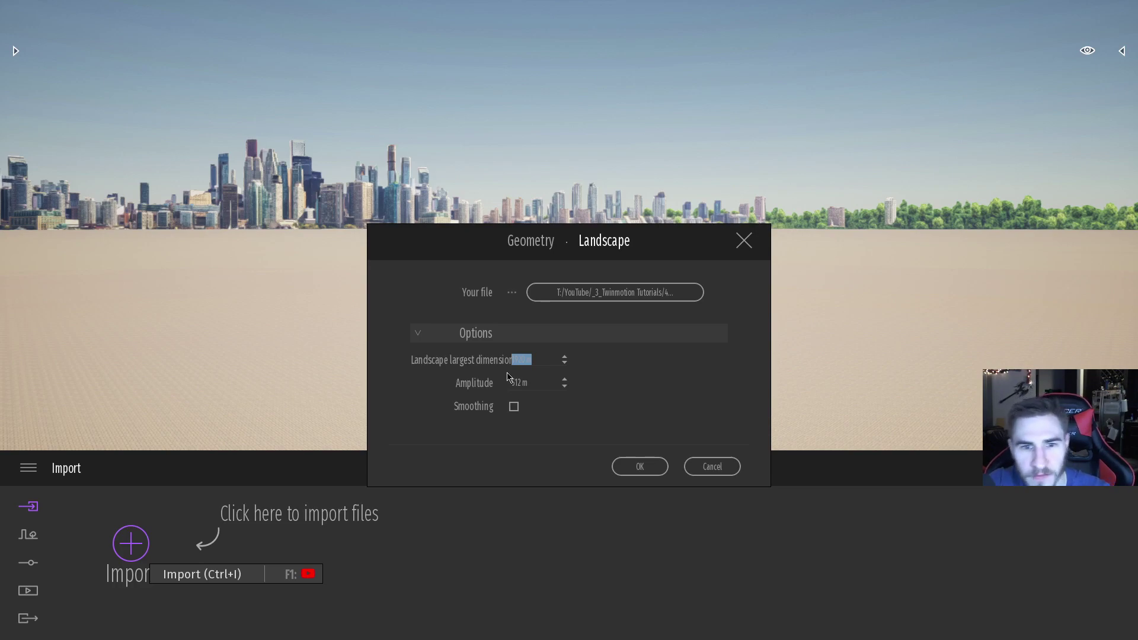
left_click(528, 383)
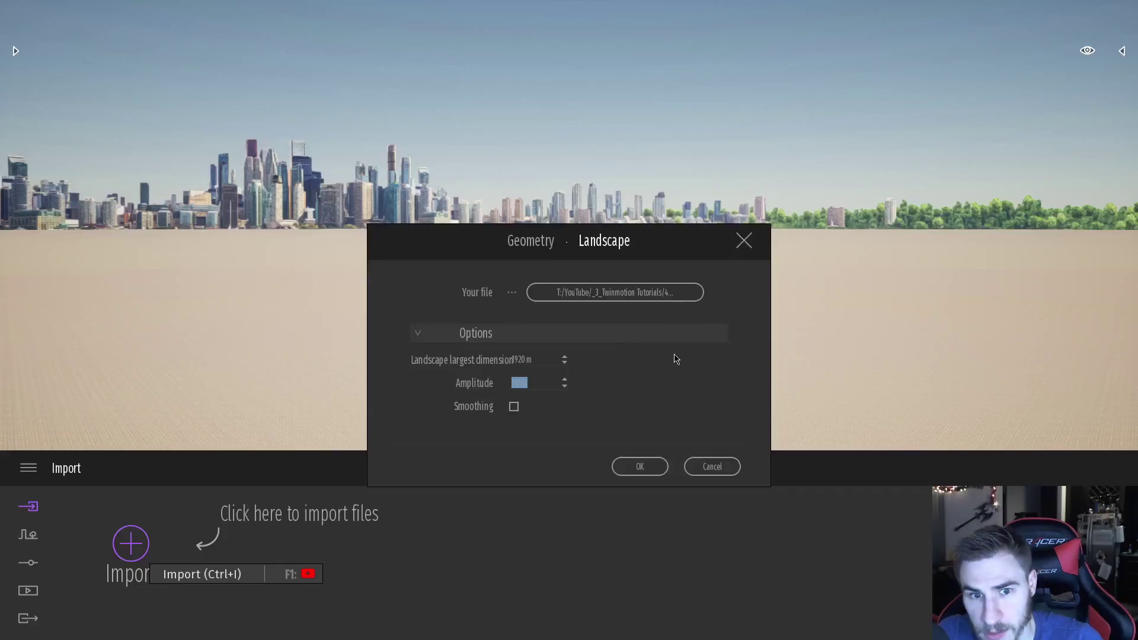
type("1344")
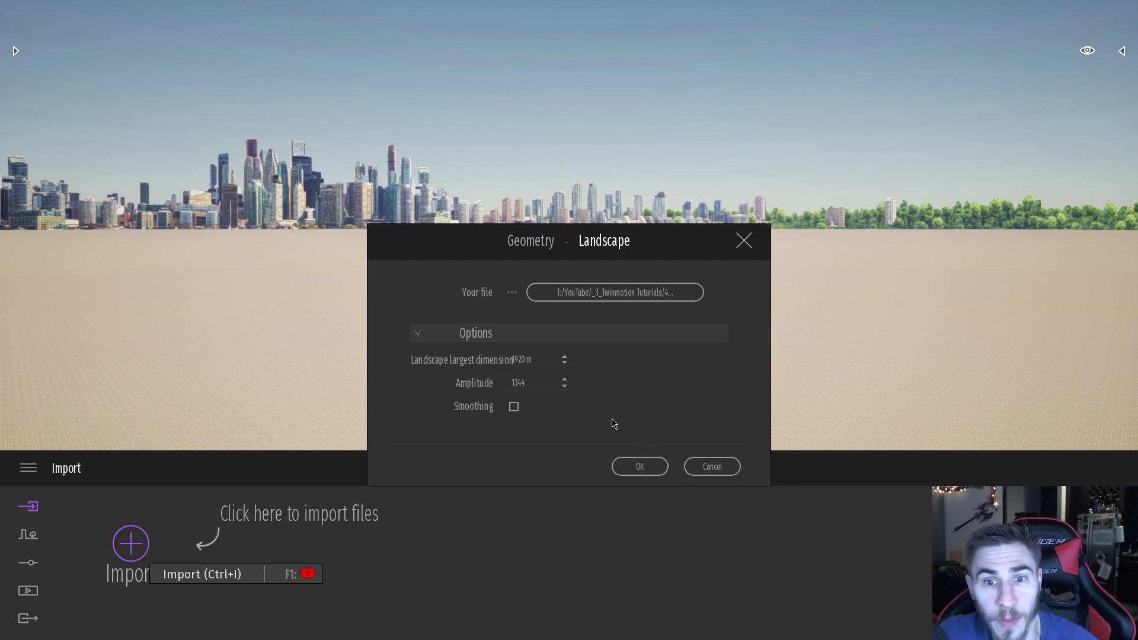
left_click(637, 471)
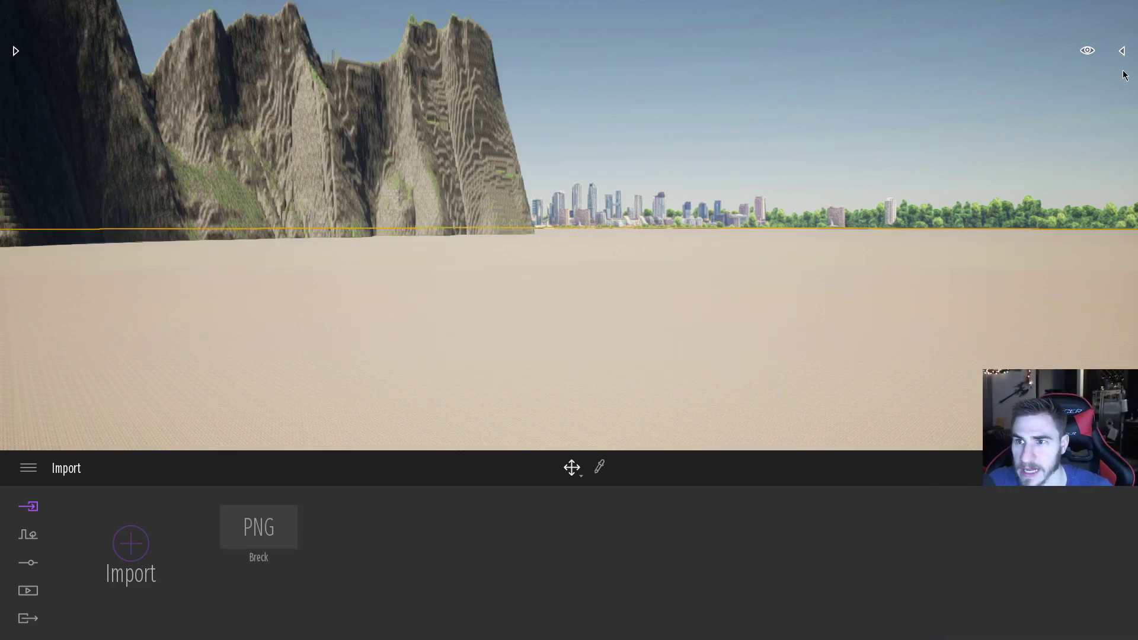
- Hide the Starting Ground in the scene graph
left_click(1122, 52)
left_click(934, 114)
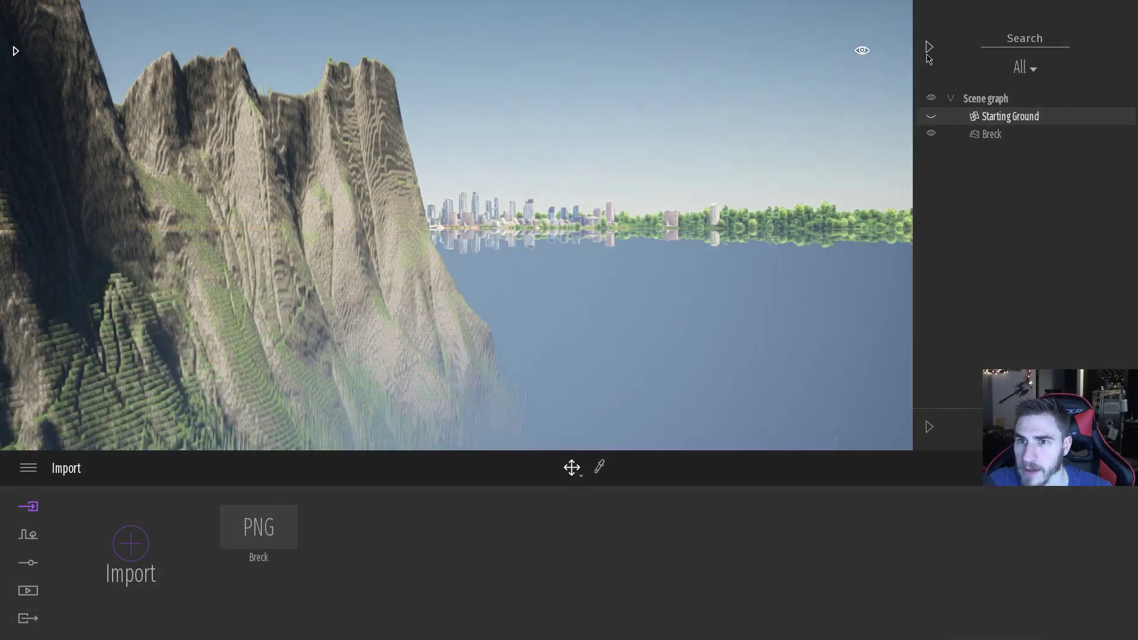
left_click(927, 47)
- Select the imported Breck landscape and raise it vertically out of the water
key("w")
right_click_drag(835, 106, 745, 153)
key("s")
key("w")
left_click(742, 155)
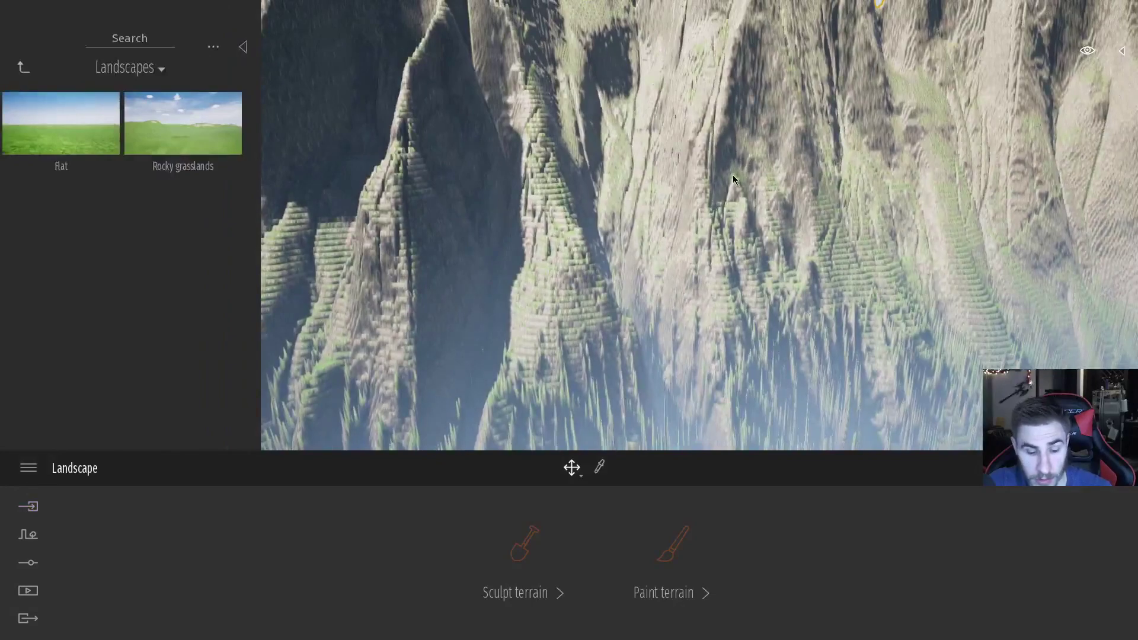
key("f")
right_click_drag(550, 308, 661, 209)
key("w")
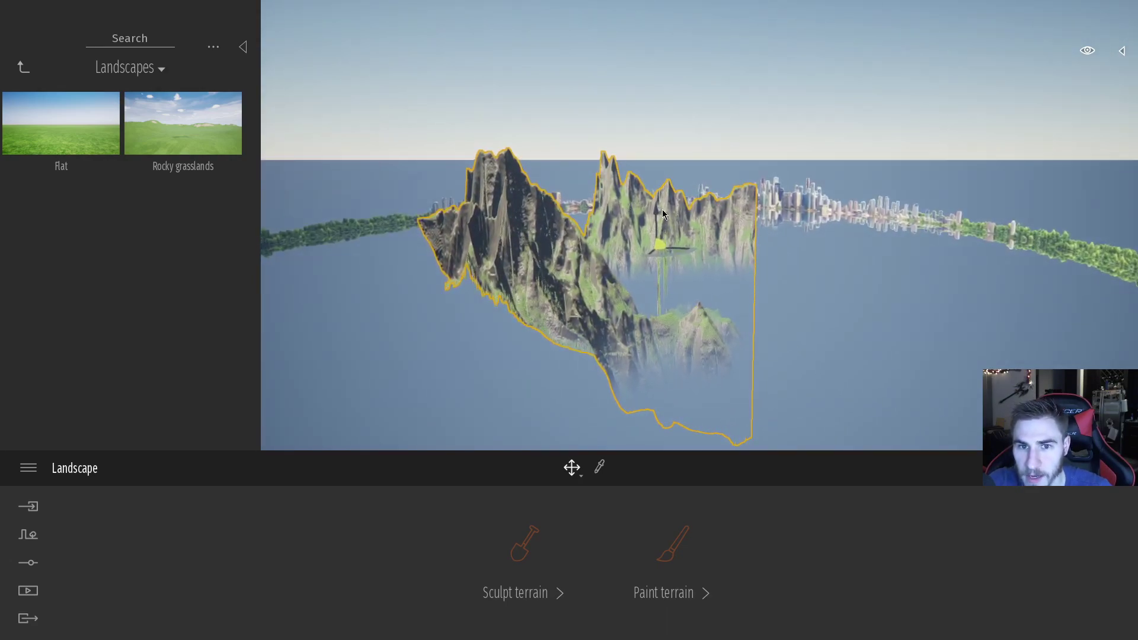
left_click_drag(659, 213, 654, 158)
- Examine the raised landscape's peaks, valley floor and surface quality up close
key("w")
right_click_drag(763, 232, 811, 248)
key("w")
key("w")
key("w")
key("w")
key("d")
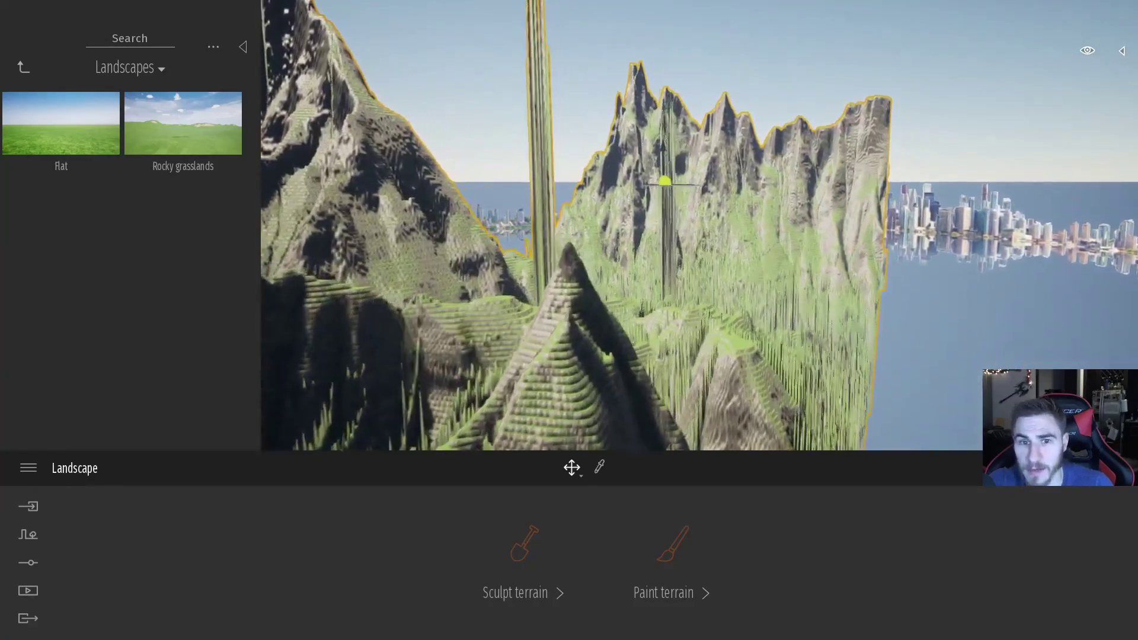
key("d")
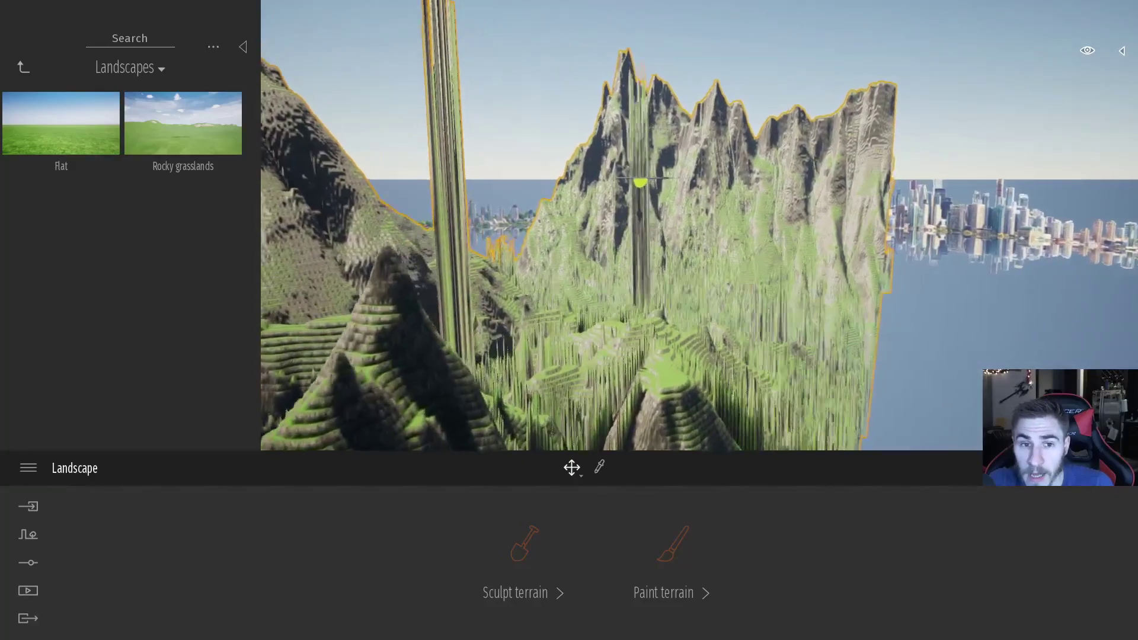
key("d")
right_click_drag(811, 248, 654, 245)
key("s")
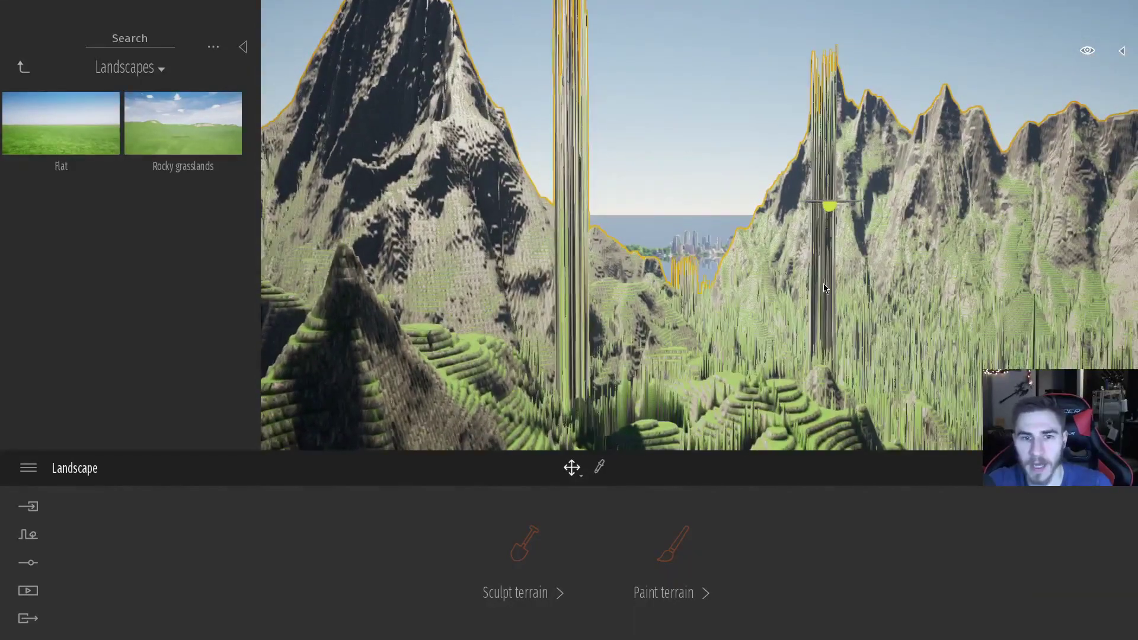
- Hide the Breck landscape in the scene graph
left_click(242, 48)
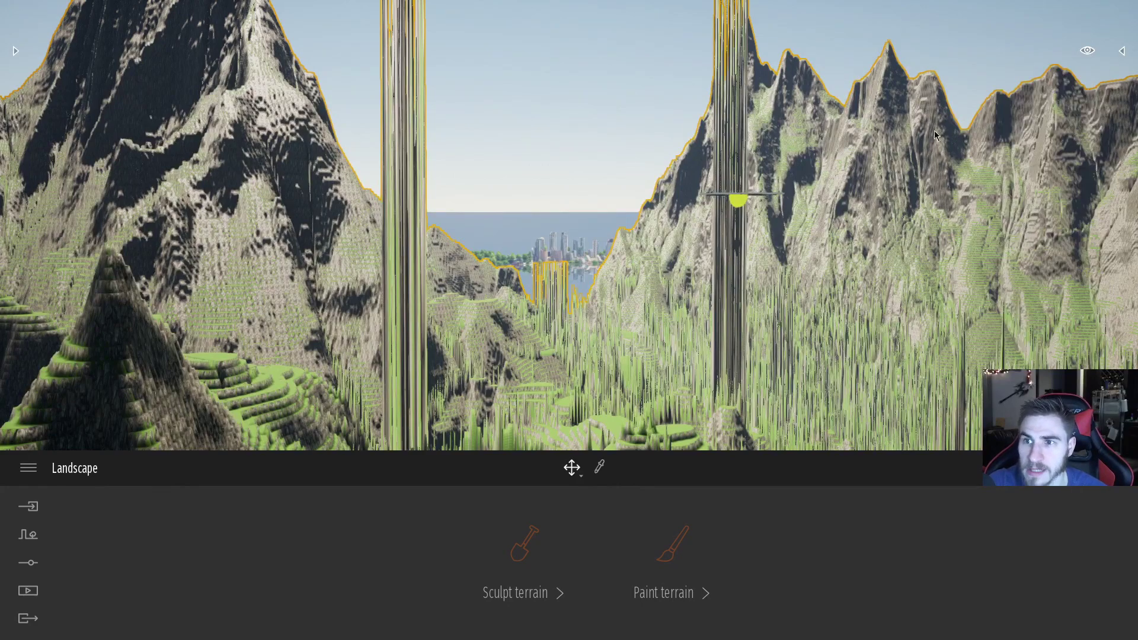
left_click(1123, 52)
left_click(932, 134)
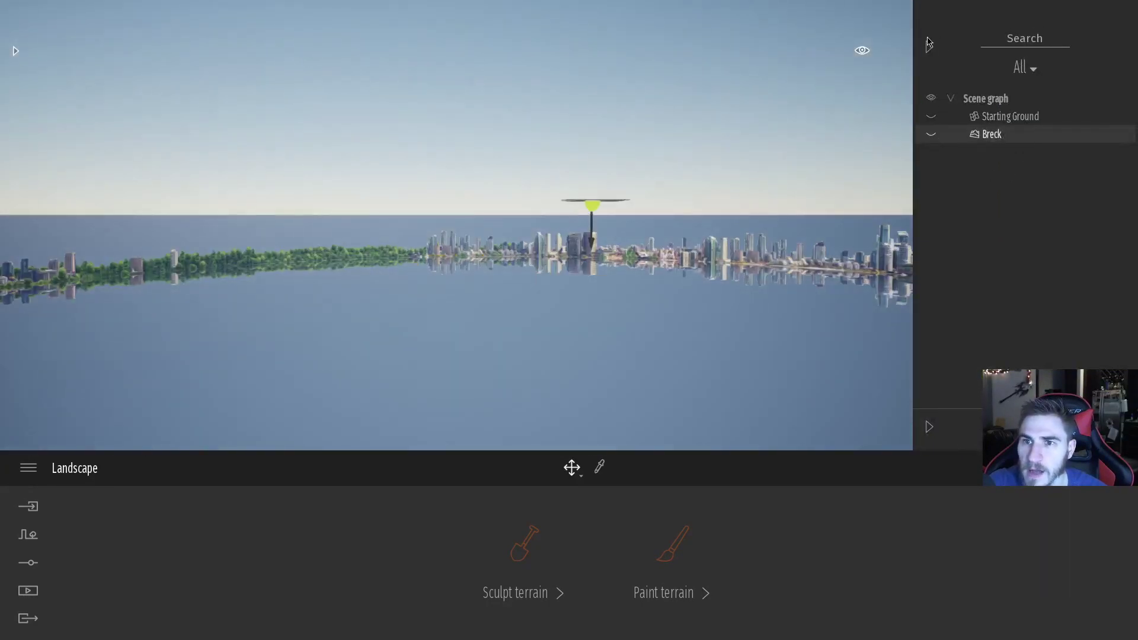
left_click(929, 51)
- Start another landscape import and duplicate Breck.png within the 49_Heightmap folder while choosing the source file
left_click(28, 506)
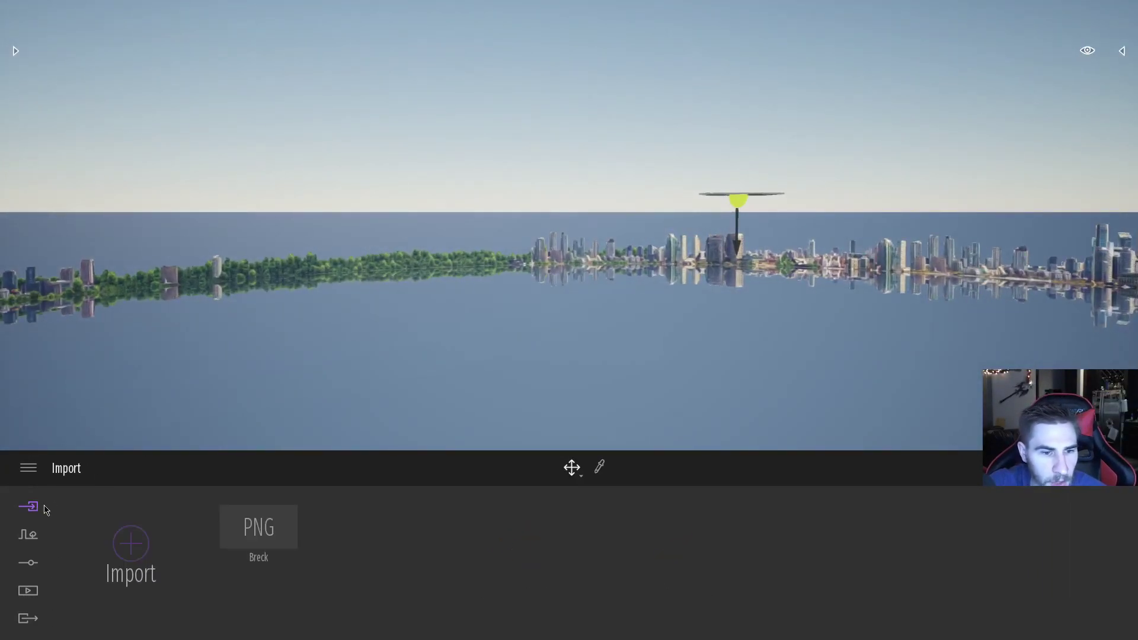
left_click(131, 543)
left_click(602, 242)
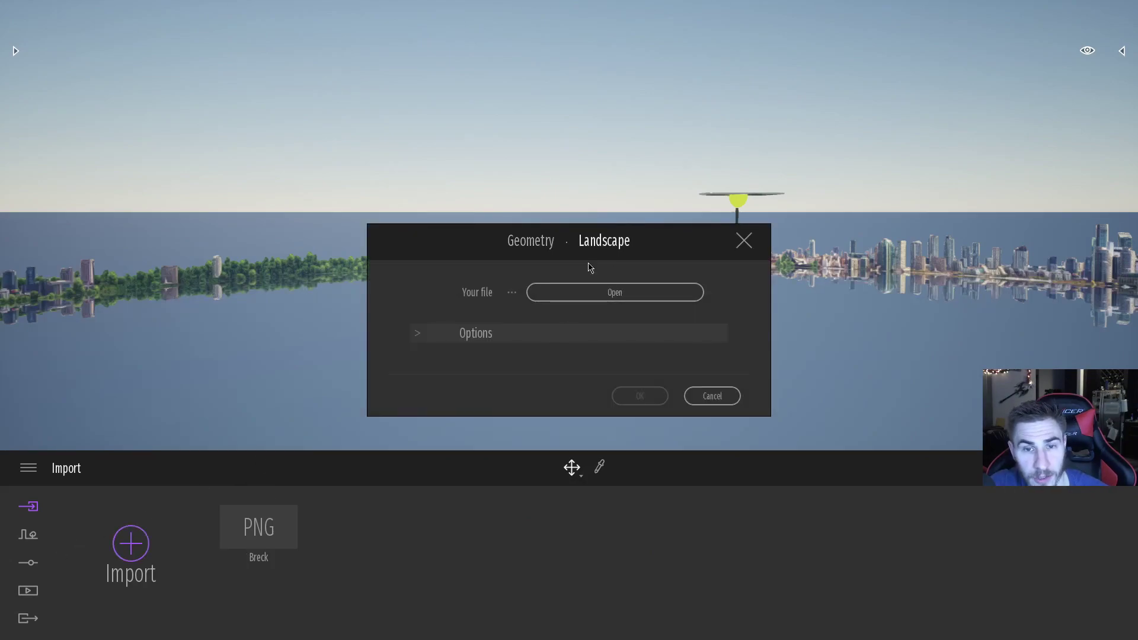
left_click(589, 292)
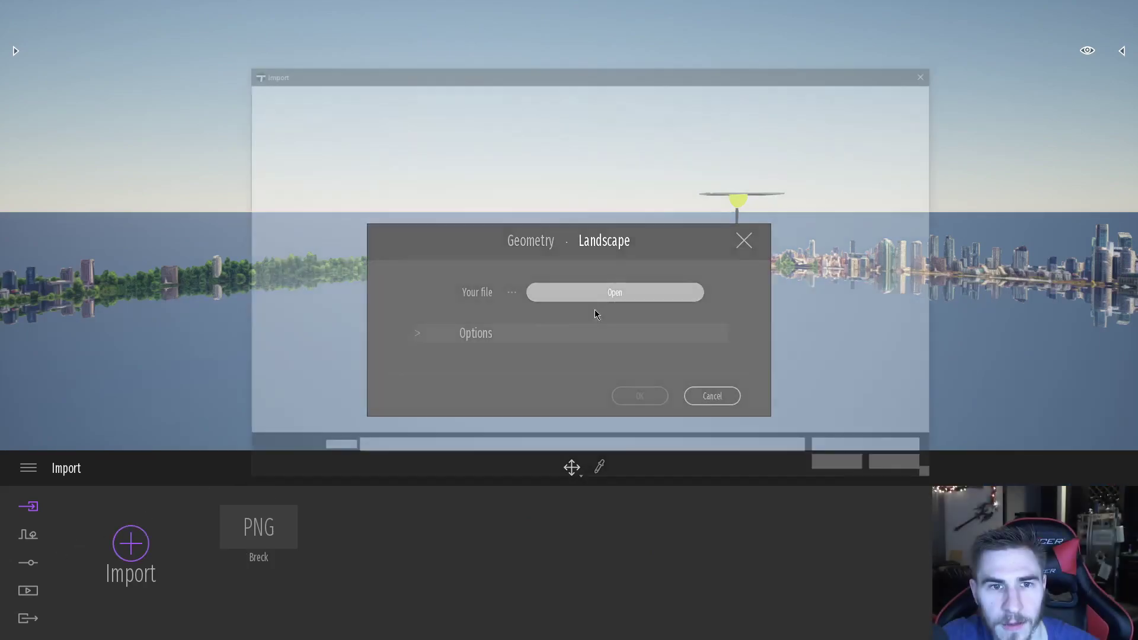
right_click(478, 175)
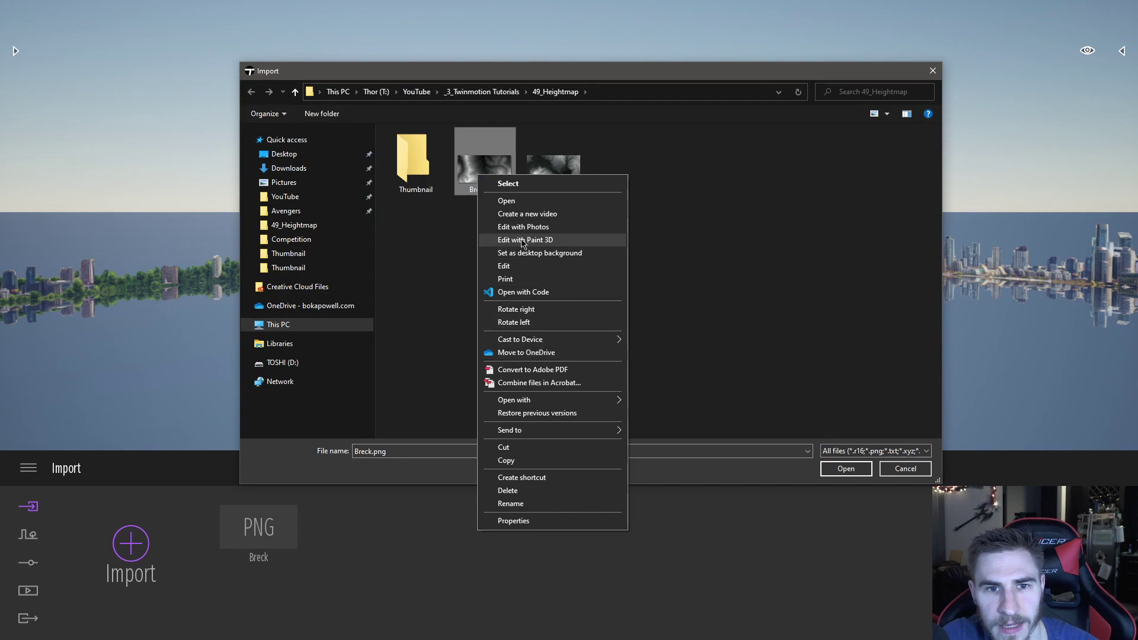
left_click(515, 460)
key("ctrl+v")
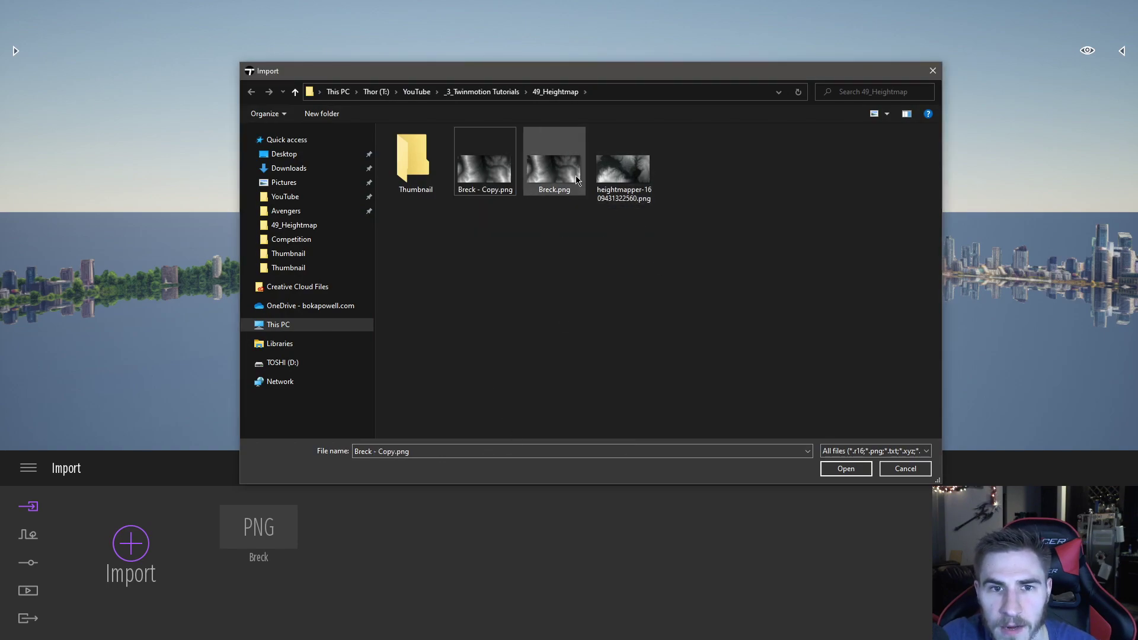
- Import Breck - Copy.png as a landscape with 1920 m largest dimension, 1024 m amplitude and smoothing enabled
double_click(474, 169)
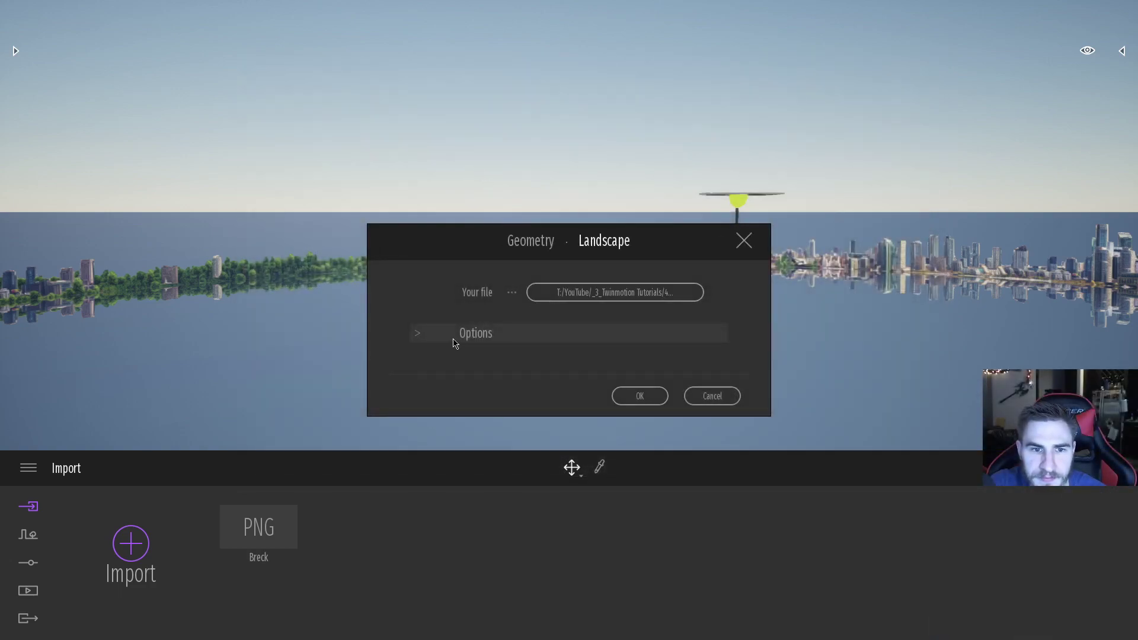
left_click(420, 334)
left_click_drag(524, 386, 496, 389)
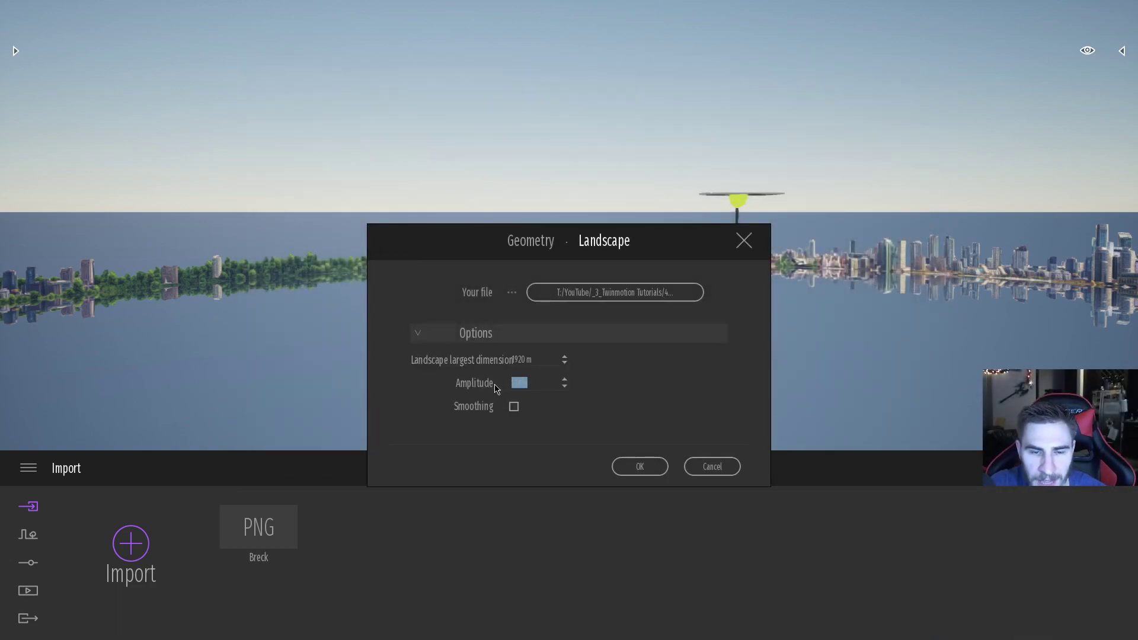
type("1344")
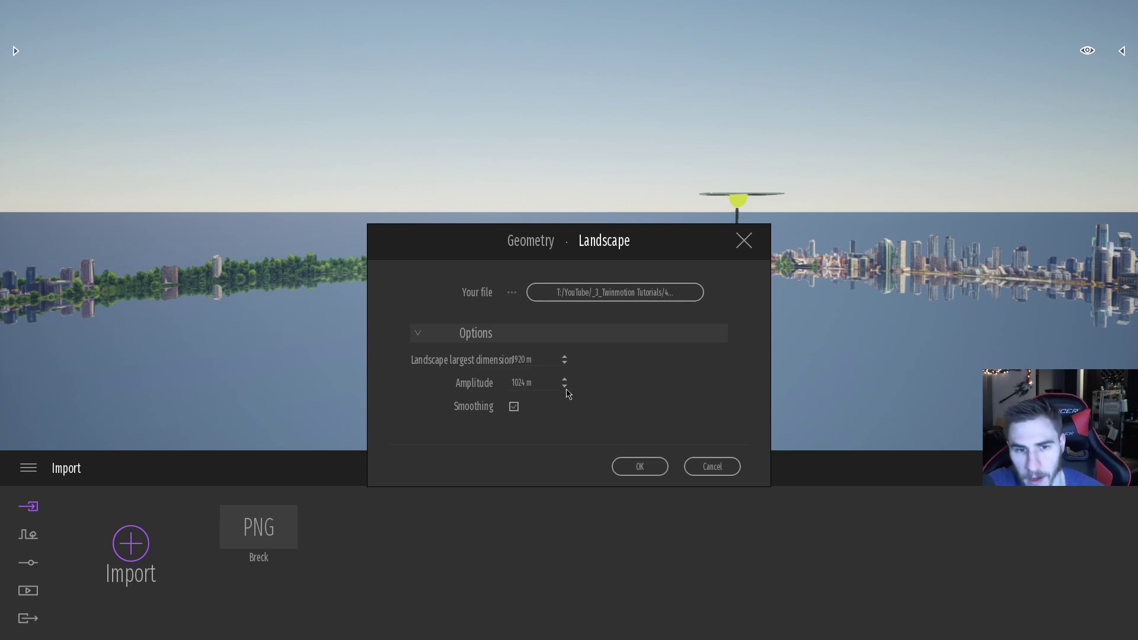
left_click(531, 383)
type("13")
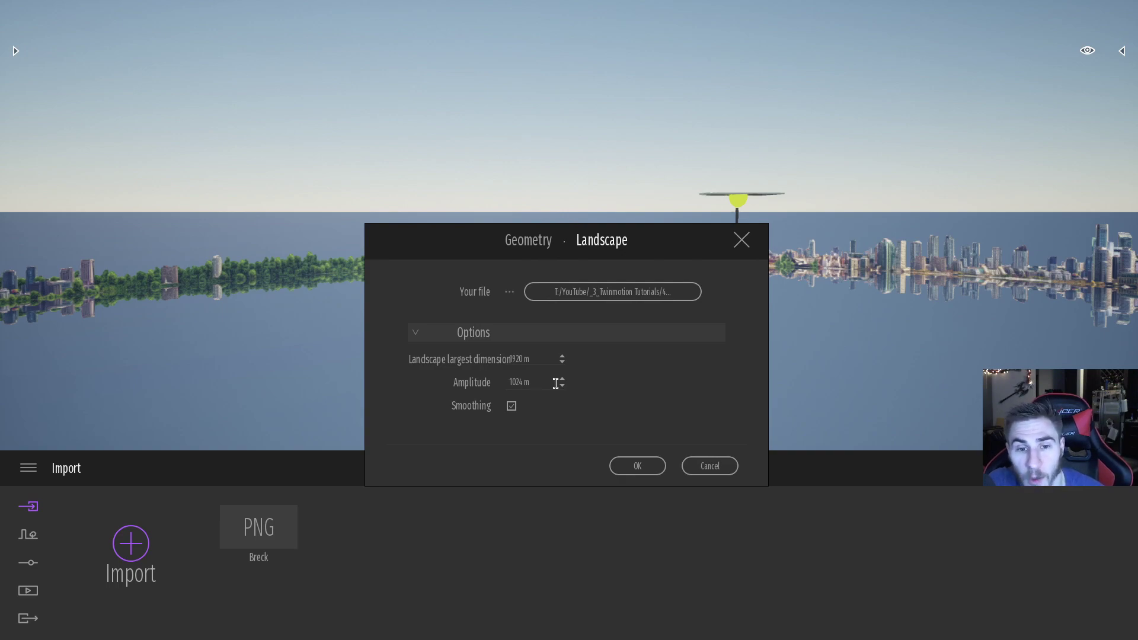
left_click_drag(535, 359, 493, 360)
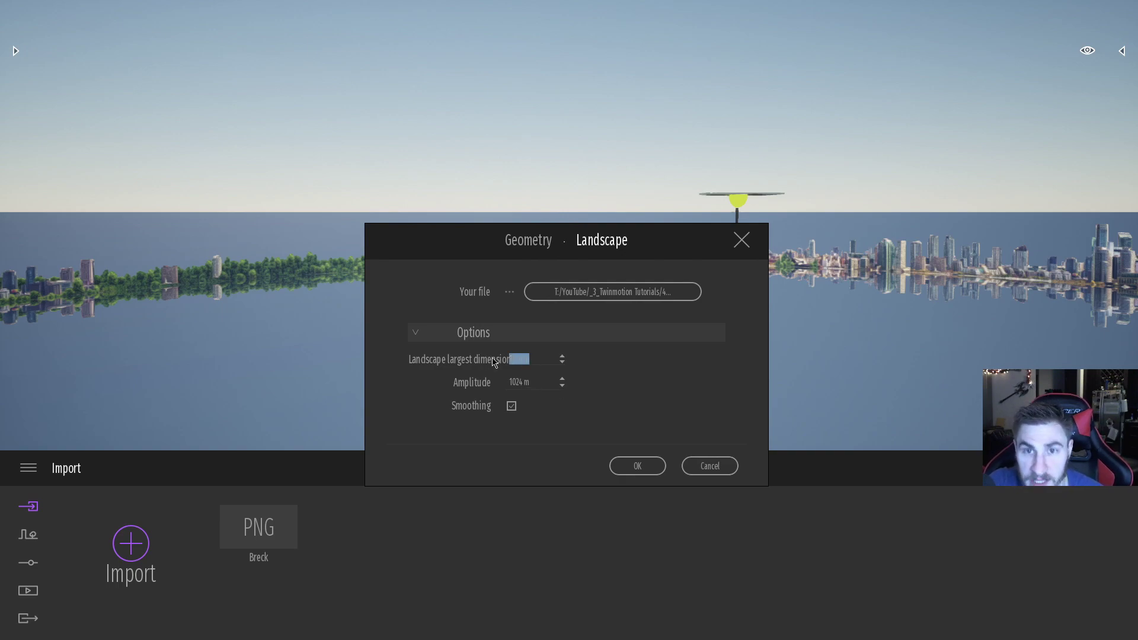
left_click(541, 383)
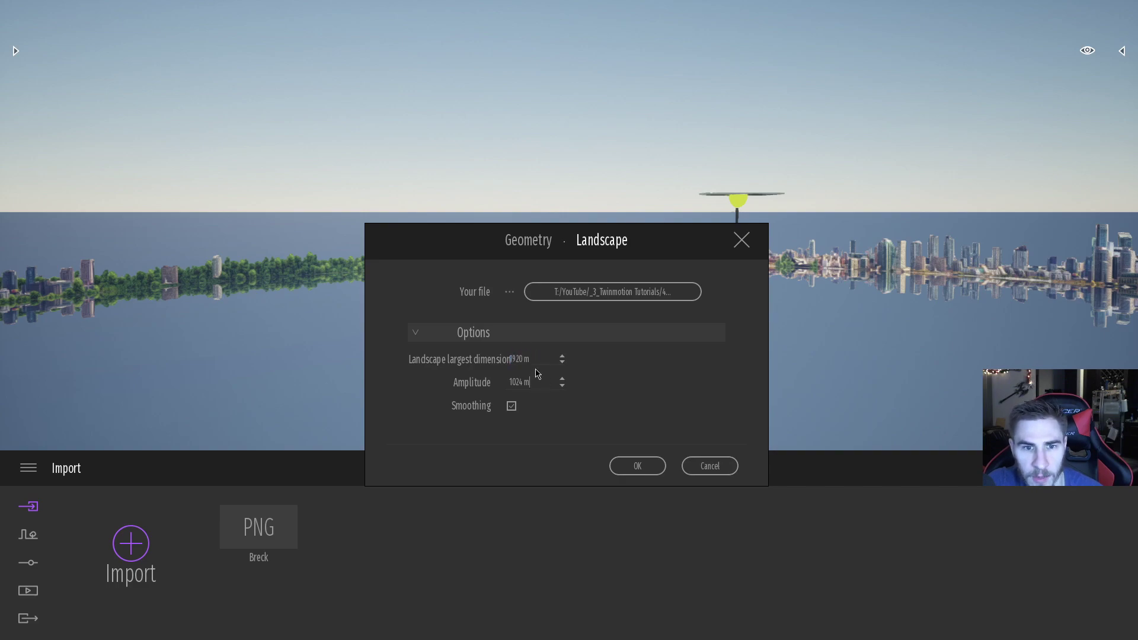
left_click_drag(538, 383, 505, 362)
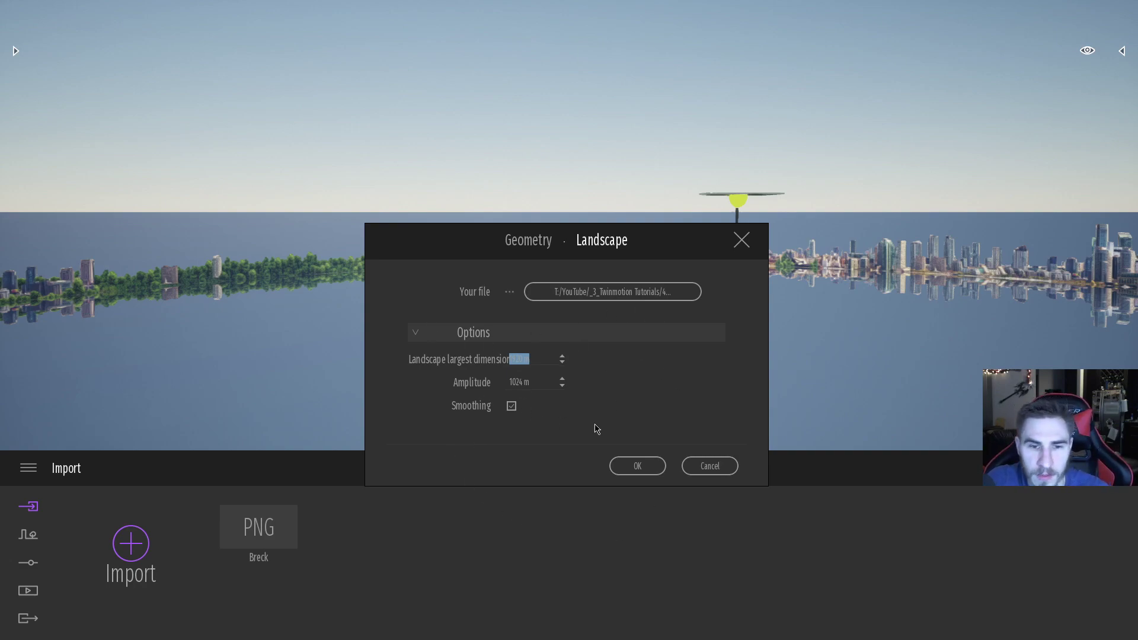
left_click(637, 466)
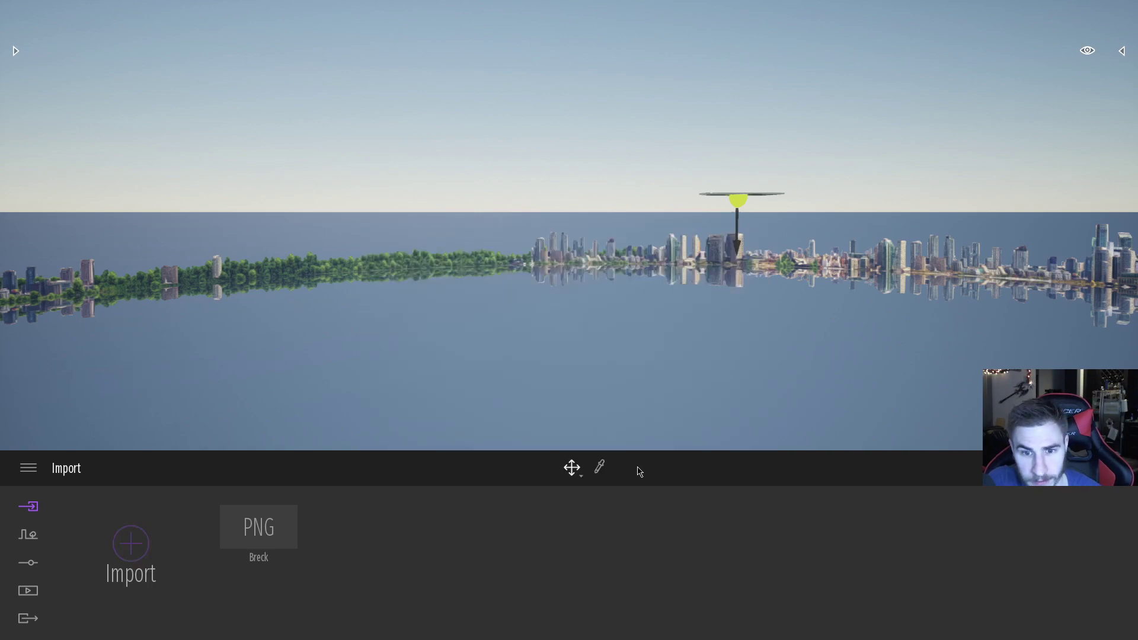
- Raise the newly imported Breck - Copy landscape vertically out of the water
right_click_drag(613, 263, 771, 421)
left_click(628, 96)
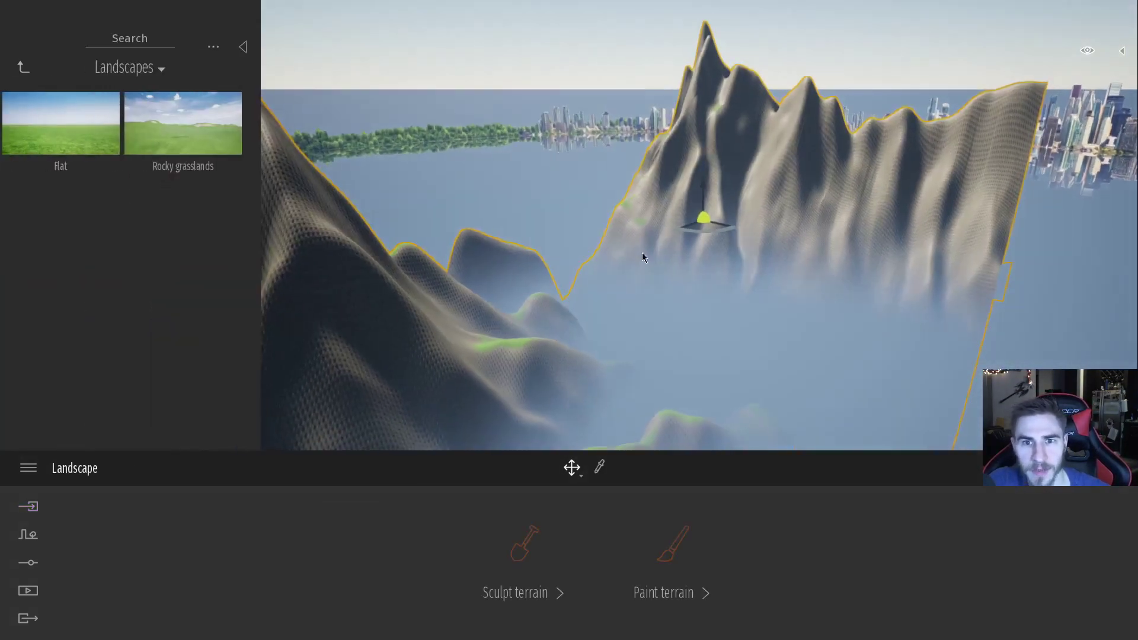
left_click_drag(703, 198, 707, 54)
- Examine the smoothness and steepness of the Breck - Copy landscape's peaks, slopes and valley up close
right_click_drag(707, 54, 599, 105)
key("w")
key("w")
key("w")
key("w")
key("w")
key("w")
key("w")
key("w")
right_click_drag(792, 119, 1112, 65)
key("w")
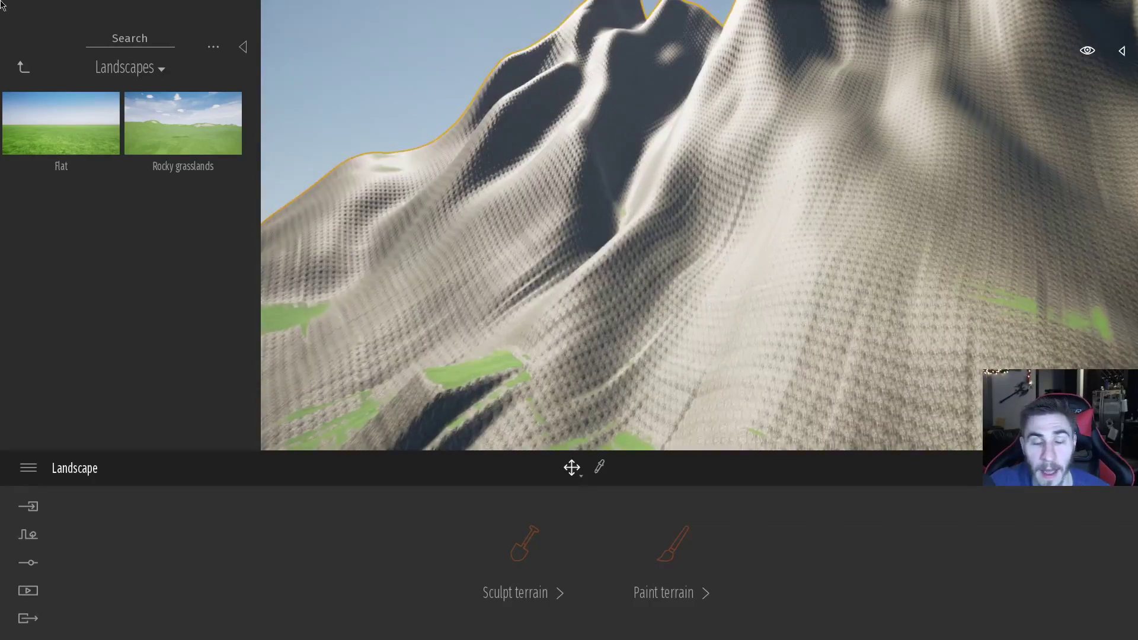
left_click(243, 47)
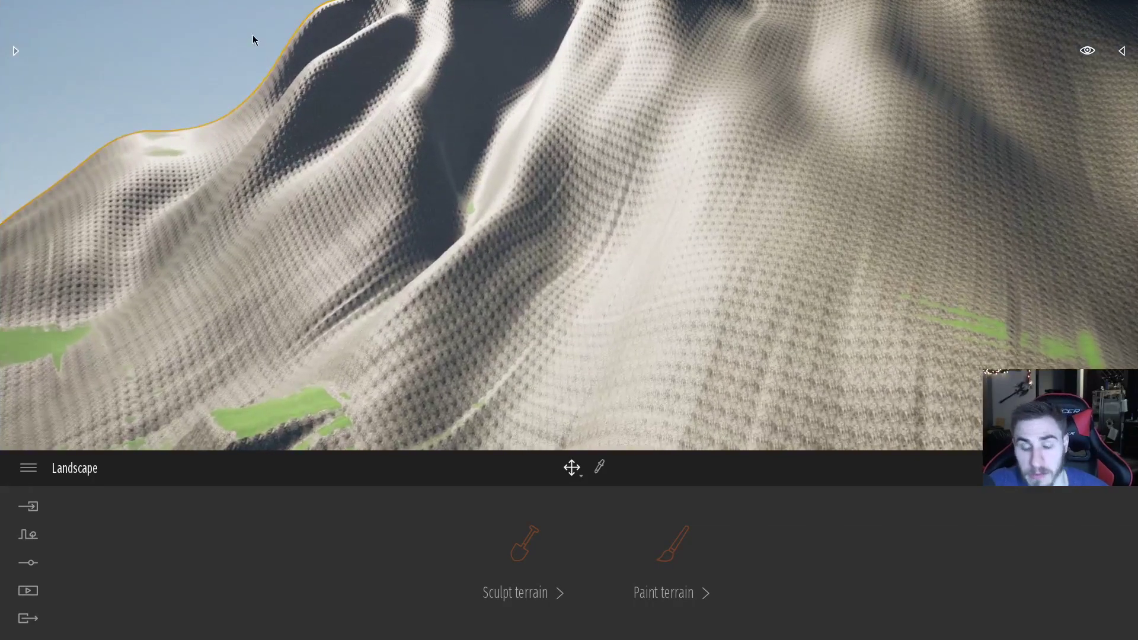
right_click_drag(472, 255, 355, 249)
- Hide the Breck - Copy landscape in the scene graph
mouse_move(1082, 52)
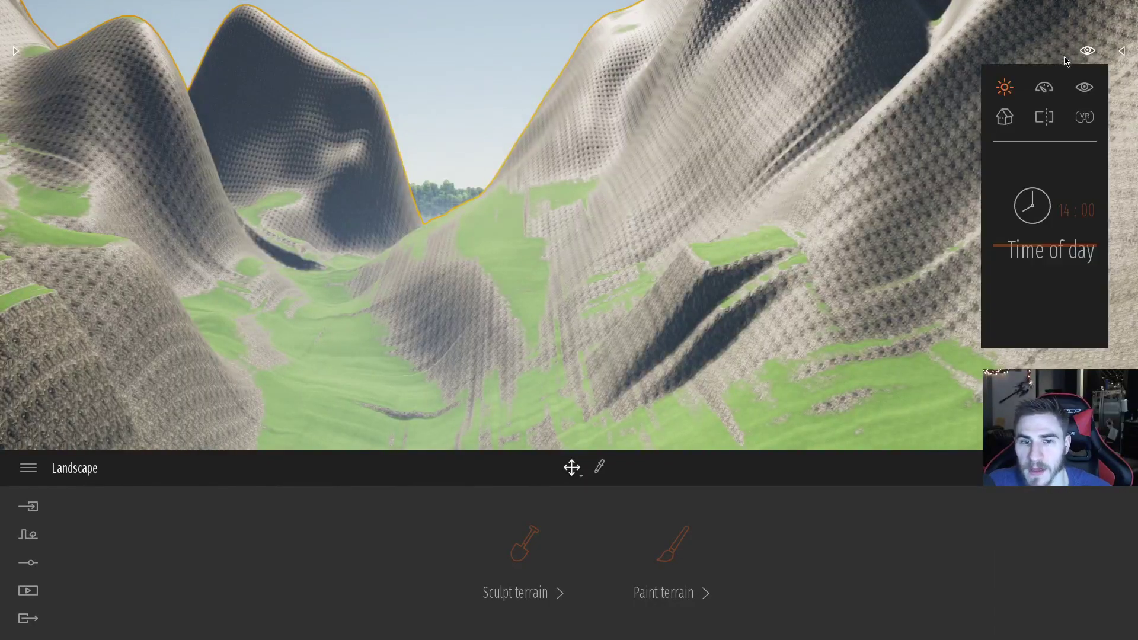
left_click(1122, 54)
left_click(931, 134)
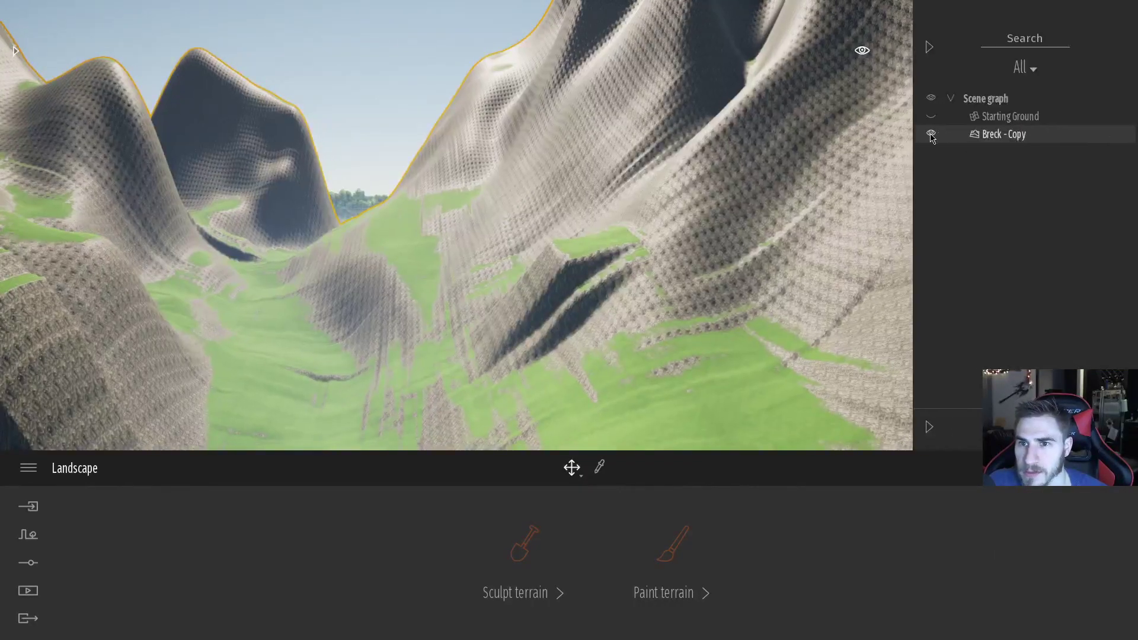
- Start a further landscape import and duplicate Breck - Copy.png within the 49_Heightmap folder while choosing the source file
left_click(40, 519)
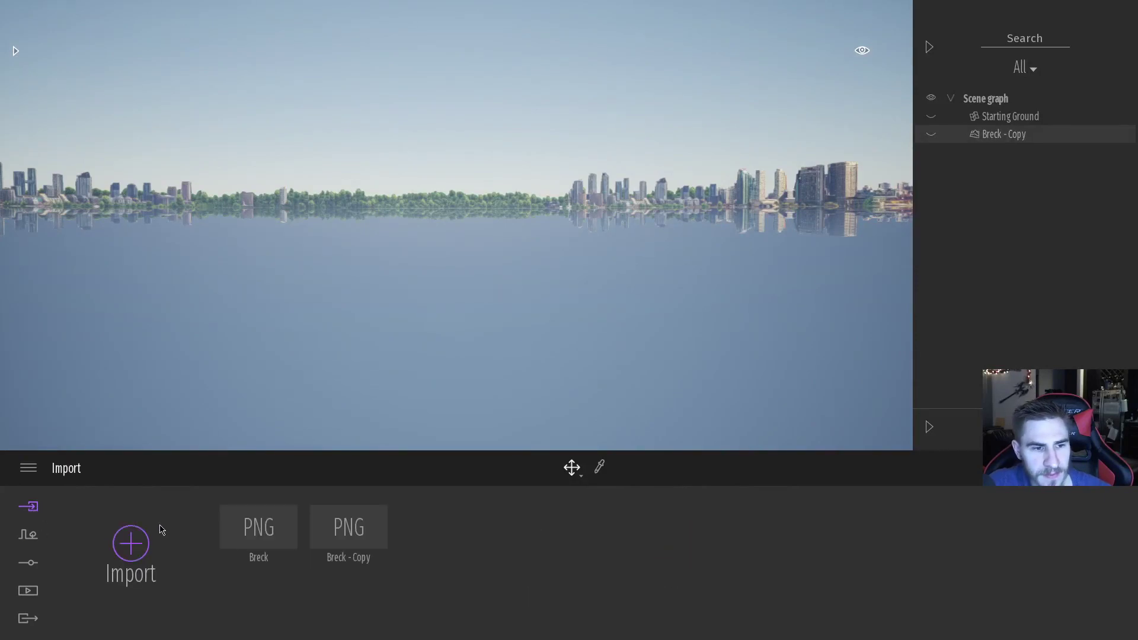
left_click(135, 558)
left_click(602, 244)
left_click(543, 298)
left_click(485, 169)
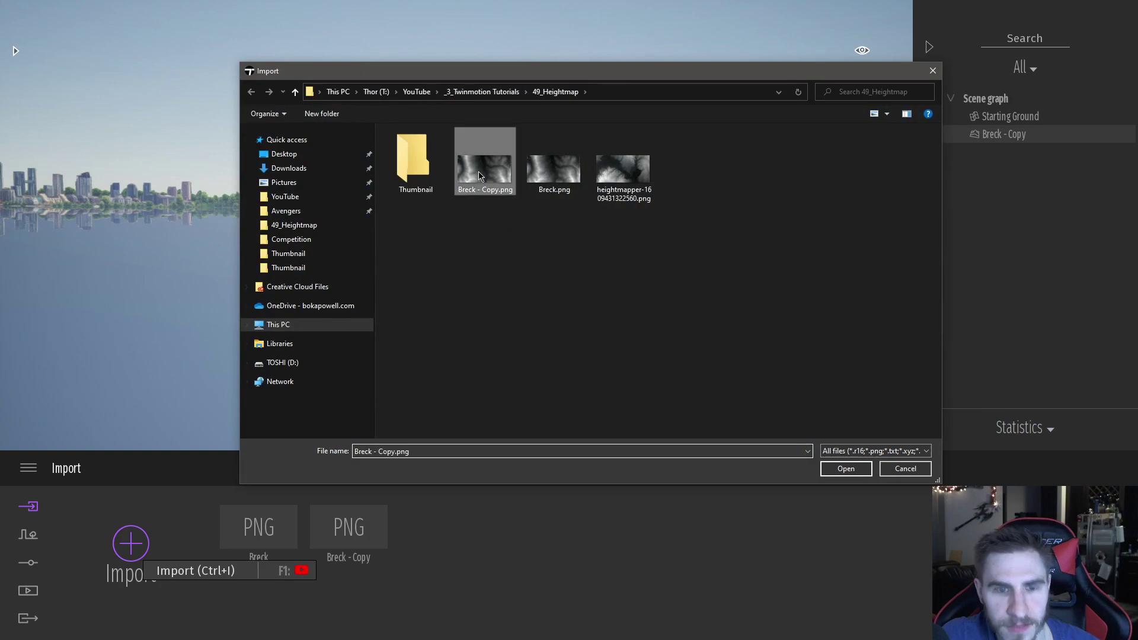
key("ctrl+c")
key("ctrl+v")
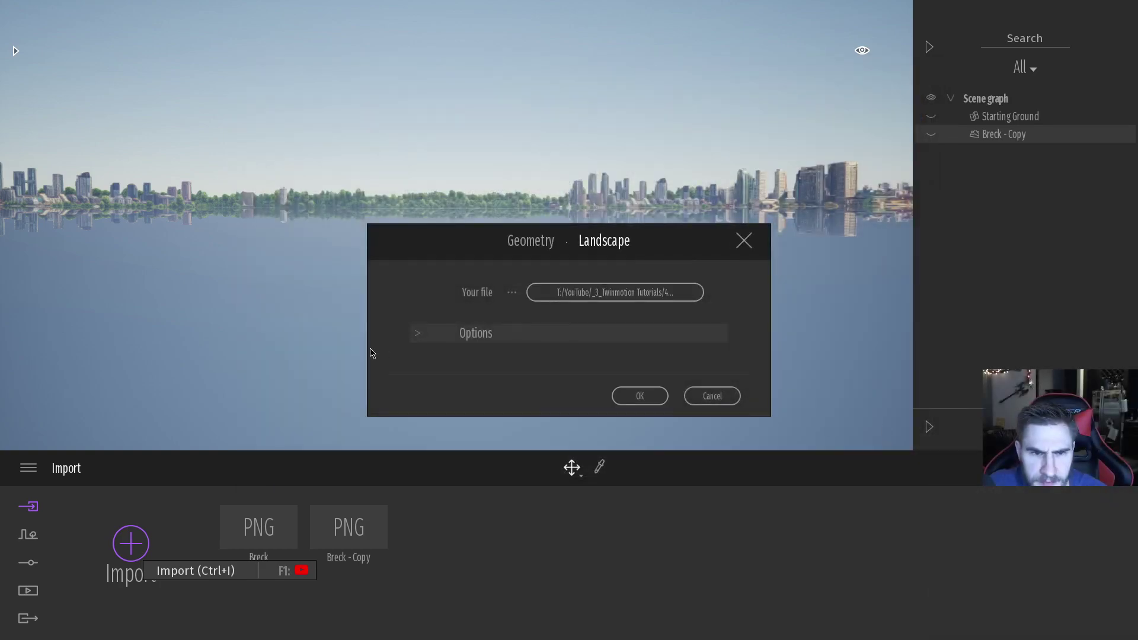
- Import Breck - Copy - Copy.png as a landscape with 1920 m largest dimension, 512 m amplitude and smoothing enabled
left_click(418, 334)
left_click_drag(546, 383, 438, 382)
left_click(528, 381)
left_click_drag(546, 384, 489, 385)
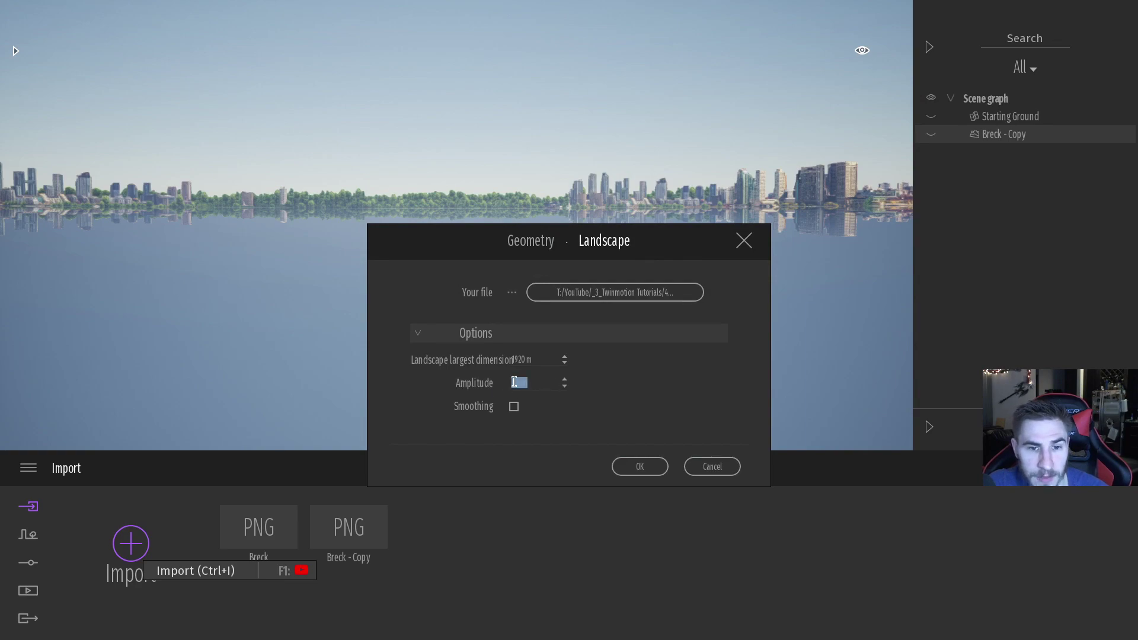
left_click(539, 388)
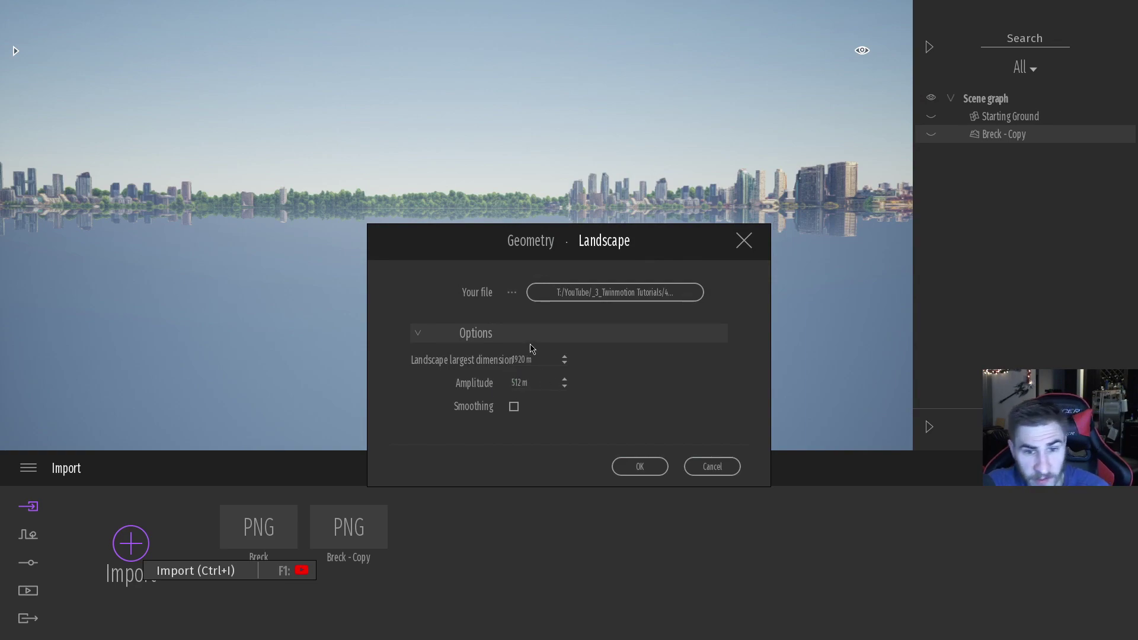
left_click(514, 406)
left_click(639, 466)
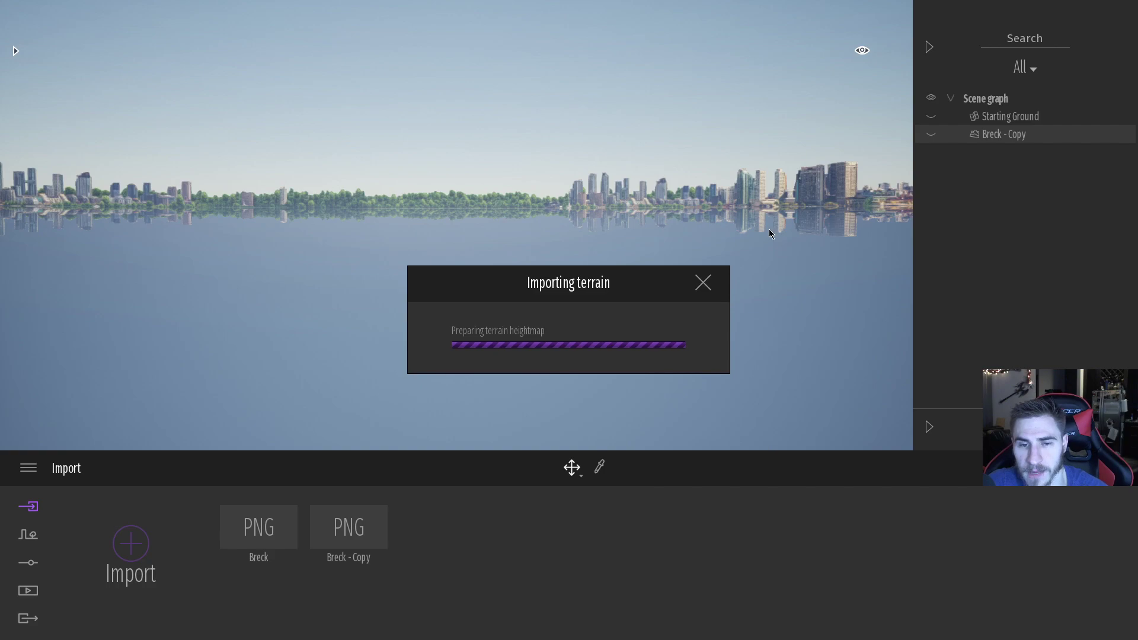
left_click(485, 329)
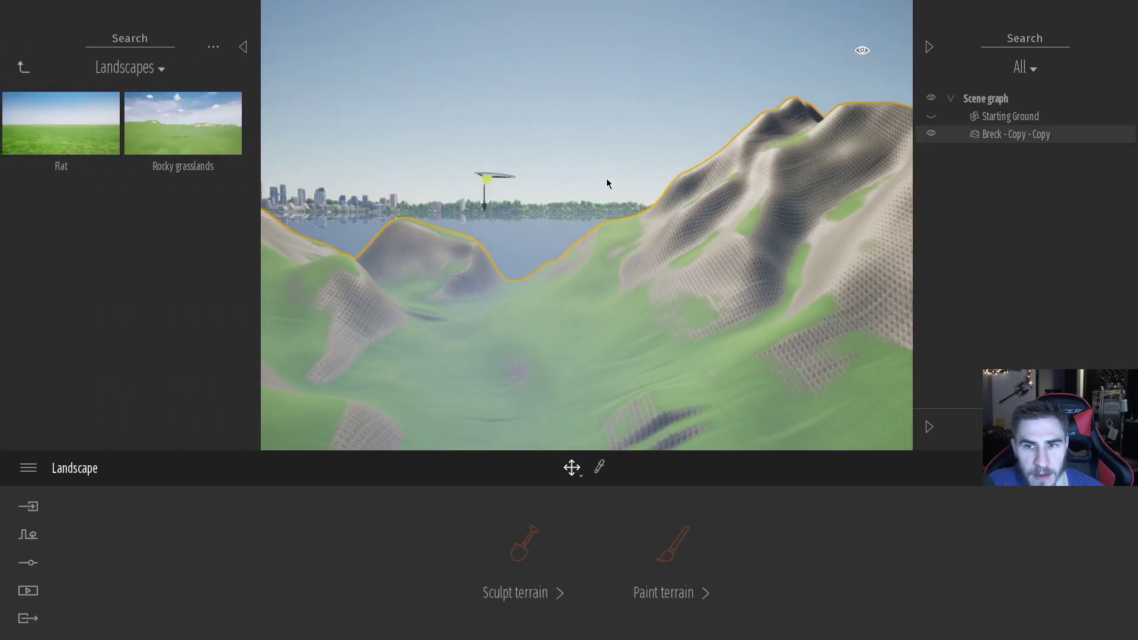
- Examine the 512 m amplitude landscape's grassy valley, rocky patches and mountain slopes from near ground level
left_click(929, 47)
left_click(245, 47)
right_click_drag(361, 83, 639, 251)
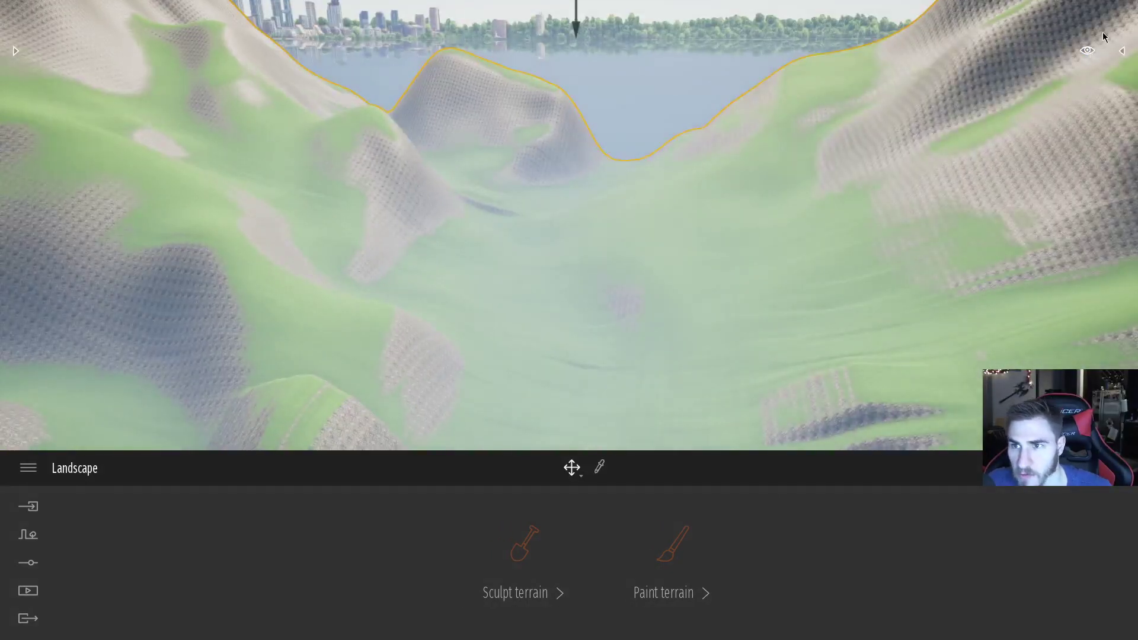
left_click(1094, 52)
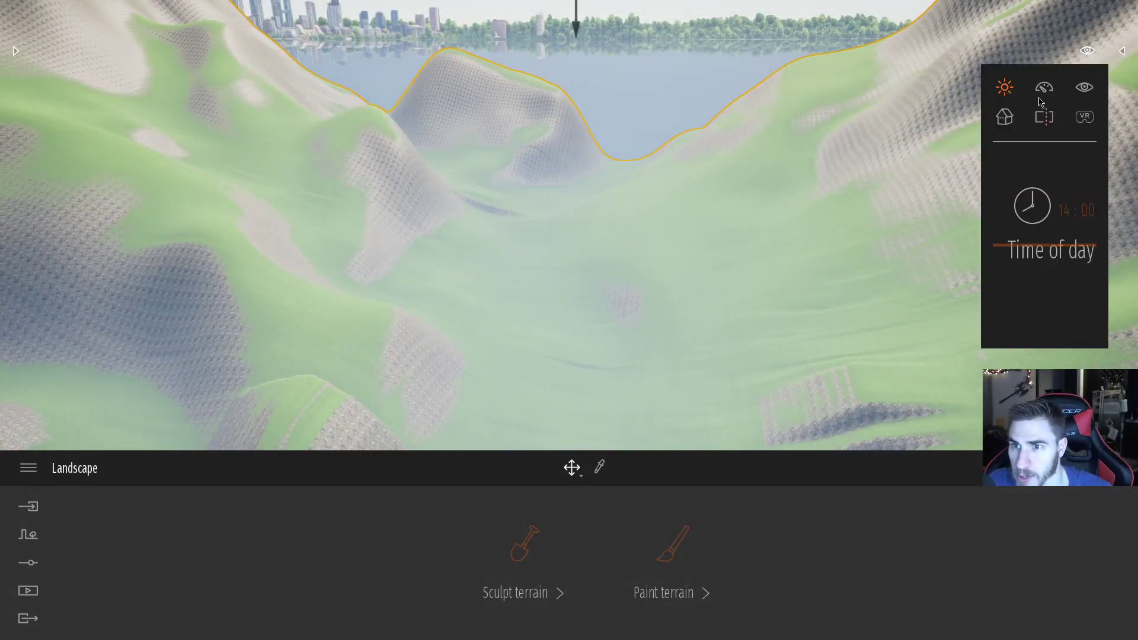
left_click(1084, 88)
left_click(1043, 236)
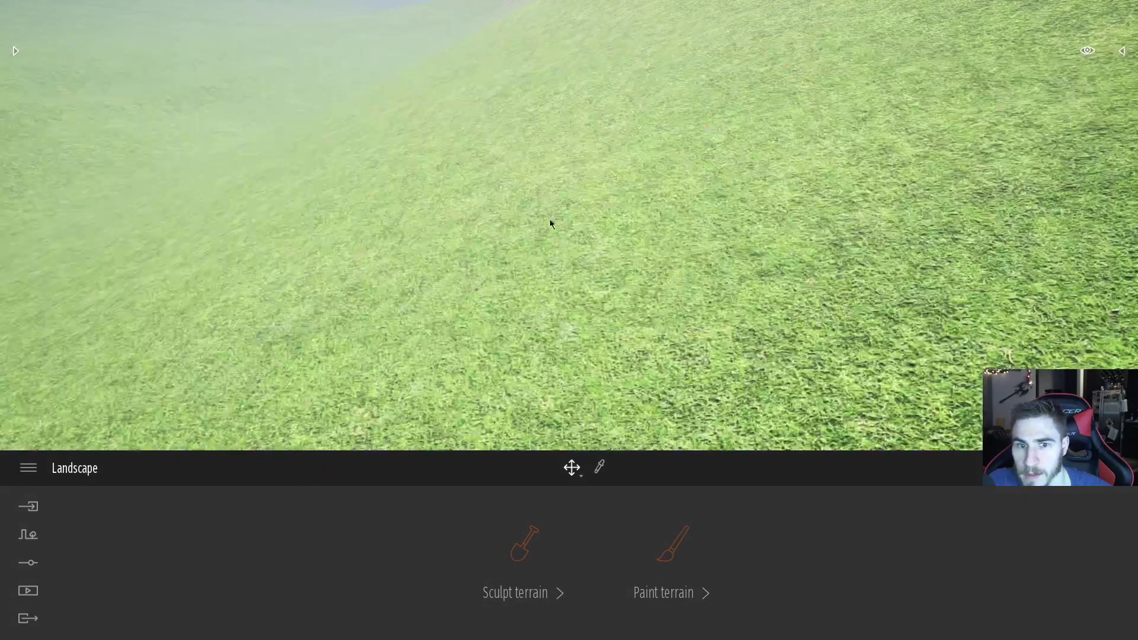
right_click_drag(578, 509, 12, 418)
key("w")
right_click_drag(578, 267, 308, 221)
right_click_drag(895, 348, 924, 397)
right_click_drag(726, 320, 787, 335)
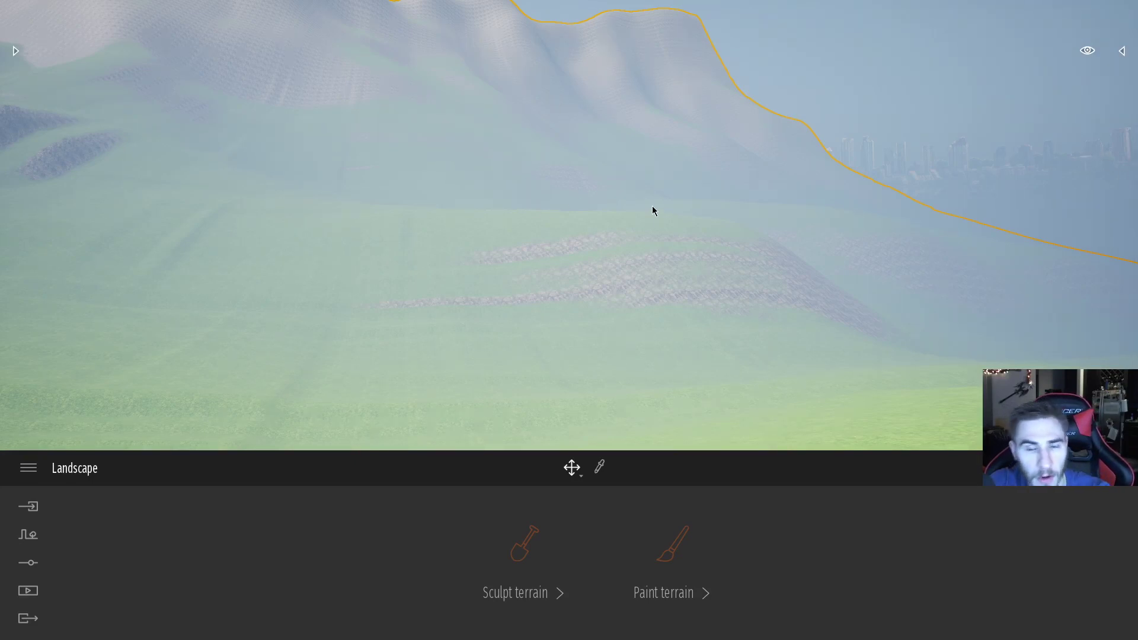
mouse_move(669, 233)
right_mouse_down()
mouse_move(598, 214)
mouse_move(341, 204)
mouse_move(534, 209)
mouse_move(670, 238)
right_mouse_up()
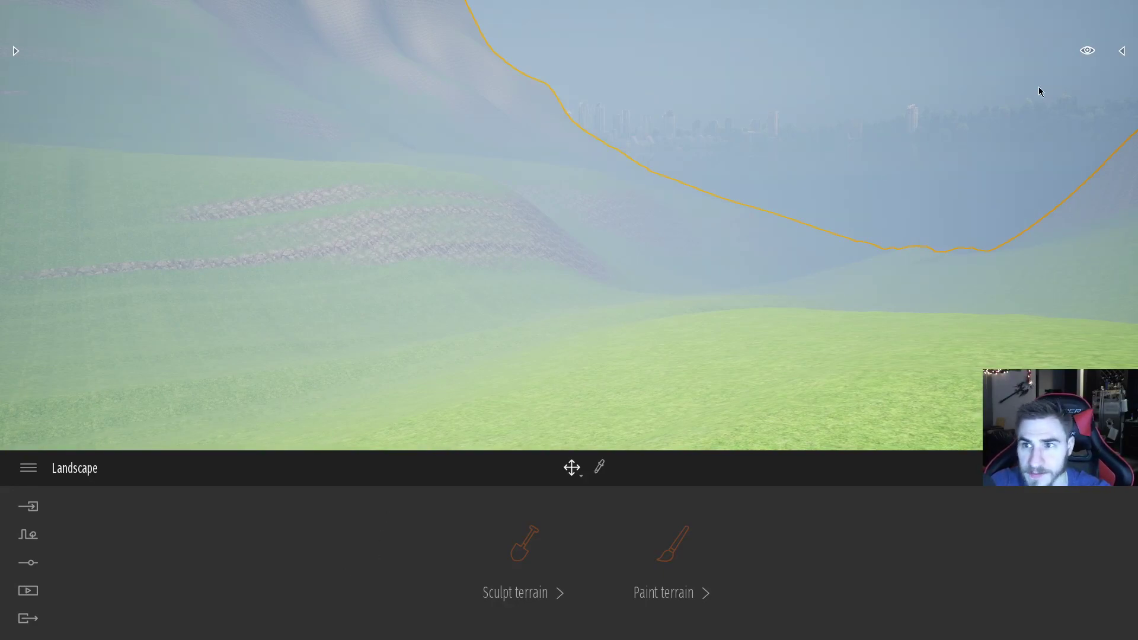
- Hide the Breck - Copy - Copy landscape in the scene graph
left_click(1122, 51)
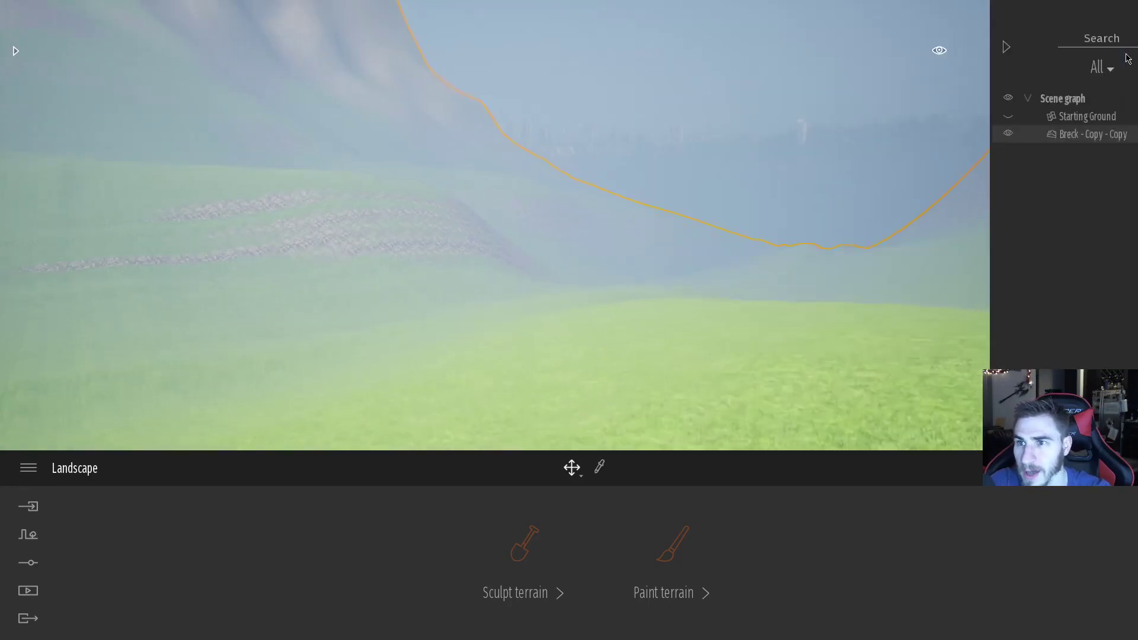
left_click(931, 135)
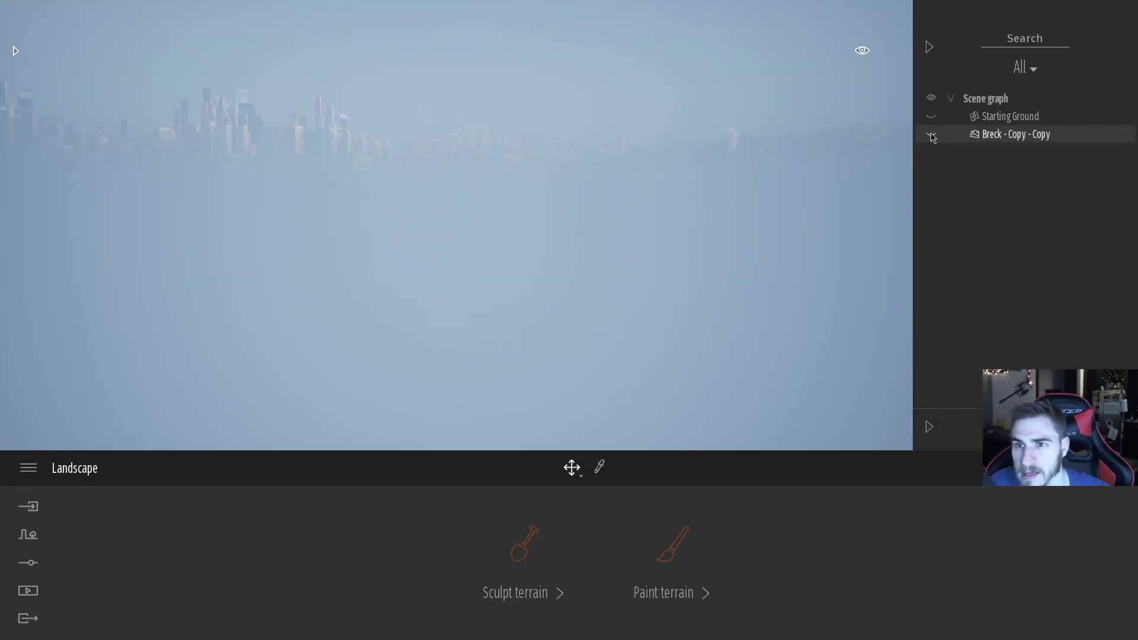
left_click(930, 47)
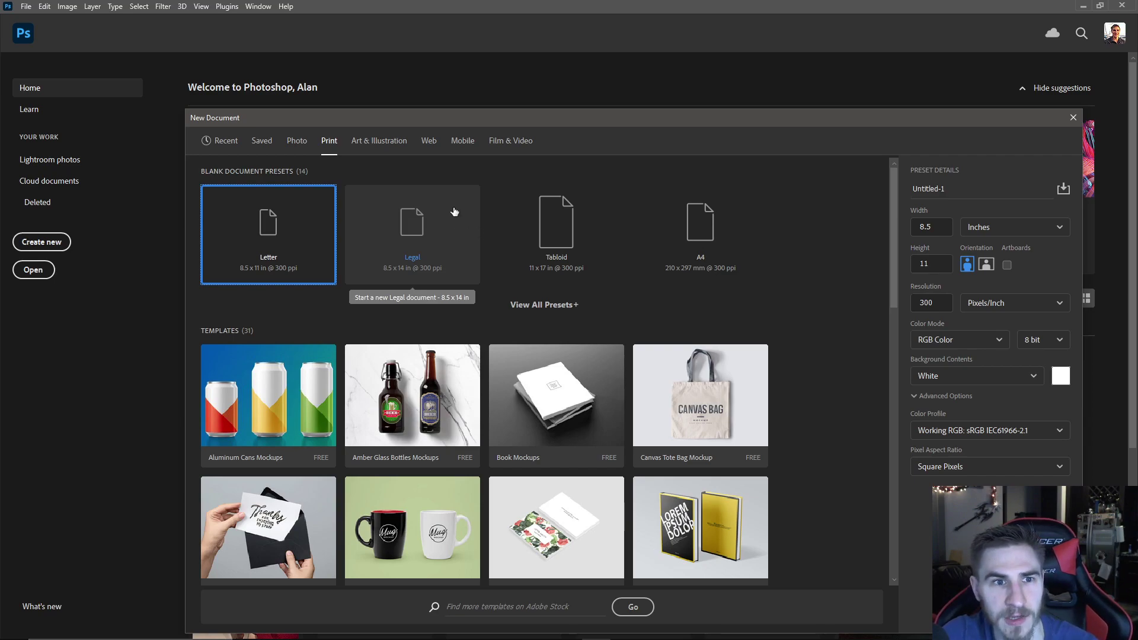
- In Photoshop, create a document from the Web Minimum preset, sized 1024 x 1024 px at 150 pixels/inch
left_click(427, 144)
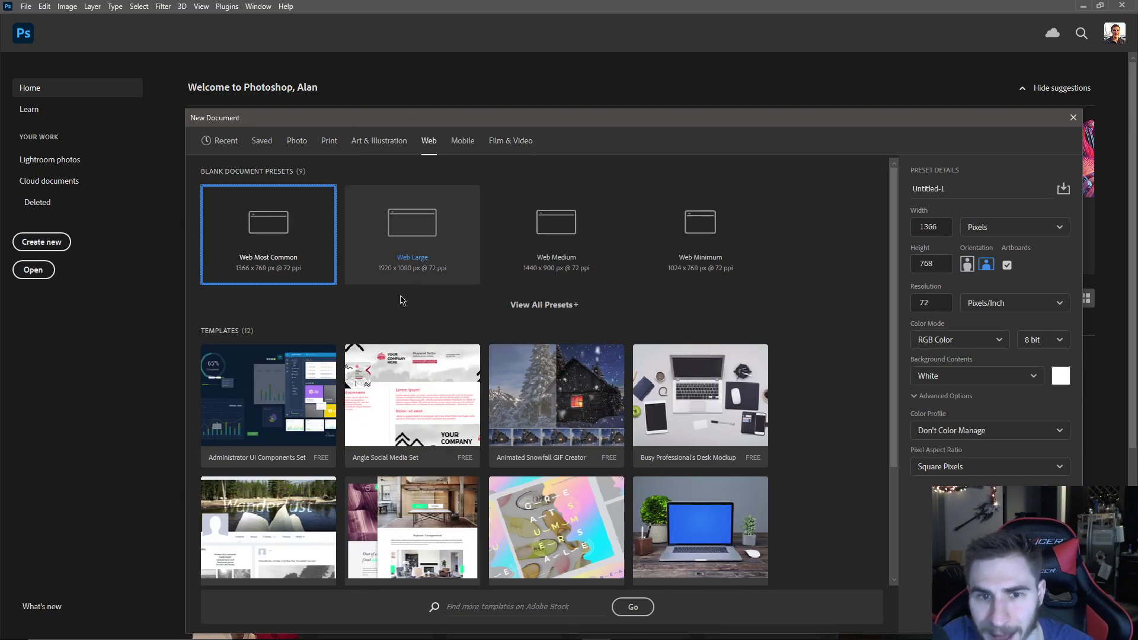
left_click(697, 229)
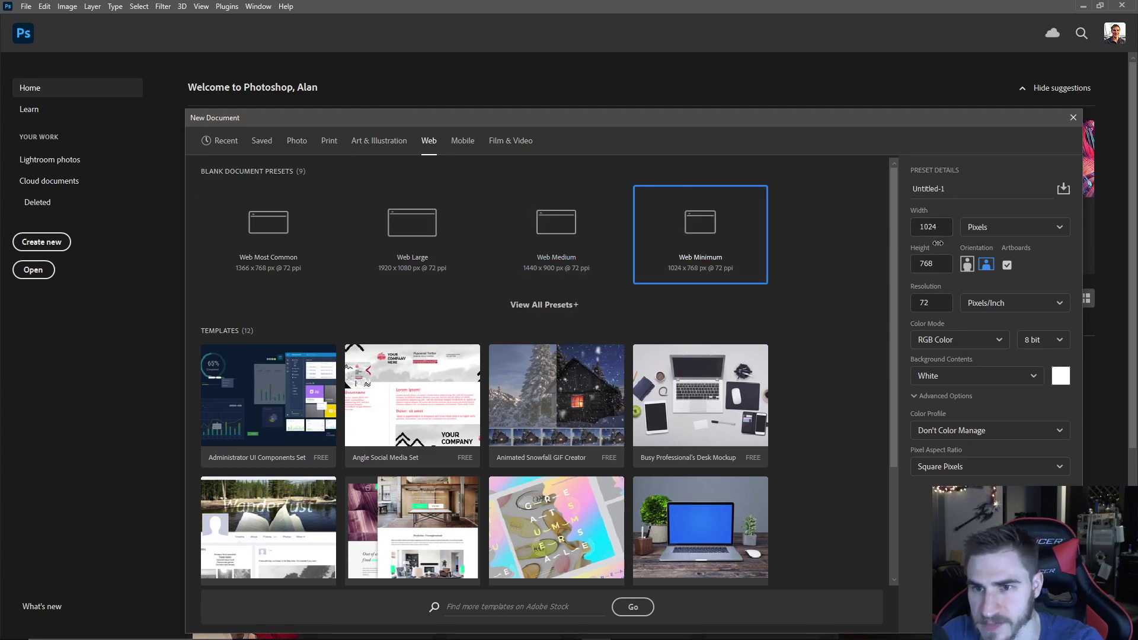
left_click_drag(940, 265, 897, 267)
type("1024")
left_click(855, 311)
left_click_drag(929, 302, 875, 306)
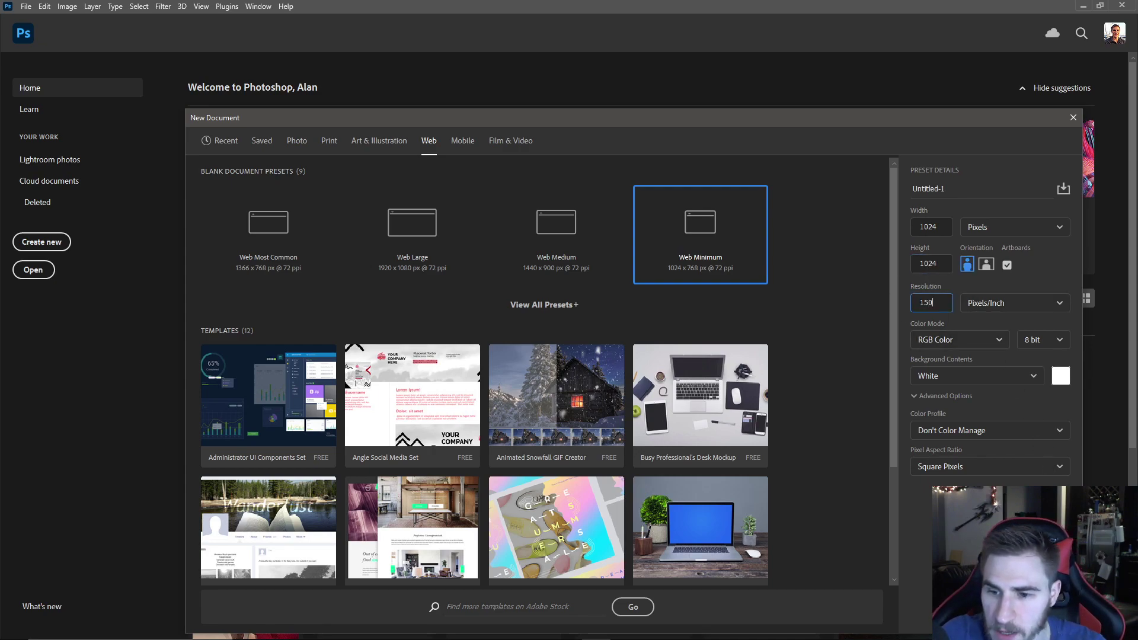
key("Return")
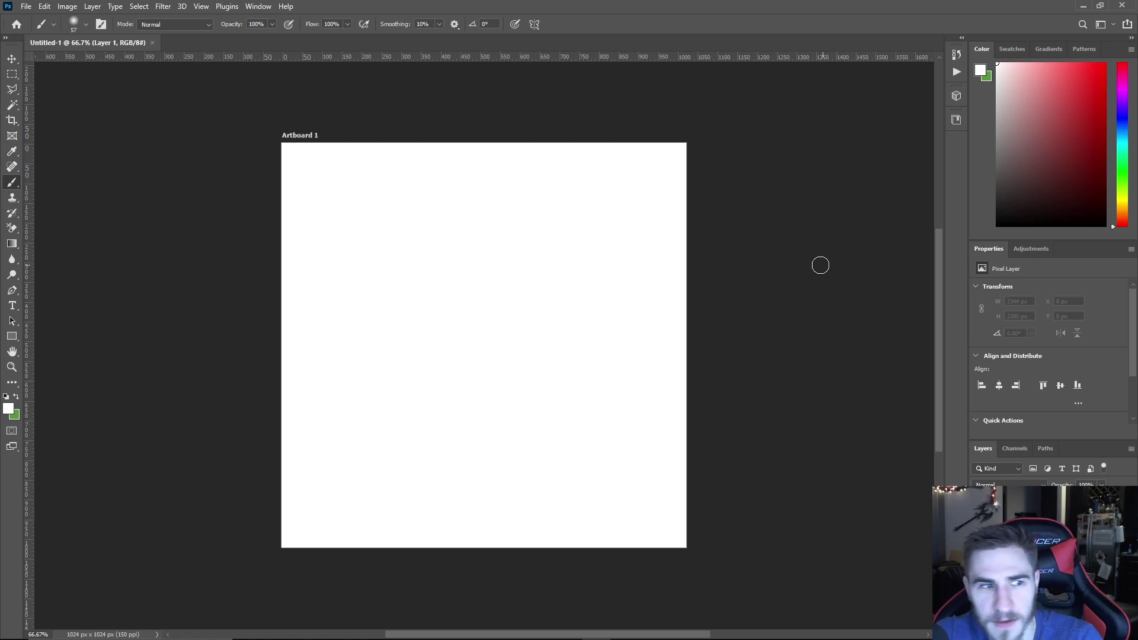
- Reset the colours to black and white and paint a soft black zigzag stroke about 910 by 791 px diagonally across the artboard
left_click(6, 398)
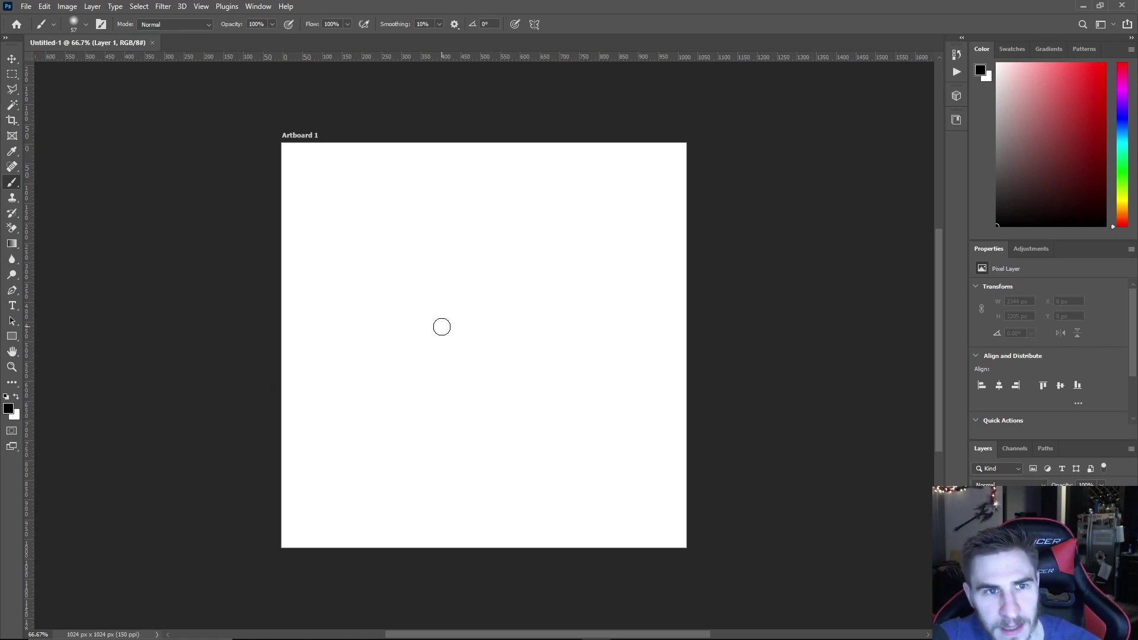
mouse_move(330, 229)
left_mouse_down()
mouse_move(448, 232)
mouse_move(558, 367)
mouse_move(664, 460)
left_mouse_up()
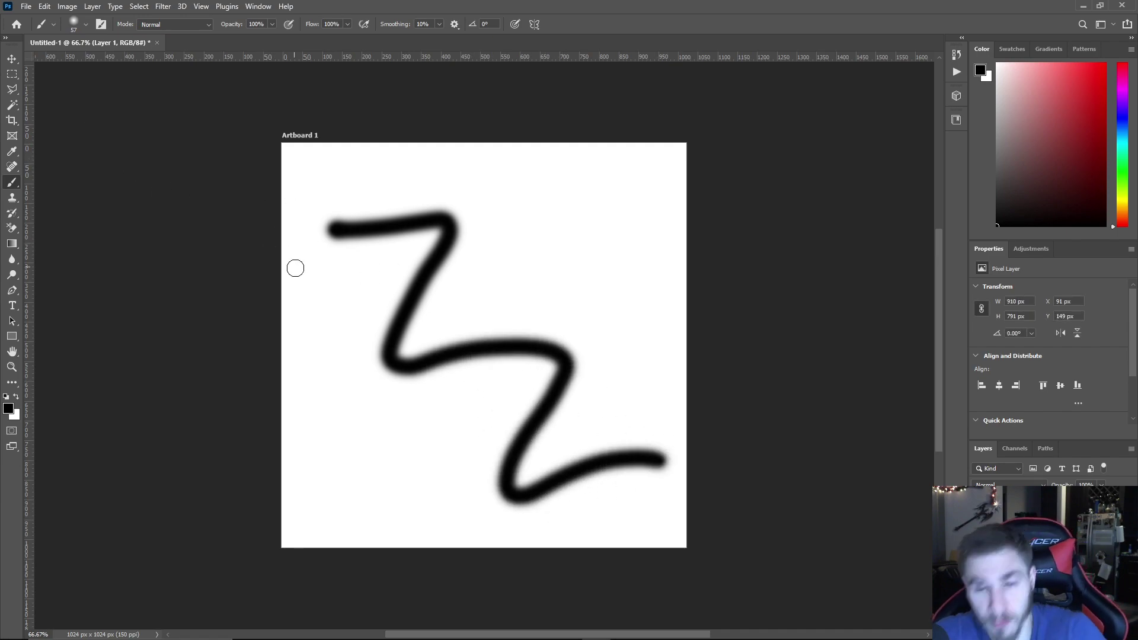
- Save the painted zigzag as a PNG file named 1 in the 49_Heightmap folder
left_click(30, 7)
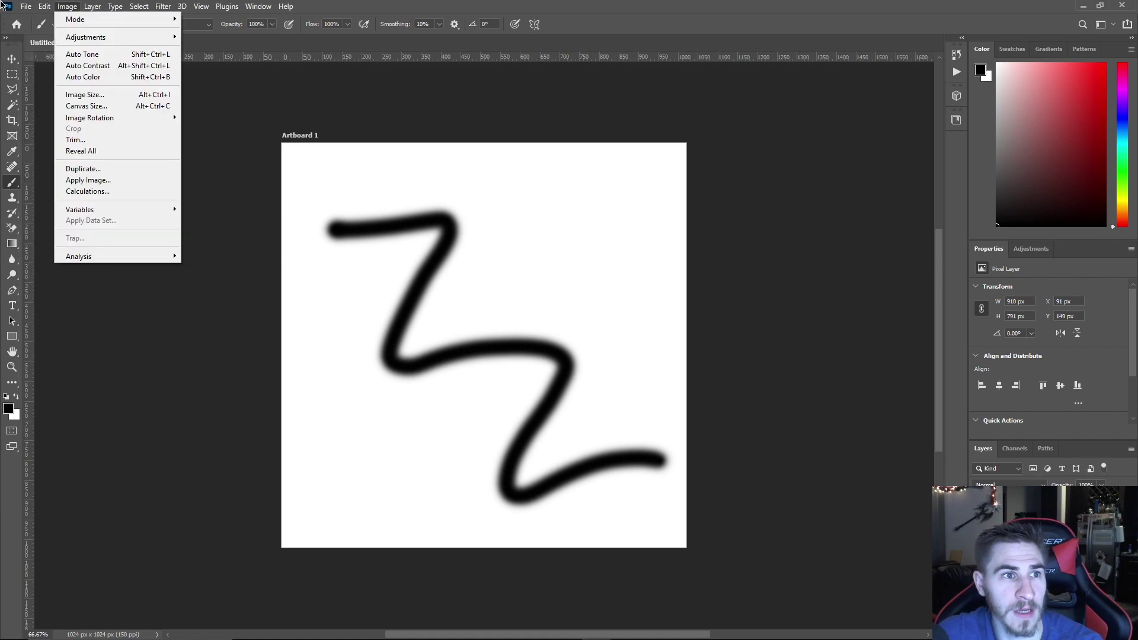
left_click(51, 149)
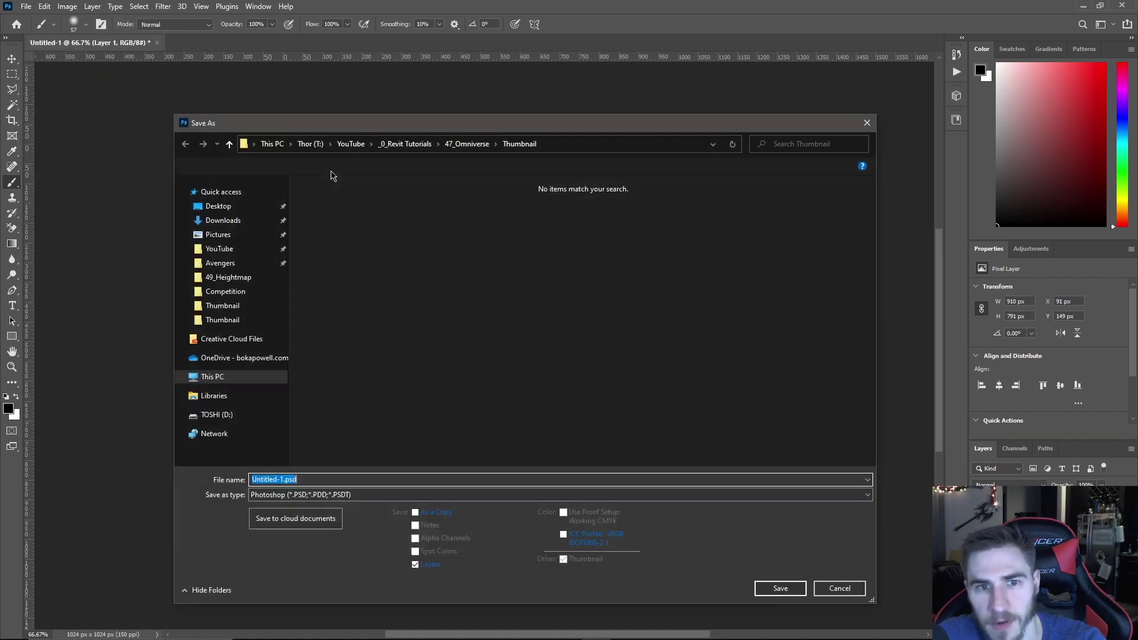
left_click(332, 495)
left_click(296, 438)
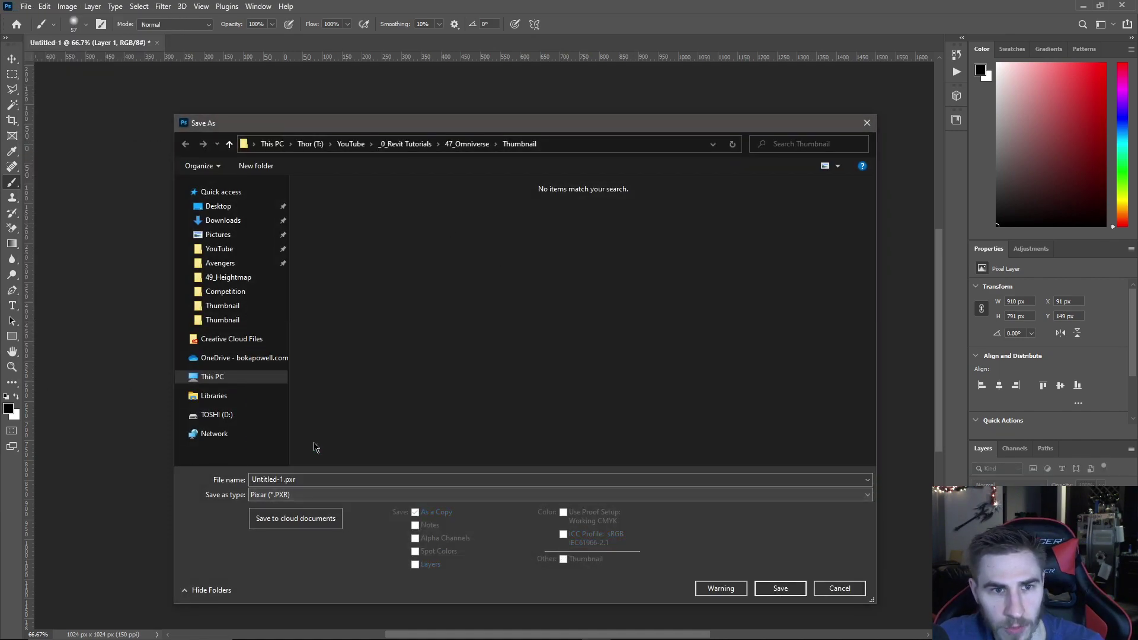
left_click(323, 496)
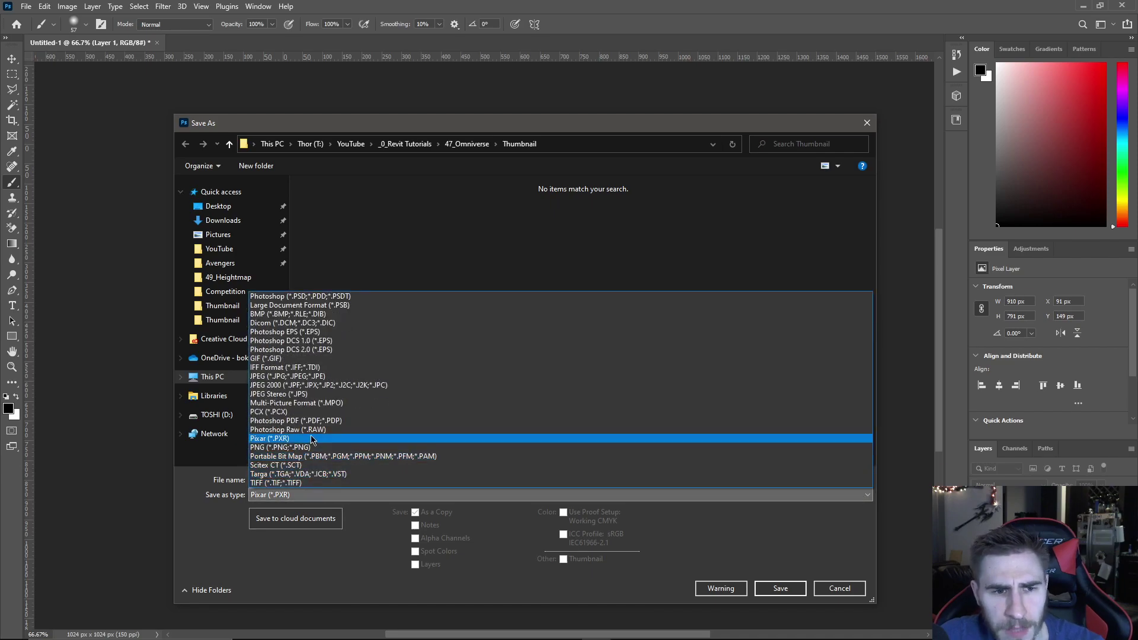
left_click(336, 447)
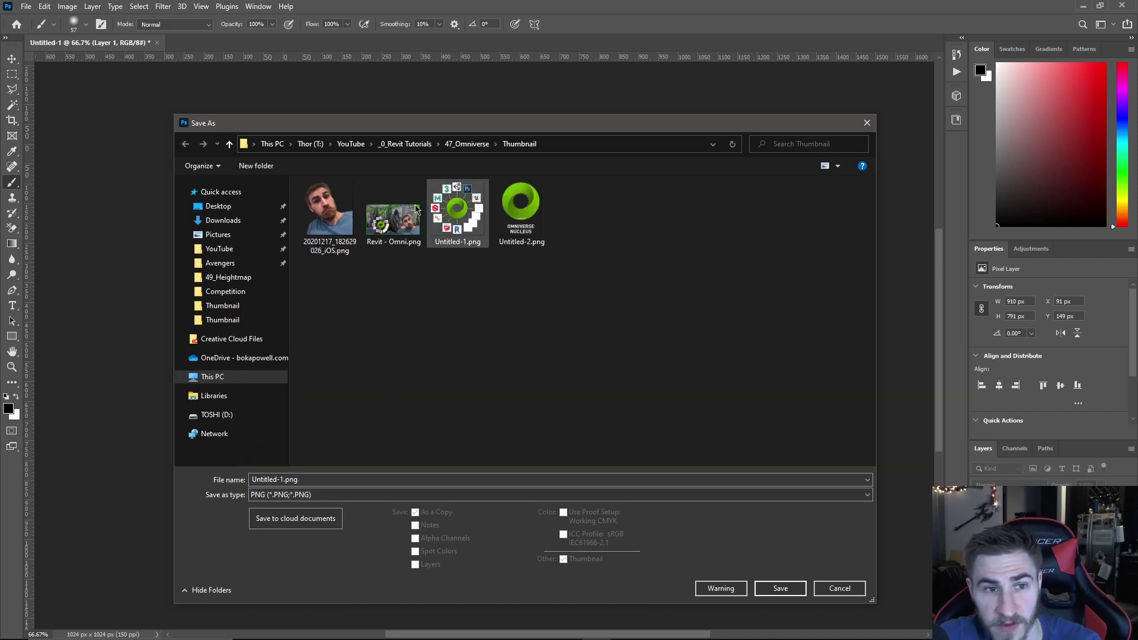
left_click(228, 276)
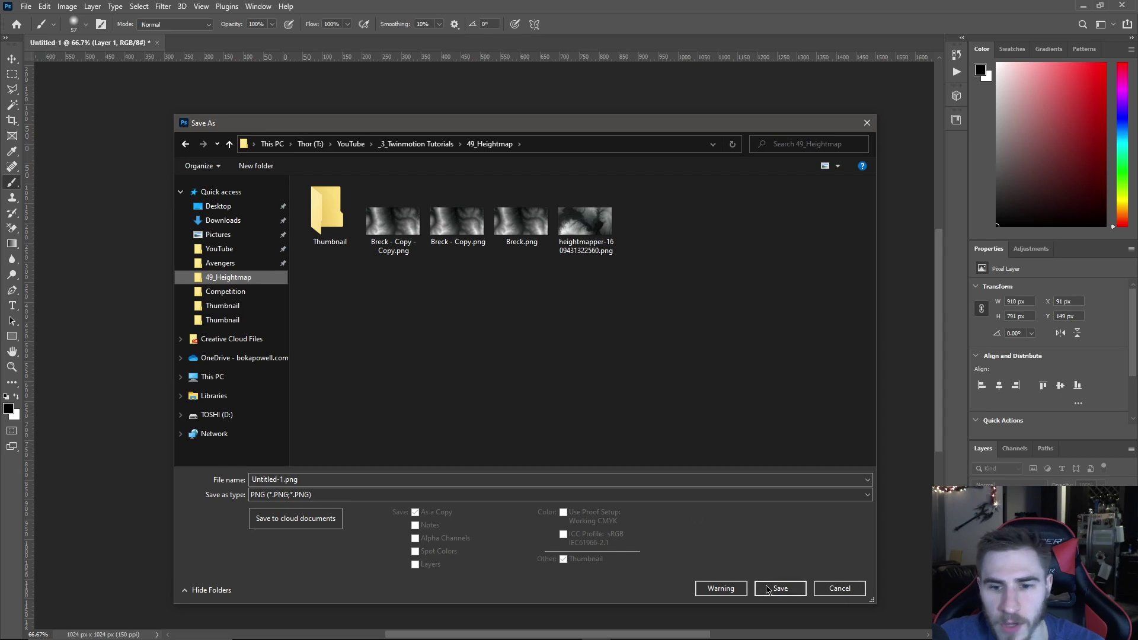
double_click(357, 479)
type("1")
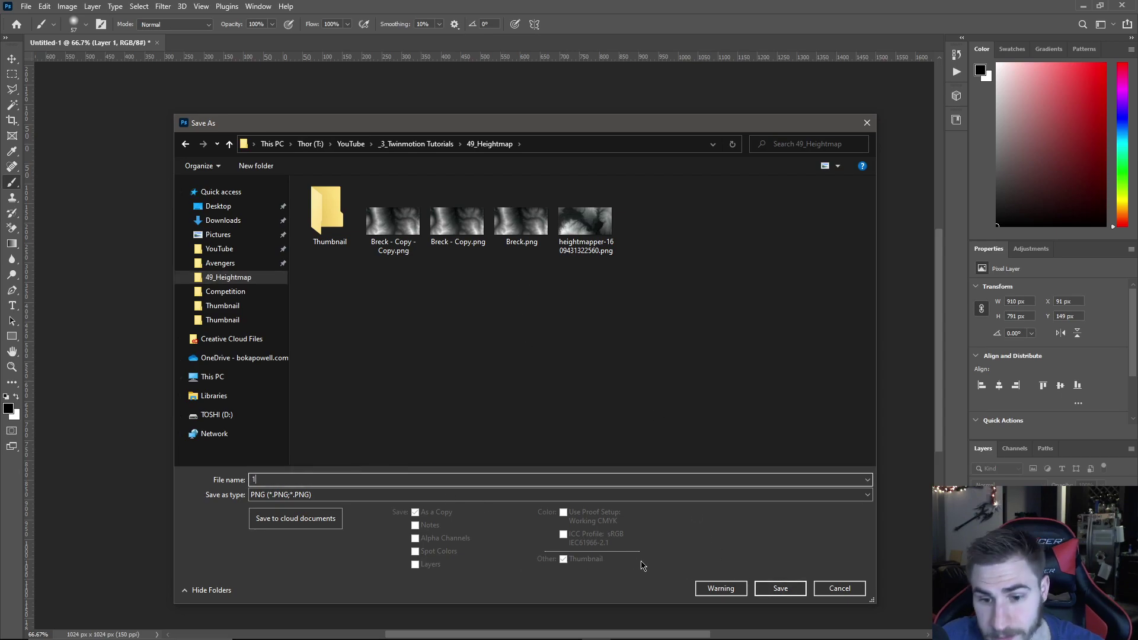
left_click(780, 588)
left_click(1078, 265)
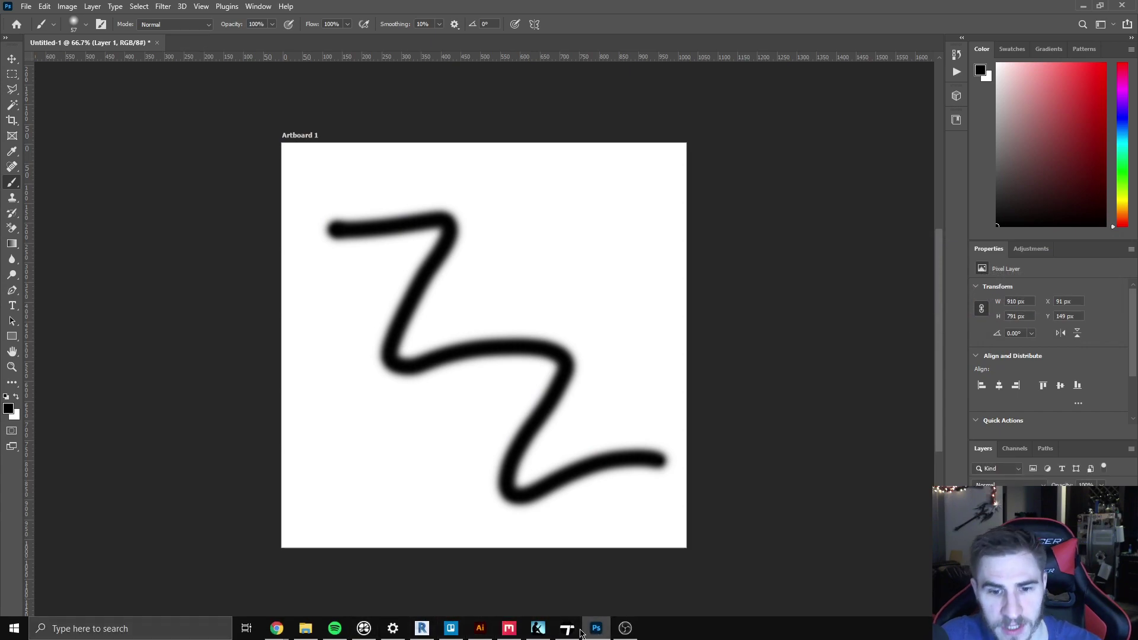
- Switch to Twinmotion and choose 1.png from the 49_Heightmap folder as the file for a new landscape import
left_click(570, 630)
left_click(31, 511)
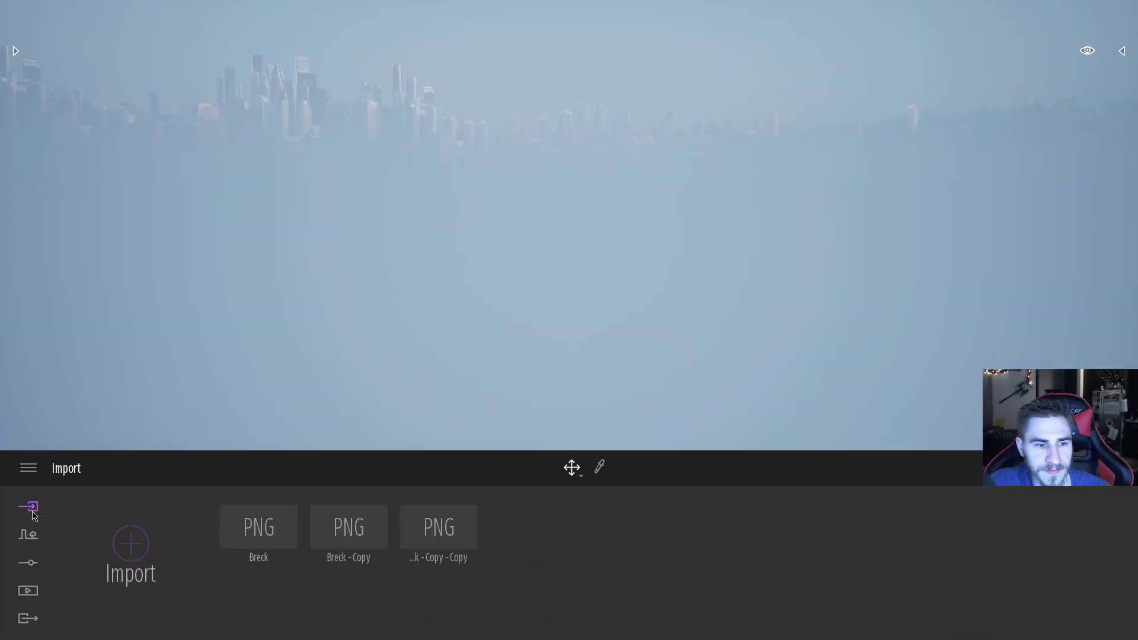
left_click(130, 543)
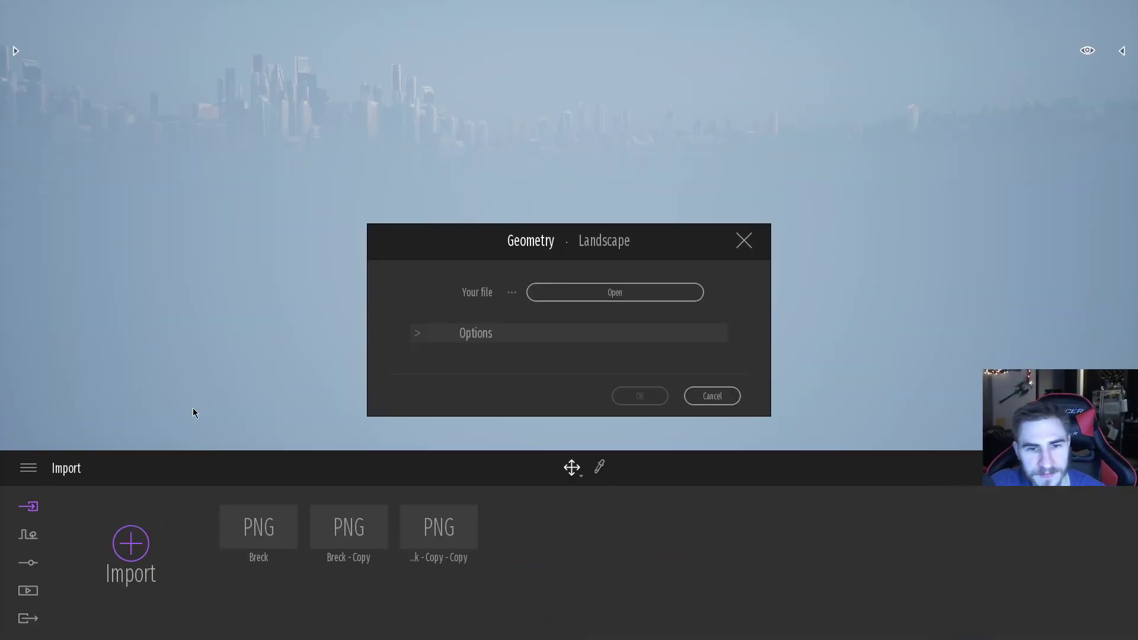
left_click(621, 257)
left_click(614, 292)
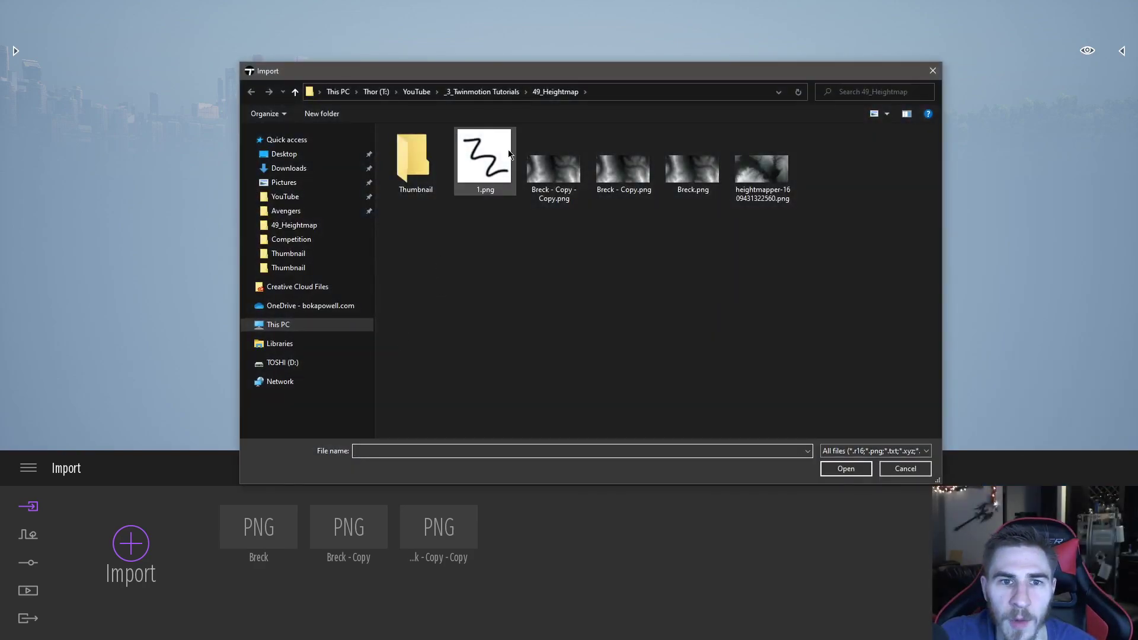
double_click(508, 156)
- Replace the amplitude value in the landscape import options and import the terrain with smoothing enabled
left_click(427, 337)
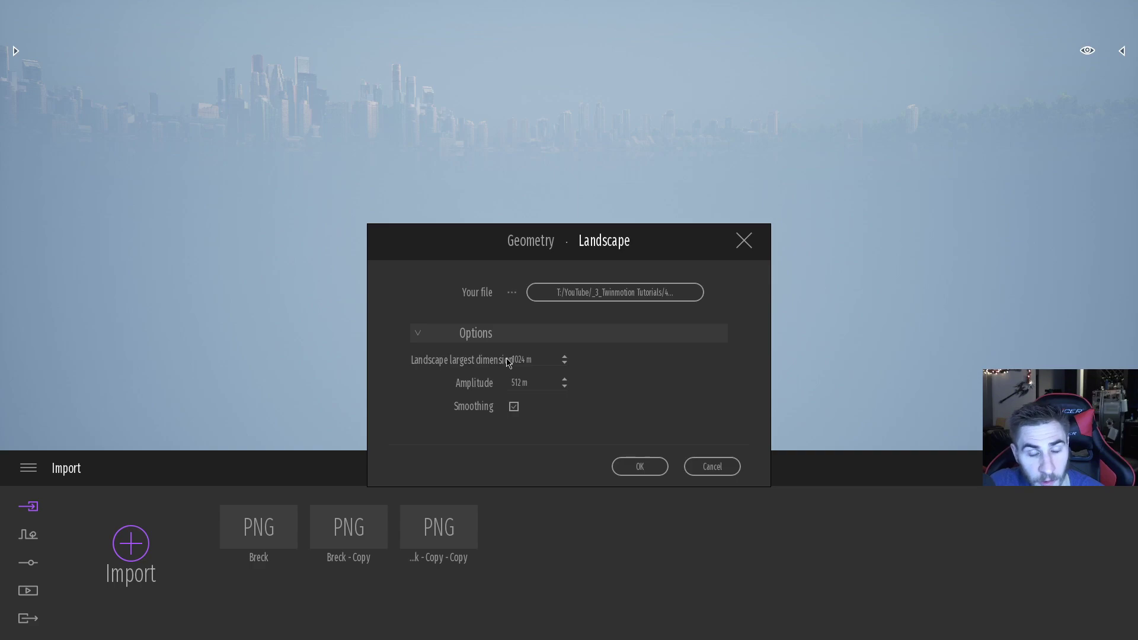
left_click_drag(528, 382, 502, 381)
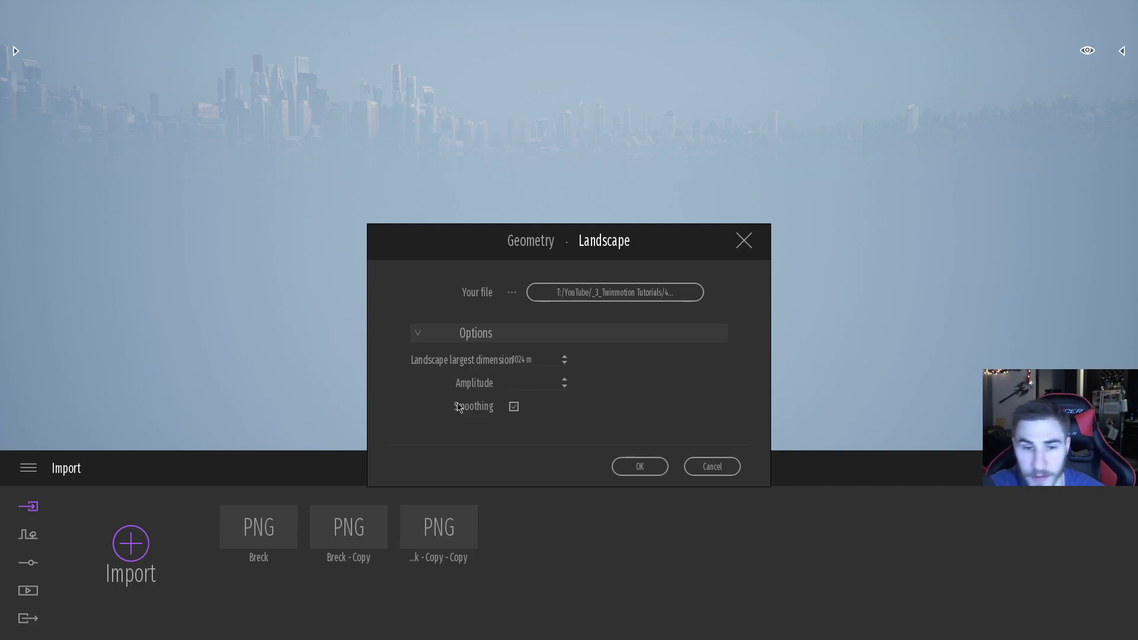
left_click(644, 465)
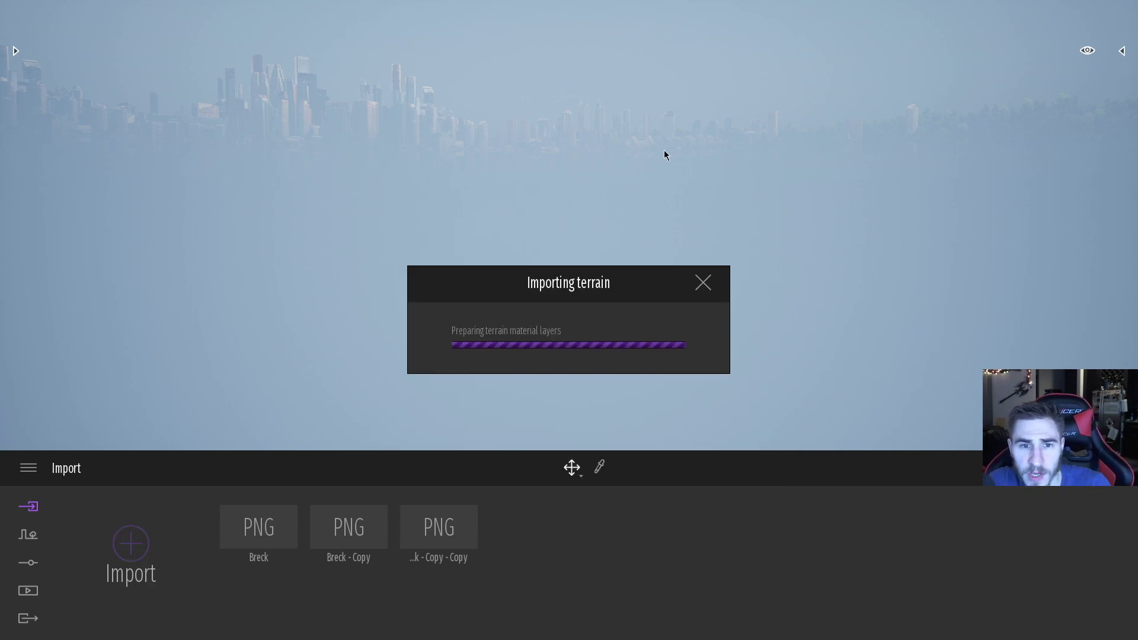
- Select the imported landscape 1 in the scene graph and frame its whole terrain in the viewport
right_click_drag(675, 334, 658, 224)
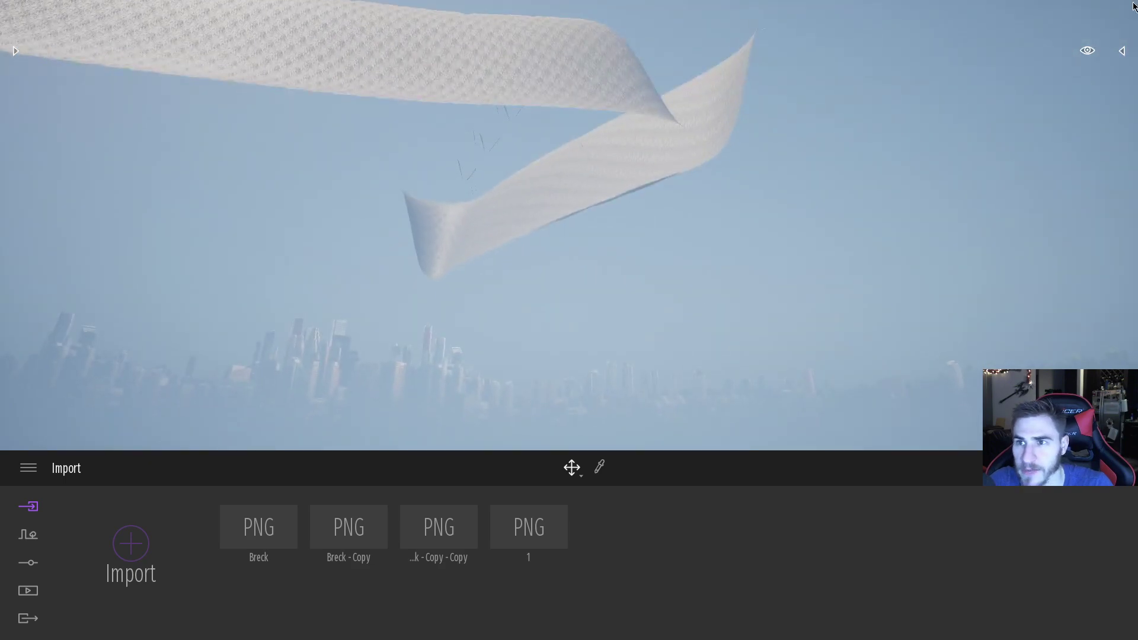
left_click(1121, 51)
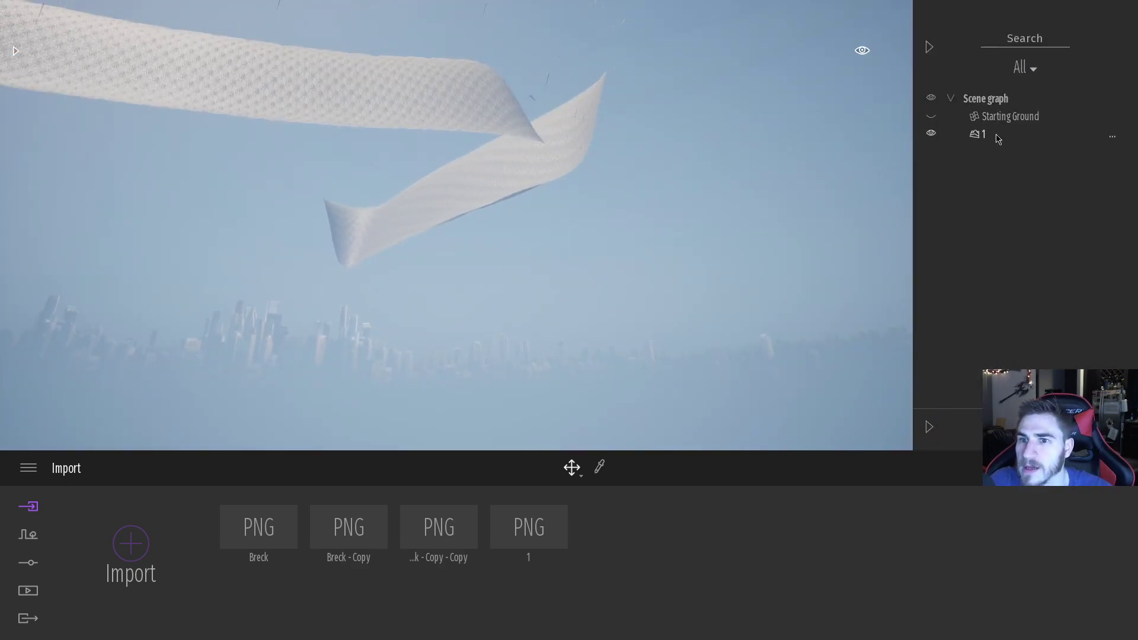
left_click(998, 135)
key("f")
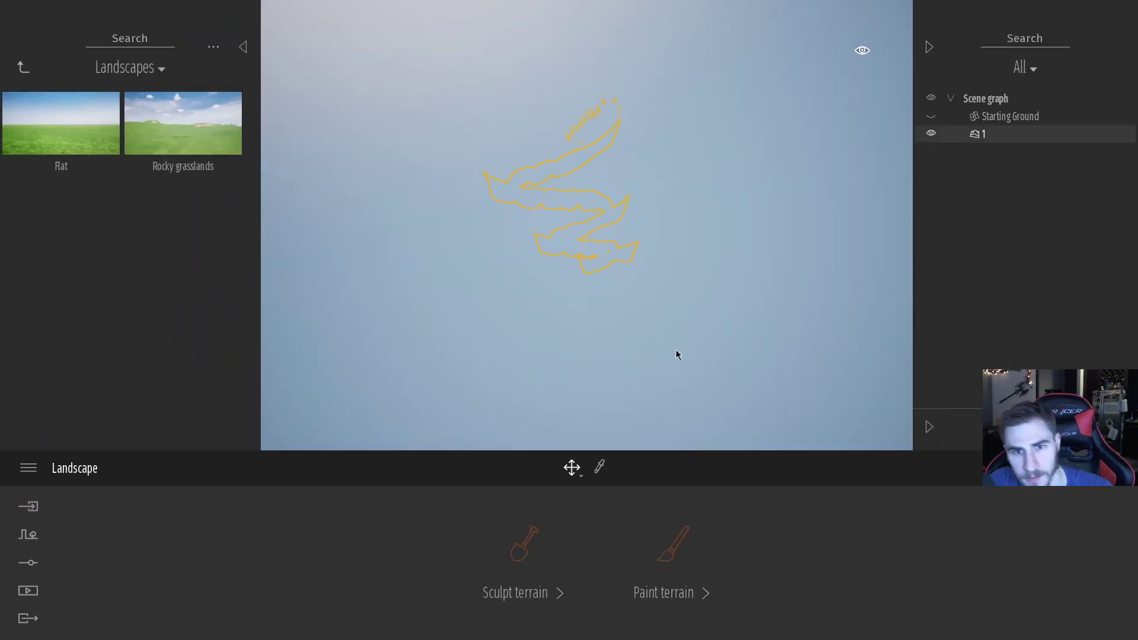
right_click_drag(610, 289, 610, 264)
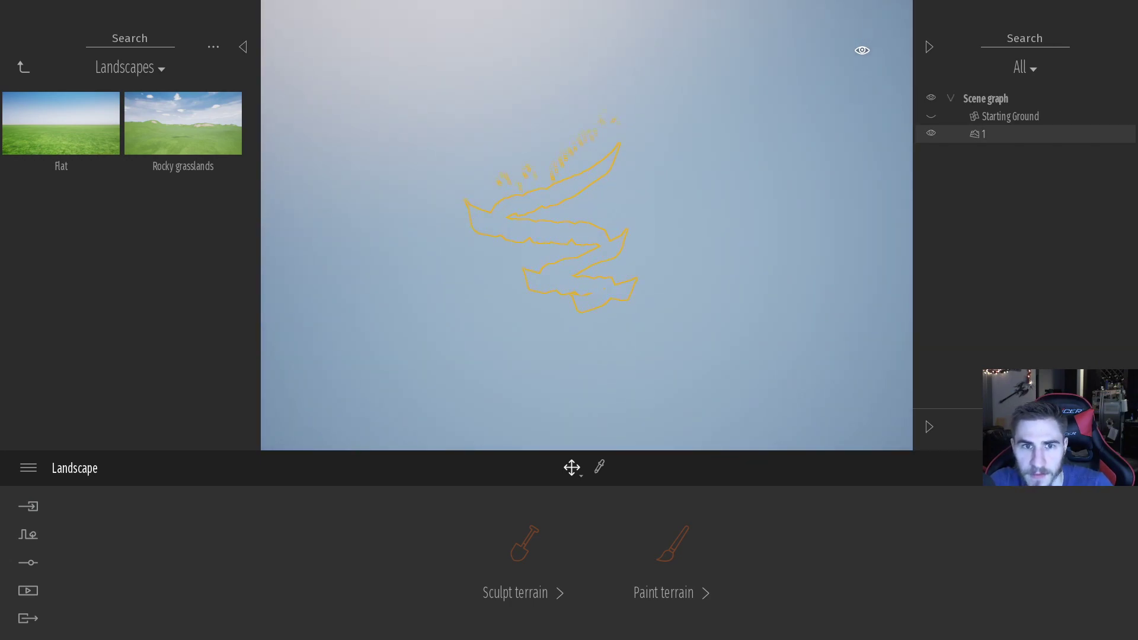
right_click_drag(610, 265, 562, 221)
double_click(1005, 136)
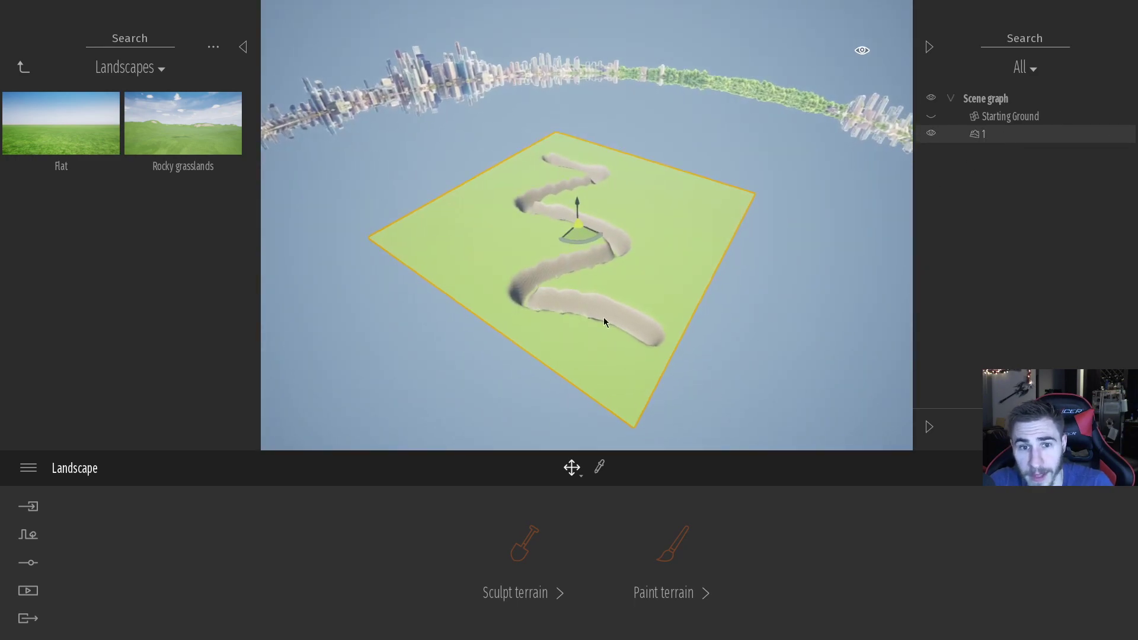
- Examine the zigzag channel of landscape 1 up close across the enlarged viewport
left_click(929, 47)
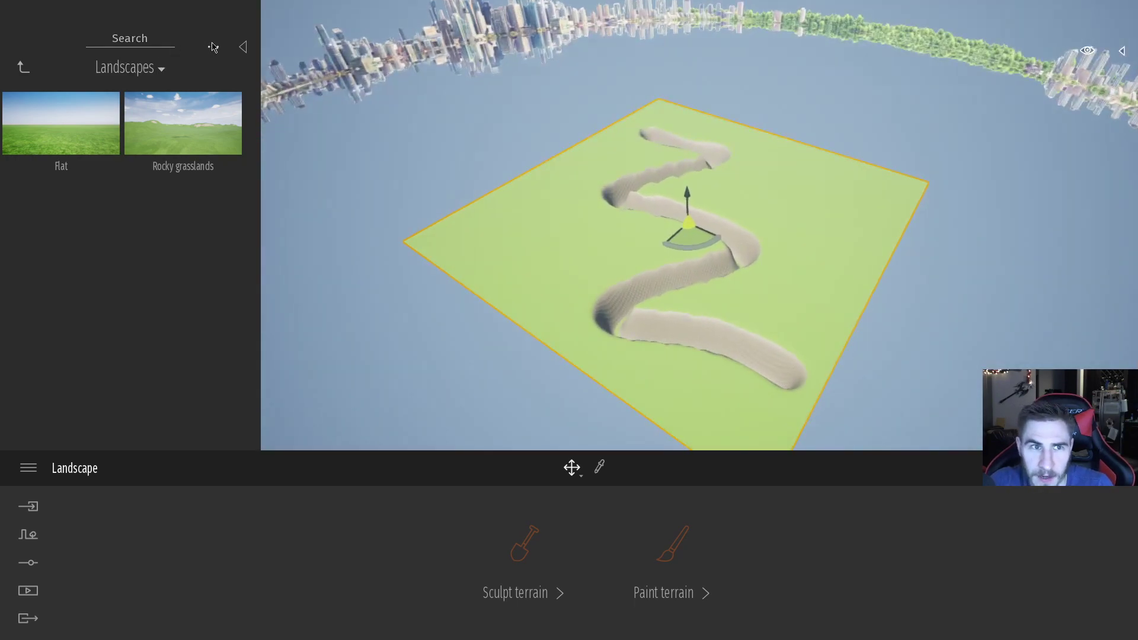
left_click(243, 48)
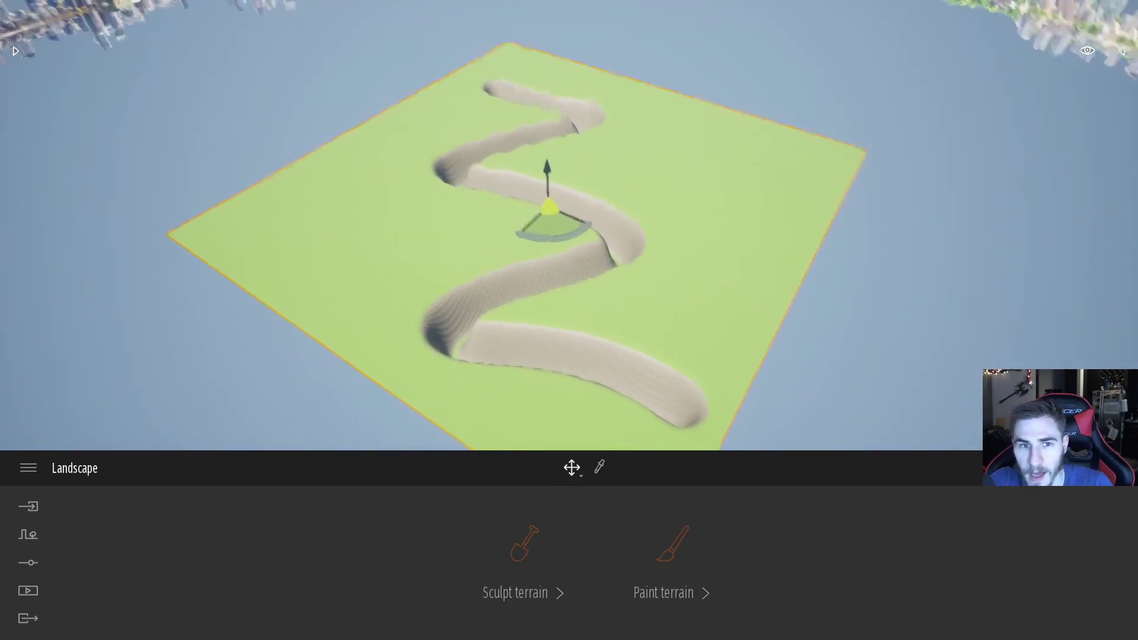
mouse_move(514, 299)
right_mouse_down()
mouse_move(468, 297)
mouse_move(513, 298)
right_mouse_up()
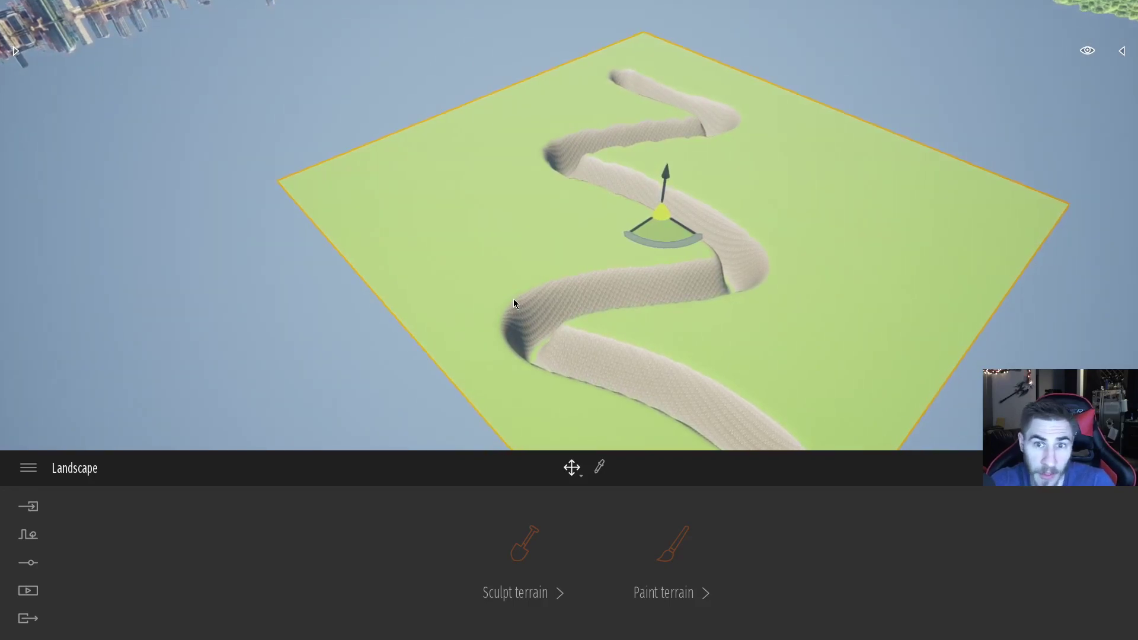
right_click_drag(513, 299, 597, 310)
right_click_drag(660, 380, 630, 377)
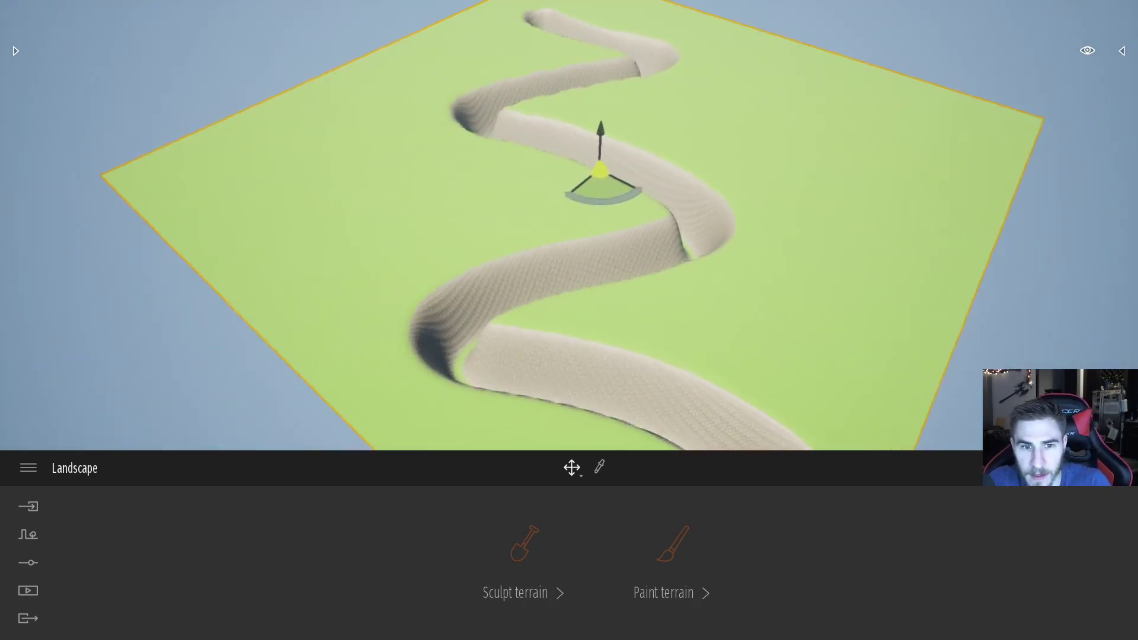
key("w")
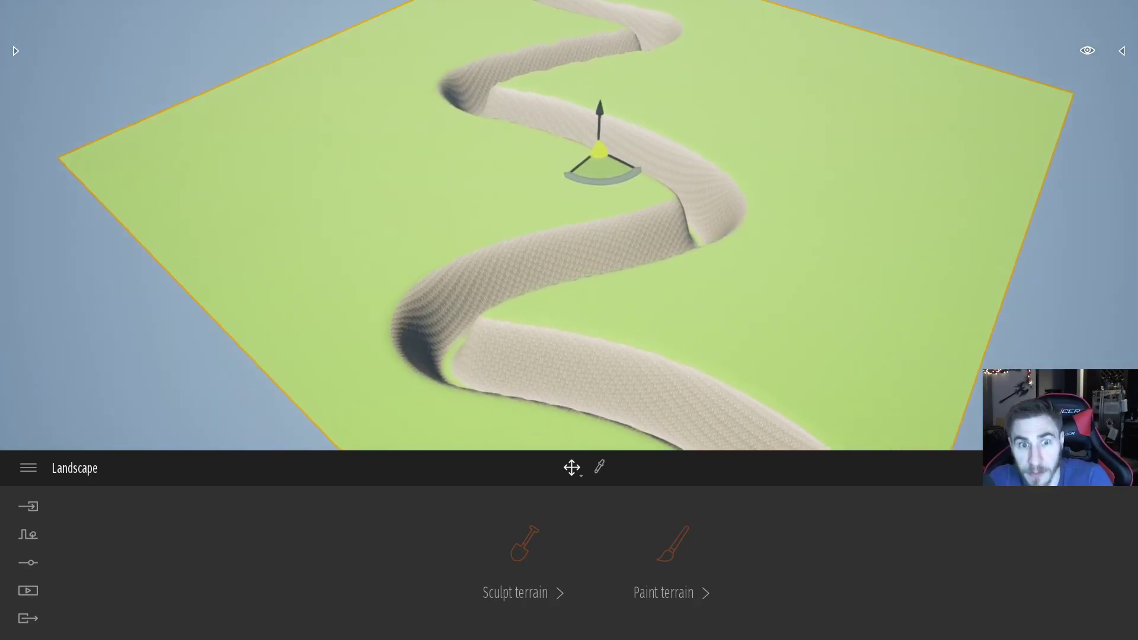
right_click_drag(630, 377, 671, 326)
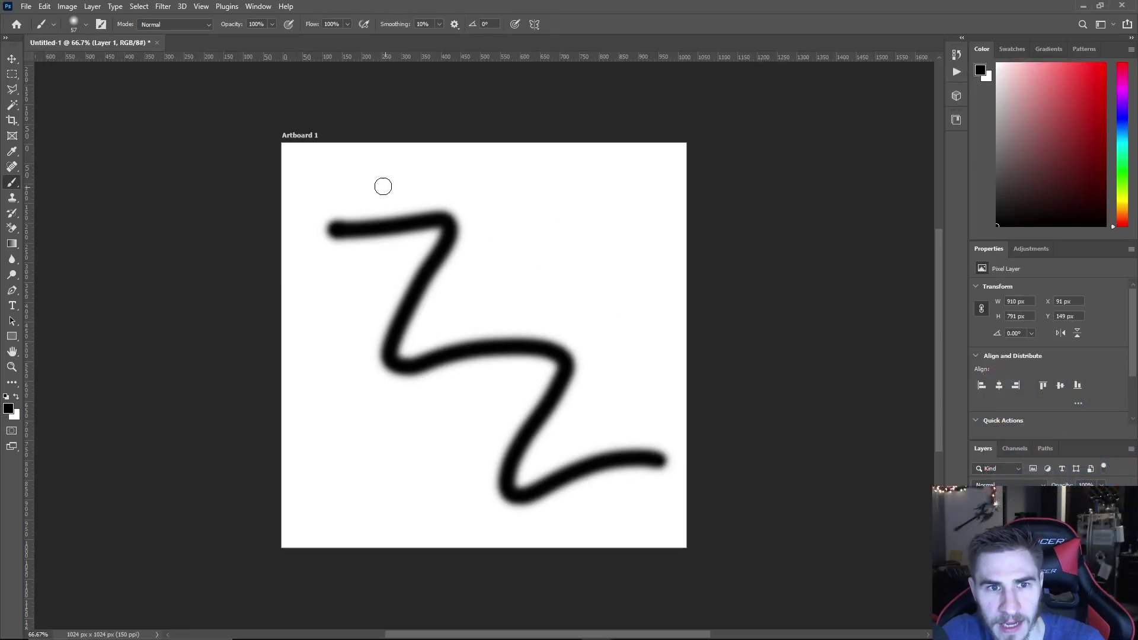
- In Photoshop, paint a soft black diagonal stroke through the zigzag and save the image as PNG, overwriting 1.png
left_click_drag(359, 175, 572, 462)
left_click_drag(607, 515, 622, 534)
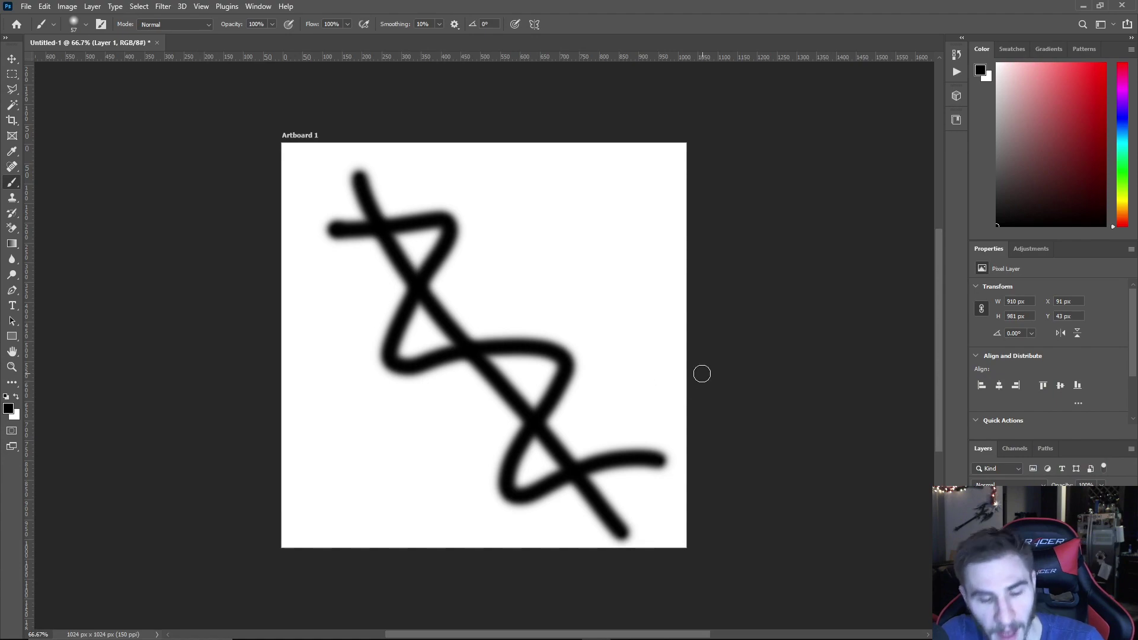
left_click(25, 6)
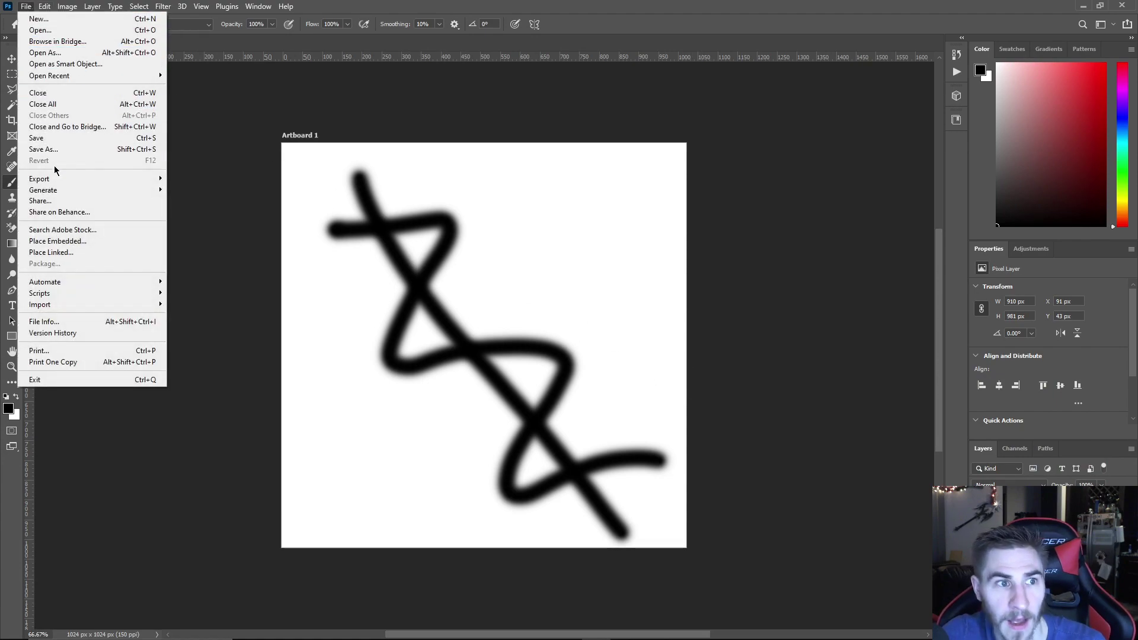
left_click(55, 149)
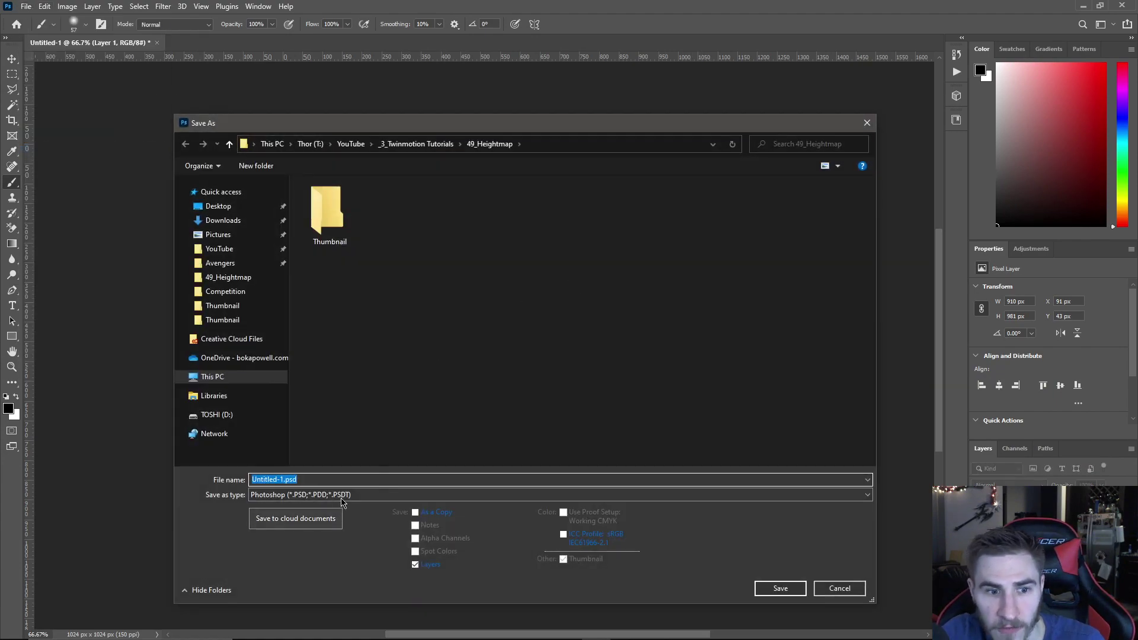
left_click(303, 495)
left_click(279, 447)
left_click(393, 212)
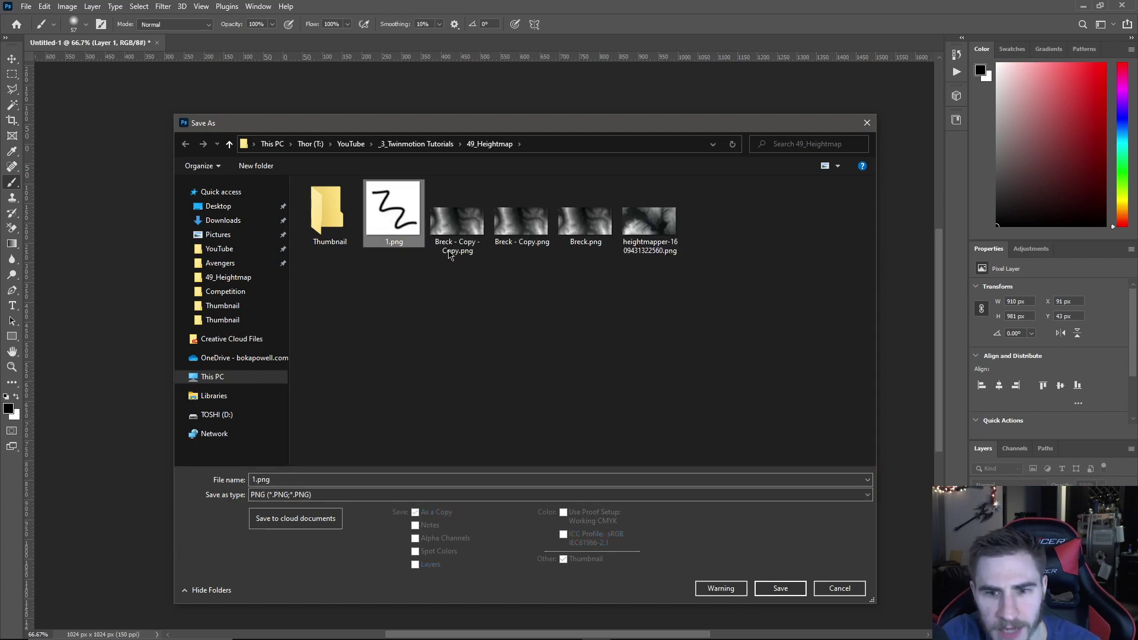
left_click(780, 587)
left_click(604, 327)
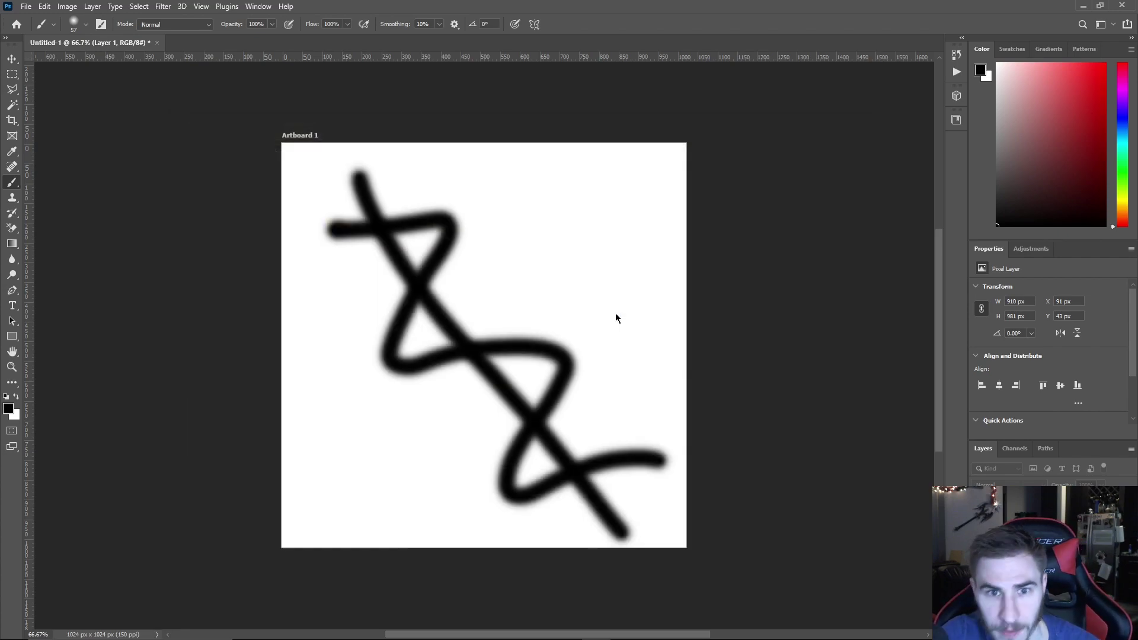
left_click(1086, 265)
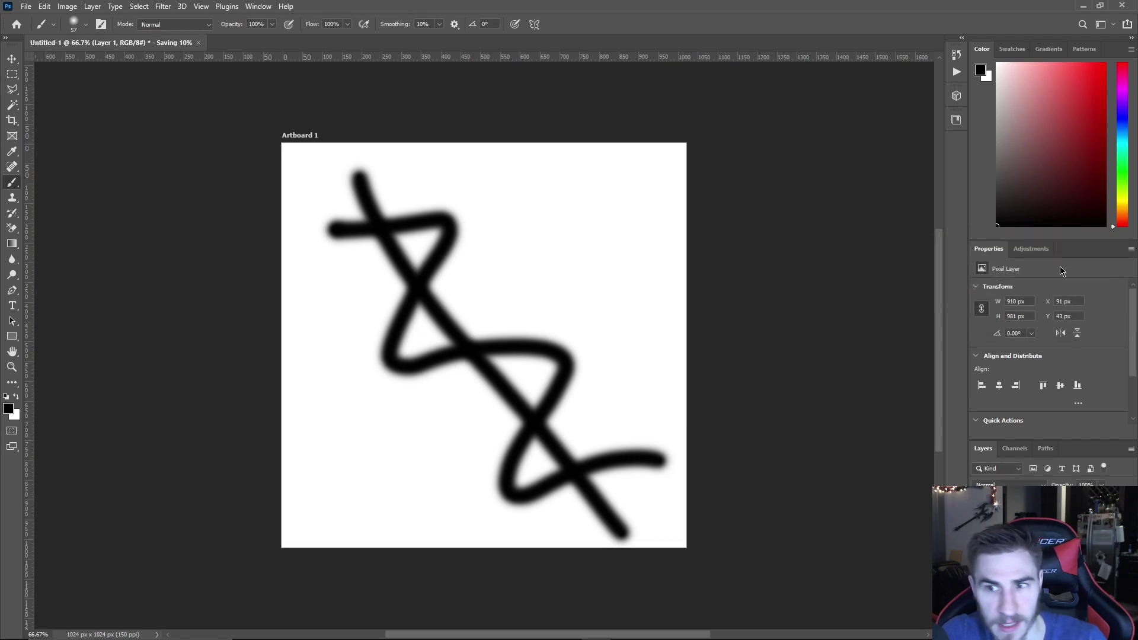
- Switch to Twinmotion and reload the imported heightmap 1 from its overwritten file
key("alt+Tab")
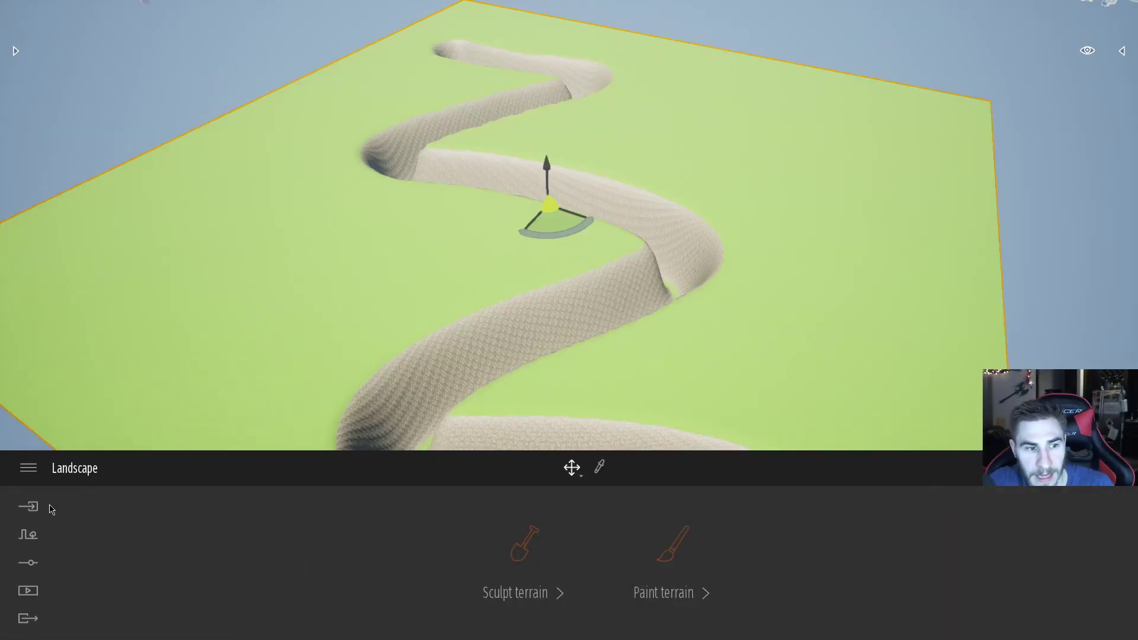
left_click(28, 506)
left_click(539, 496)
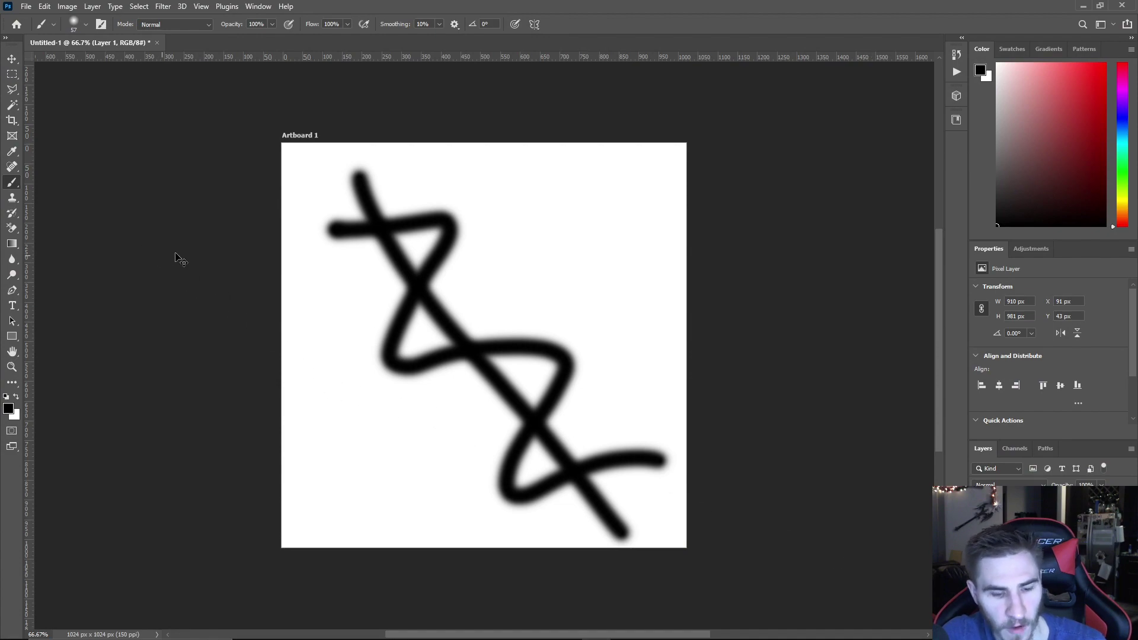
- Switch to Photoshop, undo the two painted strokes and fill the white layer with the Clouds render filter
key("ctrl+z")
key("ctrl+z")
left_click(201, 7)
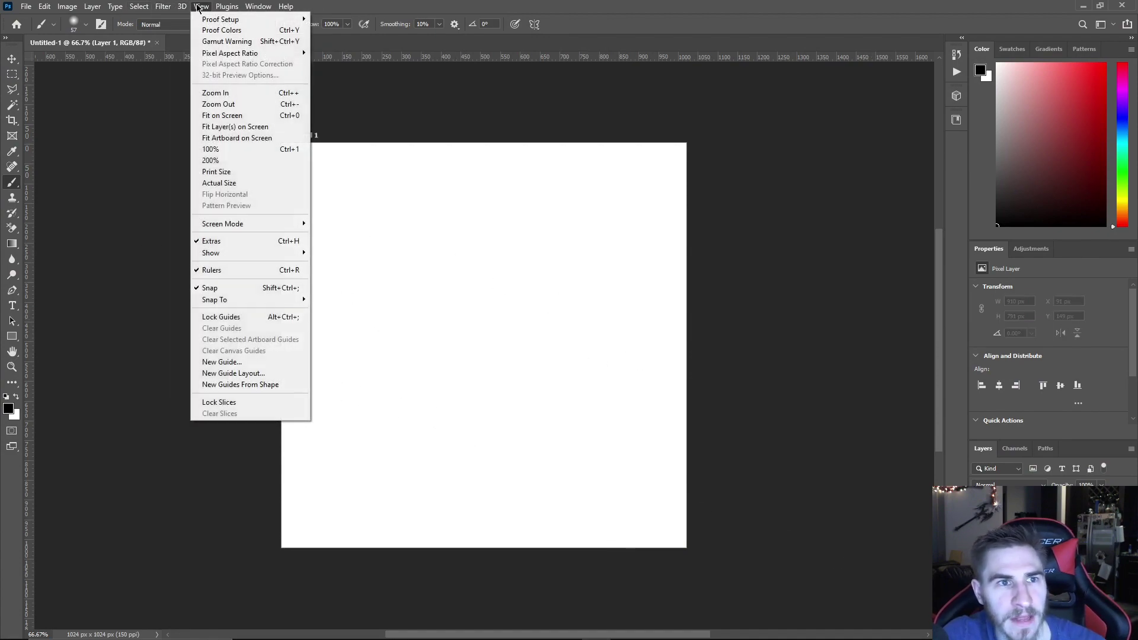
mouse_move(163, 6)
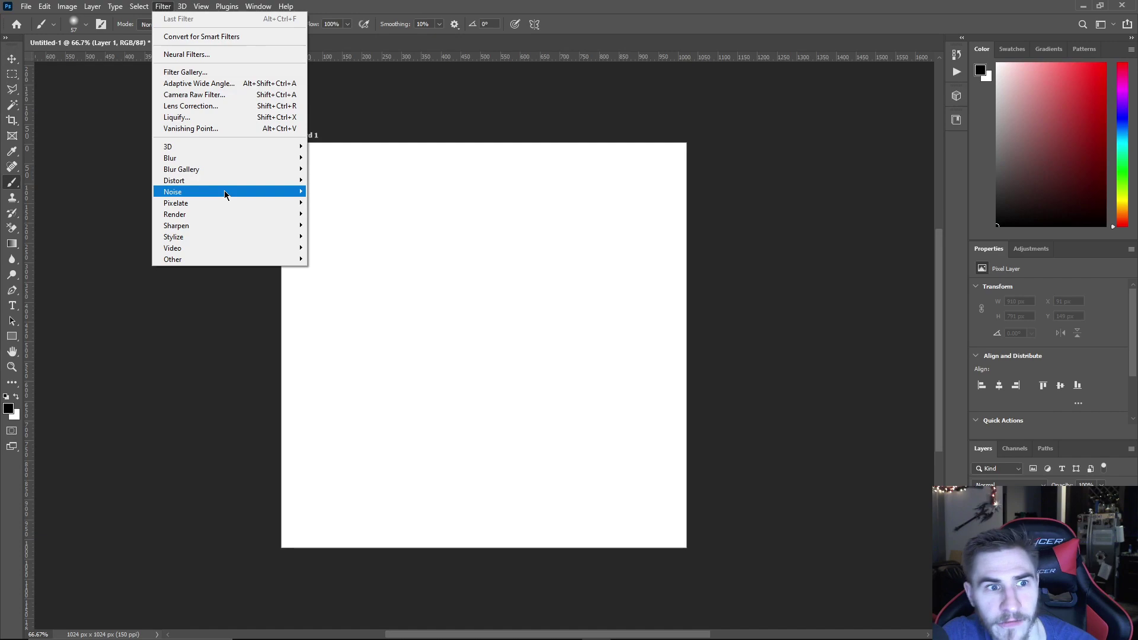
mouse_move(204, 215)
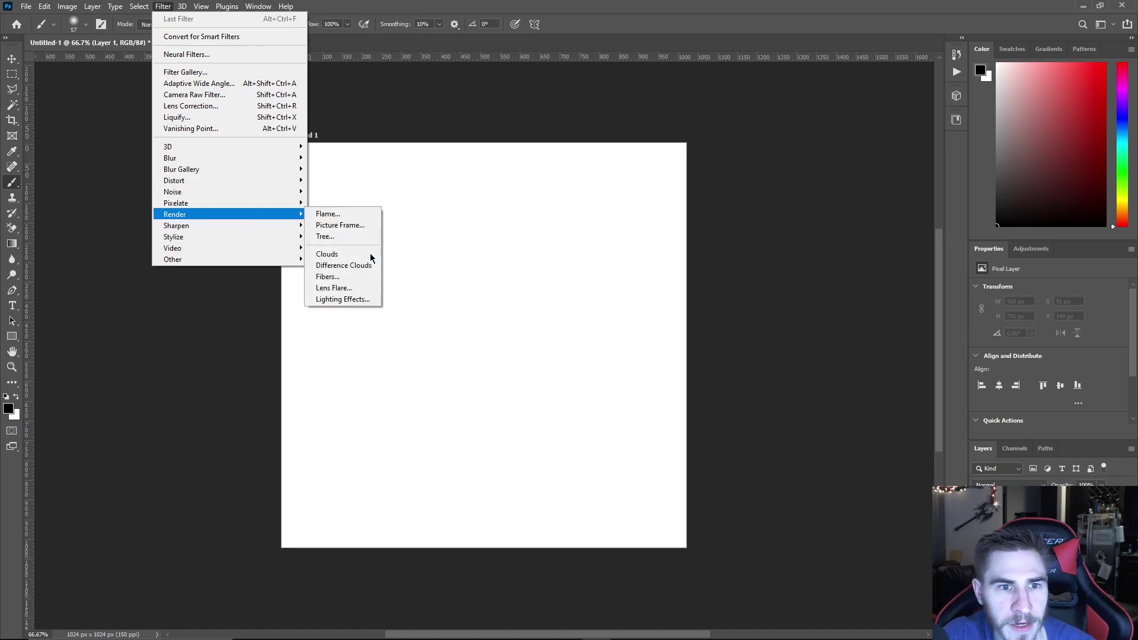
left_click(335, 255)
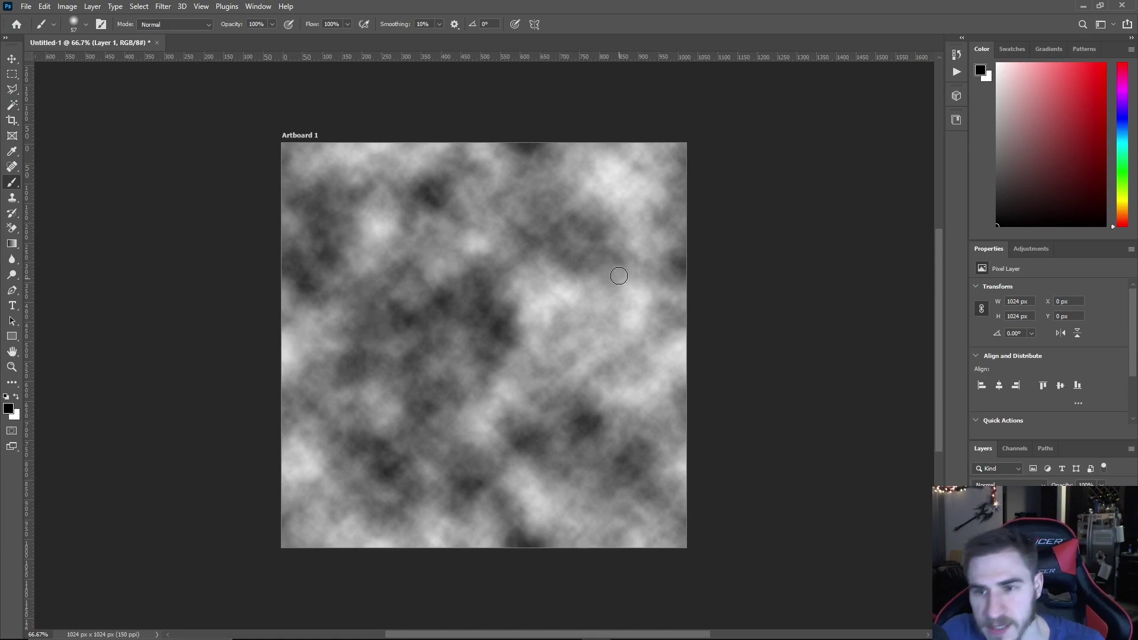
- Add a Curves adjustment over the clouds and shape it with points at input 89, output 63 and input 176, output 158
left_click(1036, 250)
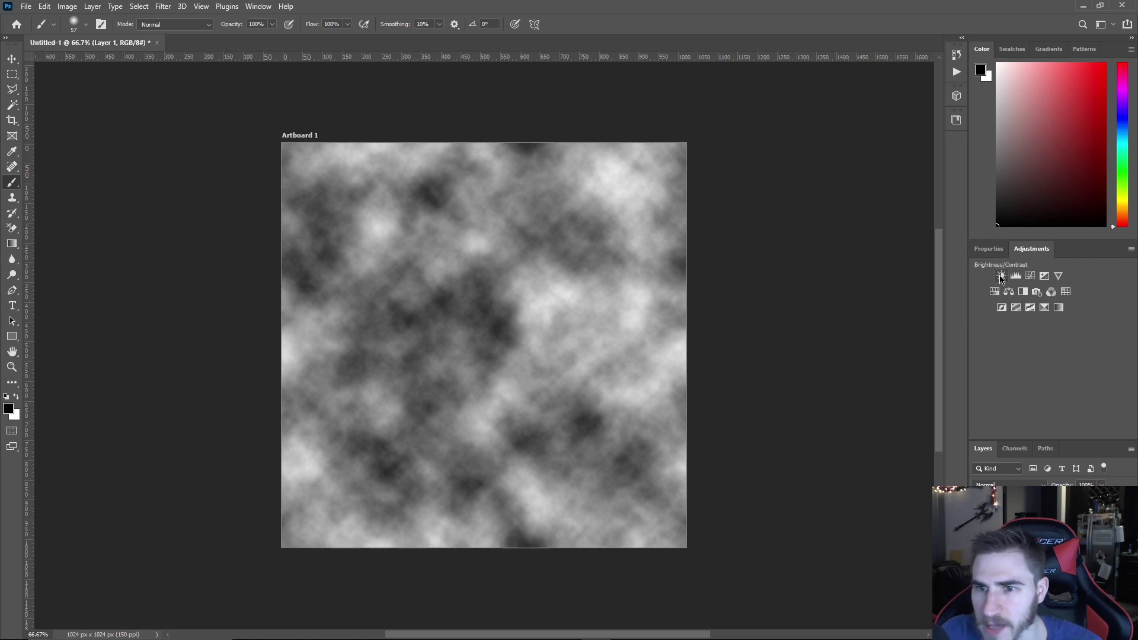
left_click(1030, 275)
scroll(1032, 347, "down", 2)
mouse_move(1024, 377)
left_mouse_down()
mouse_move(1019, 367)
mouse_move(1037, 380)
left_mouse_up()
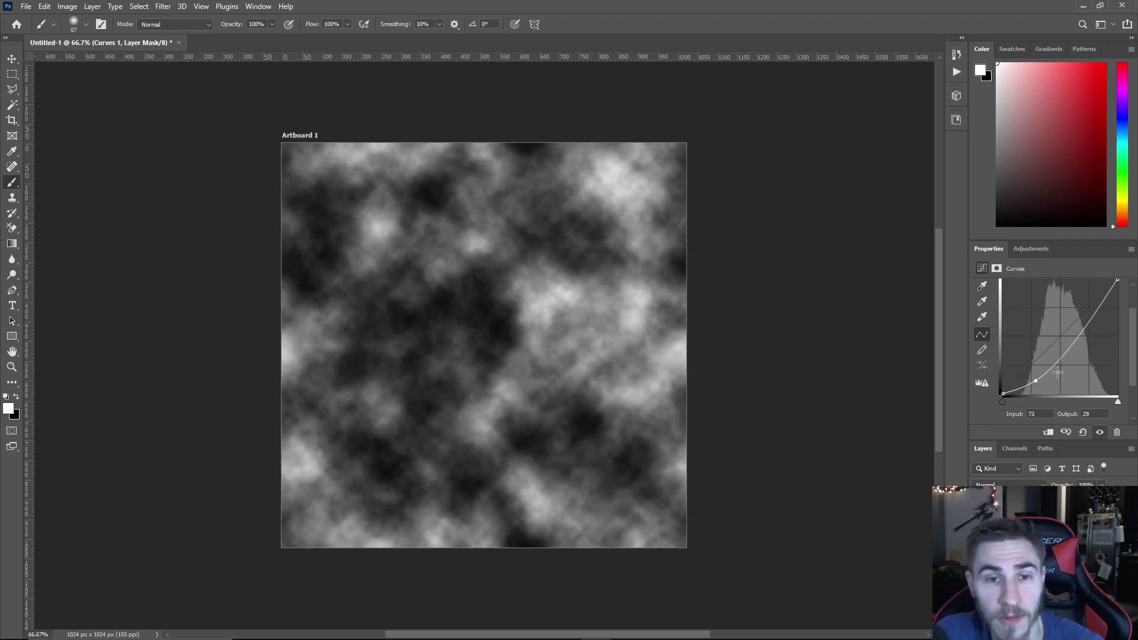
mouse_move(1032, 383)
left_mouse_down()
mouse_move(1044, 343)
mouse_move(1059, 353)
mouse_move(1099, 315)
mouse_move(1032, 375)
left_mouse_up()
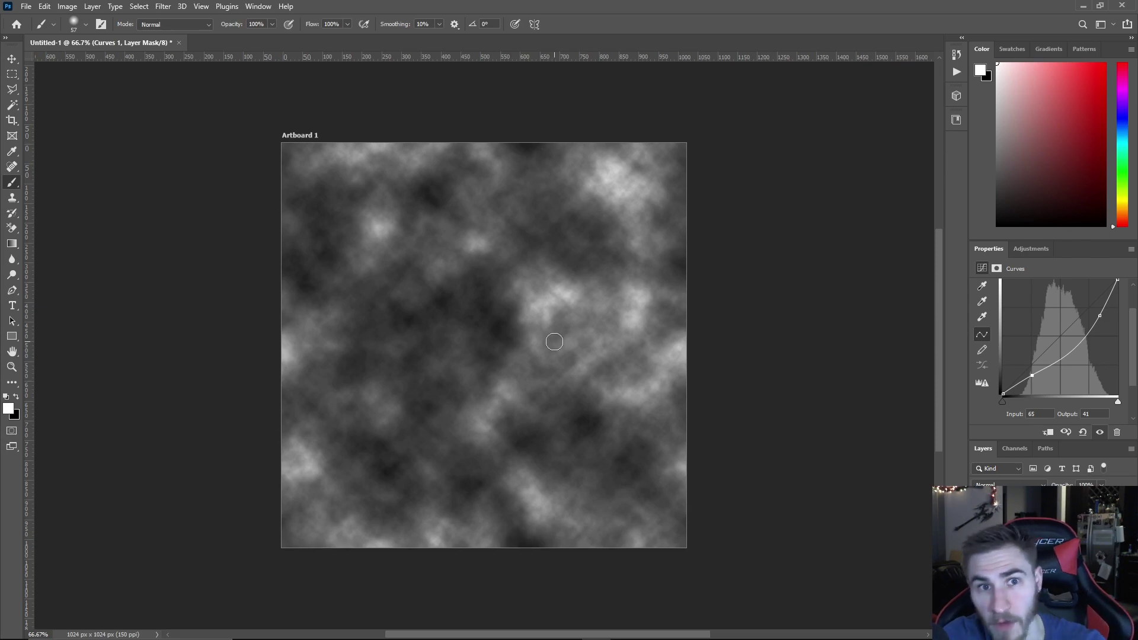
mouse_move(1047, 366)
left_mouse_down()
mouse_move(1046, 384)
mouse_move(1057, 360)
left_mouse_up()
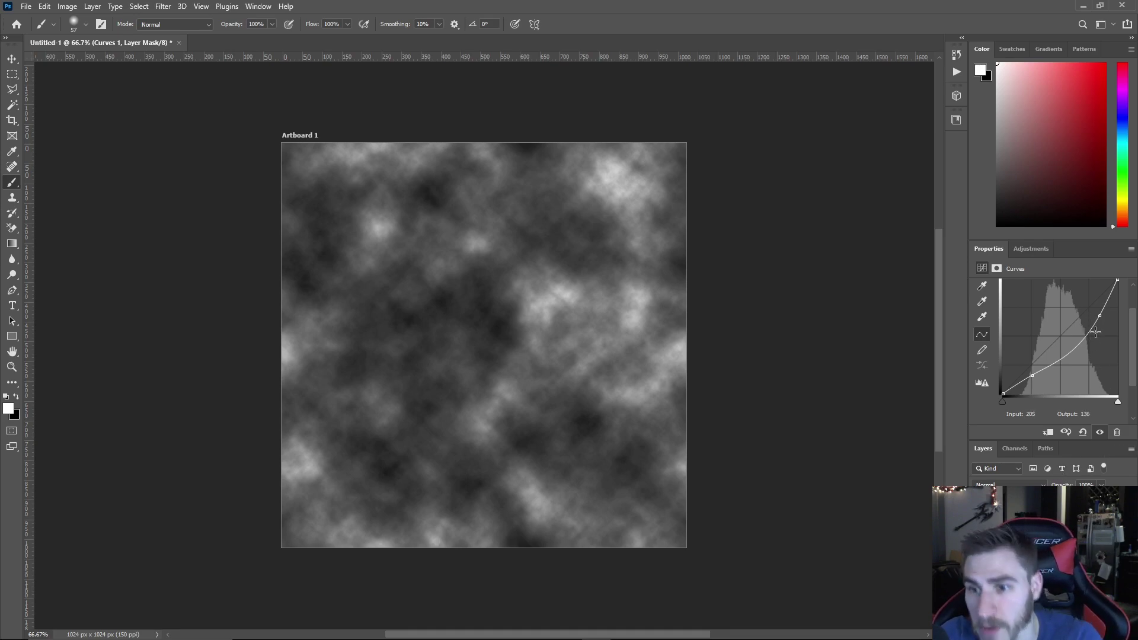
mouse_move(1100, 316)
left_mouse_down()
mouse_move(1078, 299)
mouse_move(1070, 316)
mouse_move(1084, 321)
left_mouse_up()
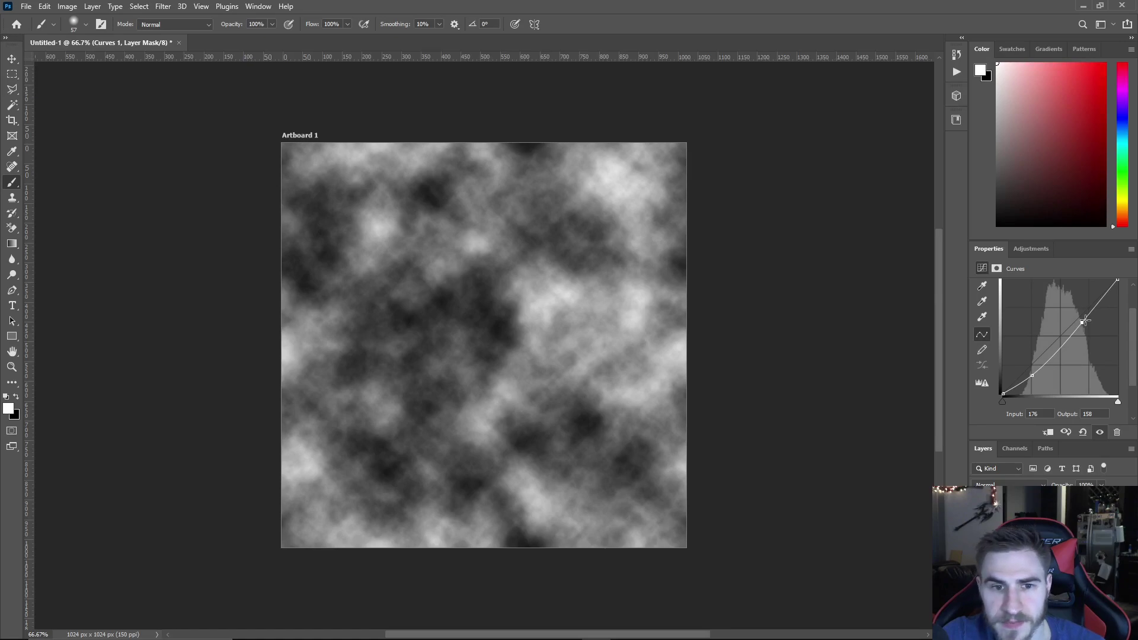
left_click_drag(1033, 375, 1044, 366)
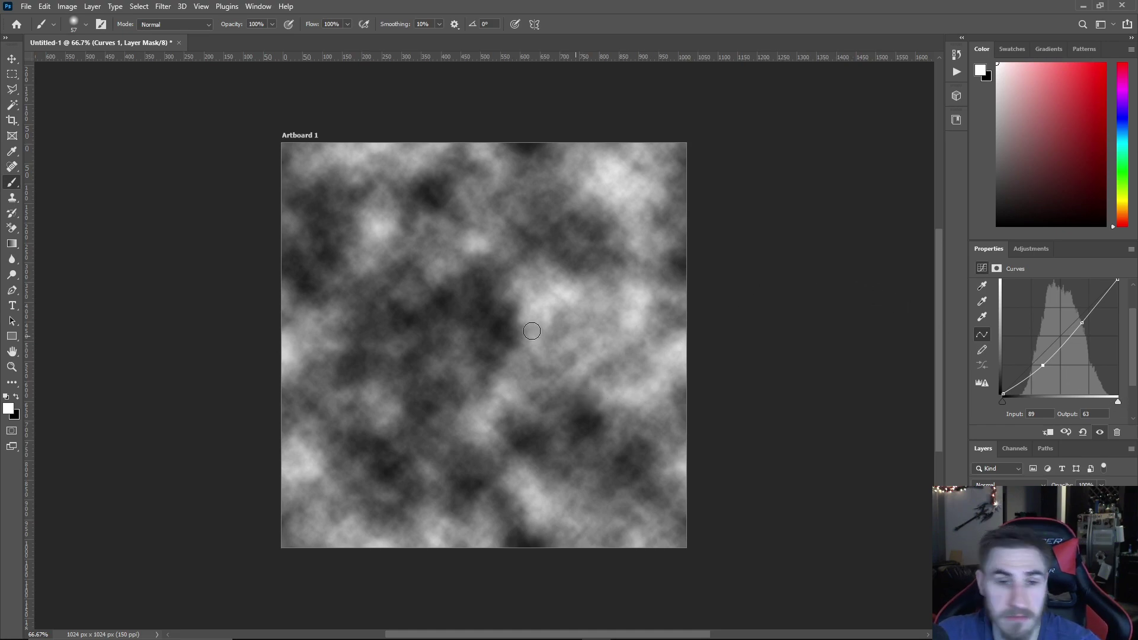
- Save the clouds image as PNG in the 49_Heightmap folder, overwriting 1.png
left_click(26, 7)
left_click(61, 149)
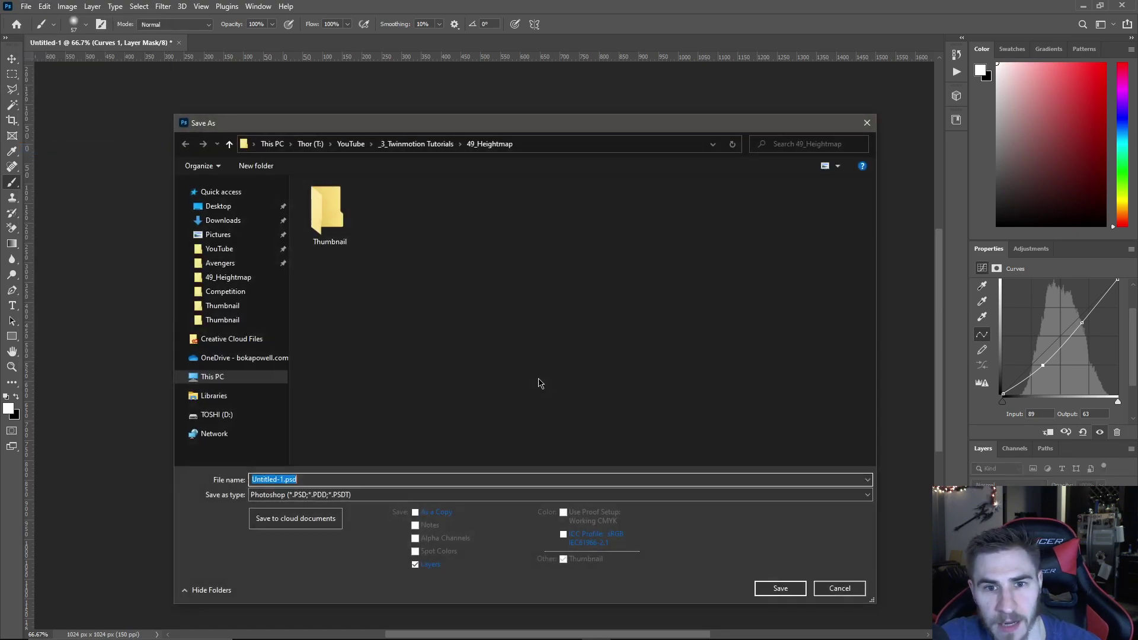
left_click(472, 498)
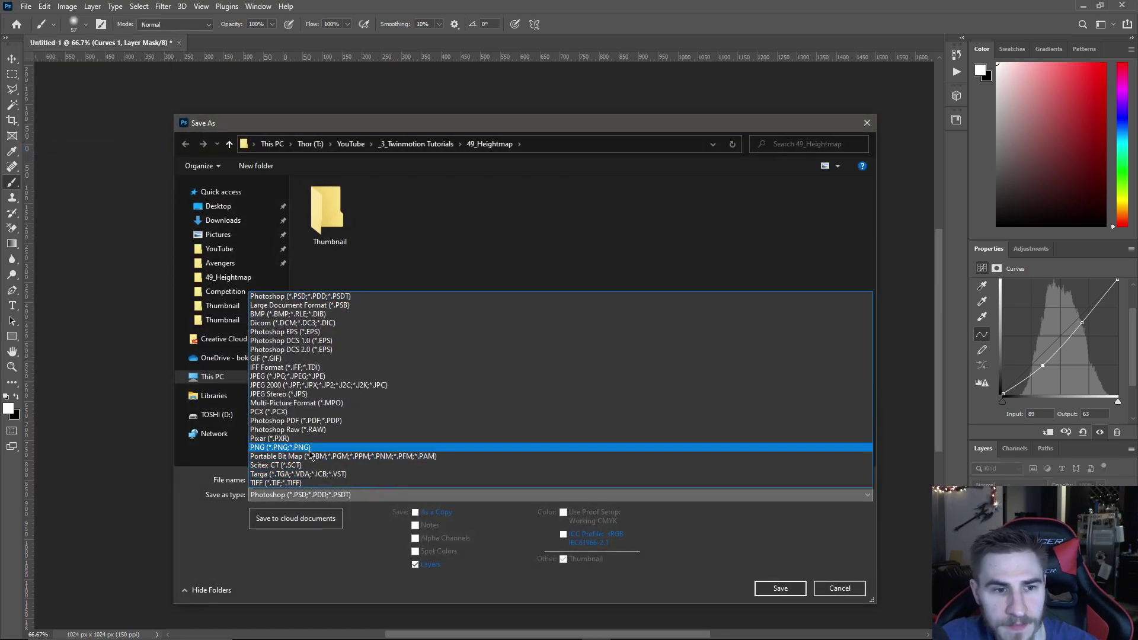
left_click(307, 448)
left_click(378, 223)
double_click(377, 221)
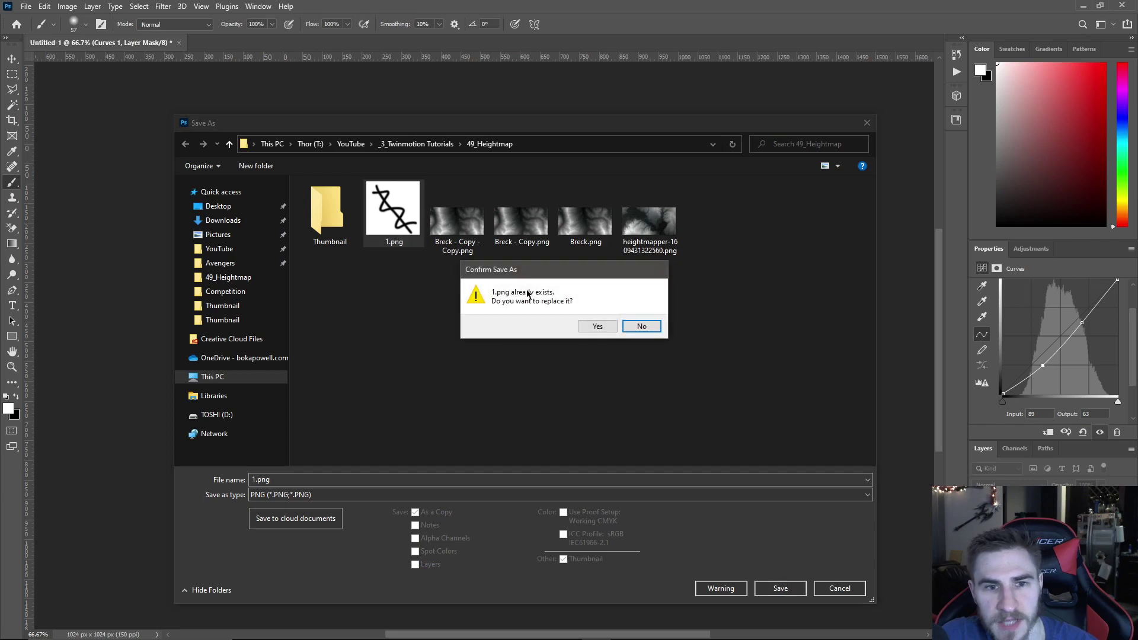
left_click(595, 327)
left_click(1086, 265)
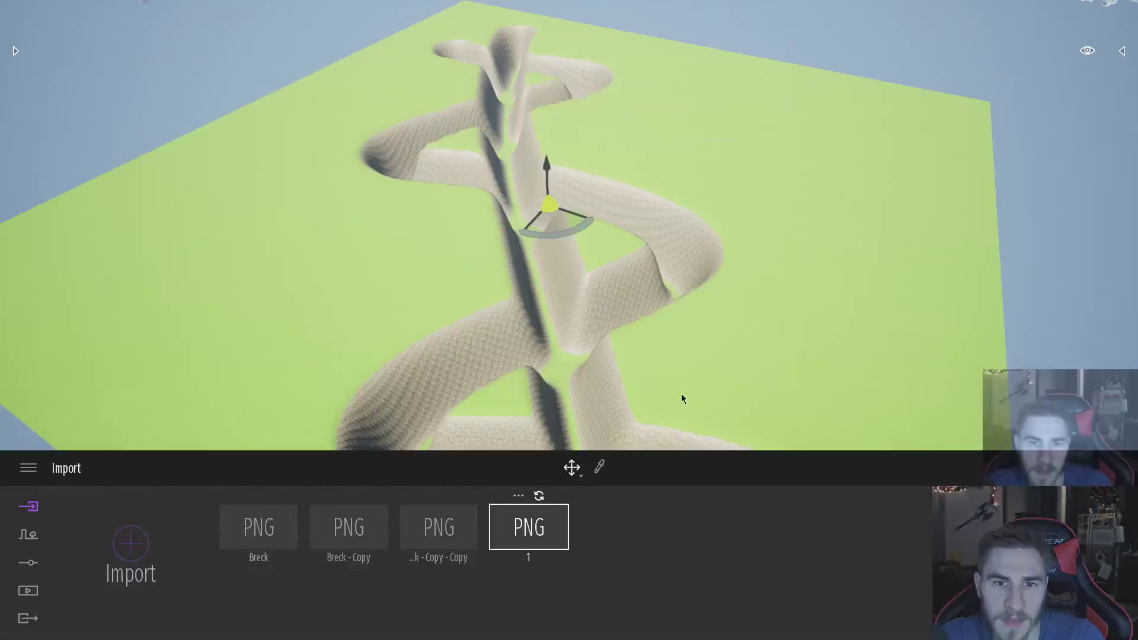
- Switch to Twinmotion, reload the imported heightmap 1 from its overwritten file and inspect the rebuilt terrain's surface
left_click(538, 497)
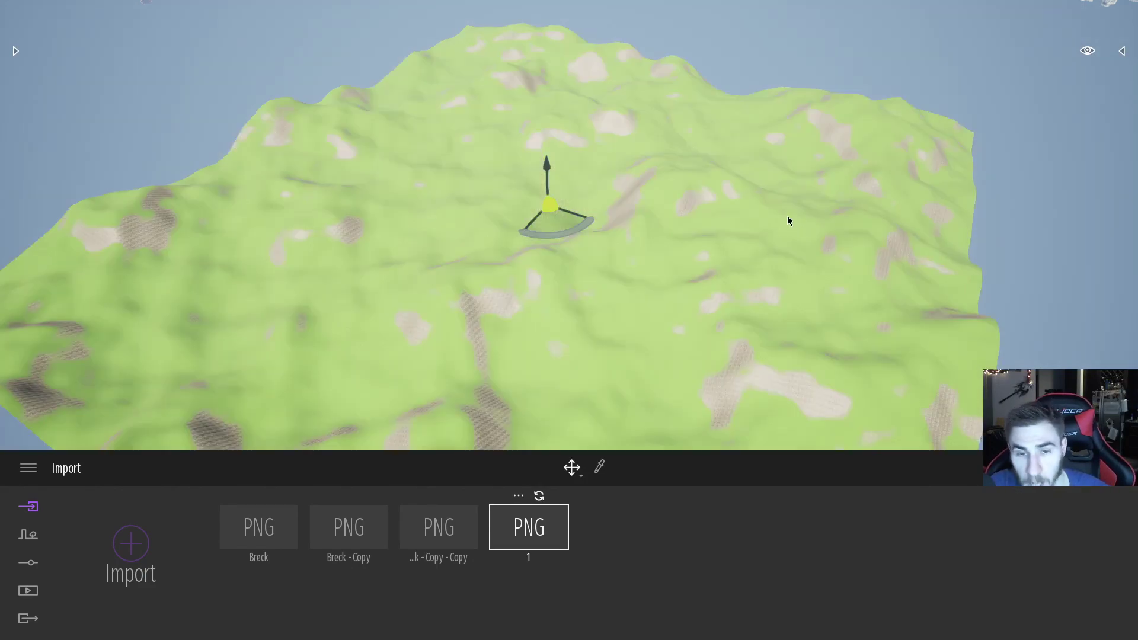
right_click_drag(590, 235, 646, 297)
key("w")
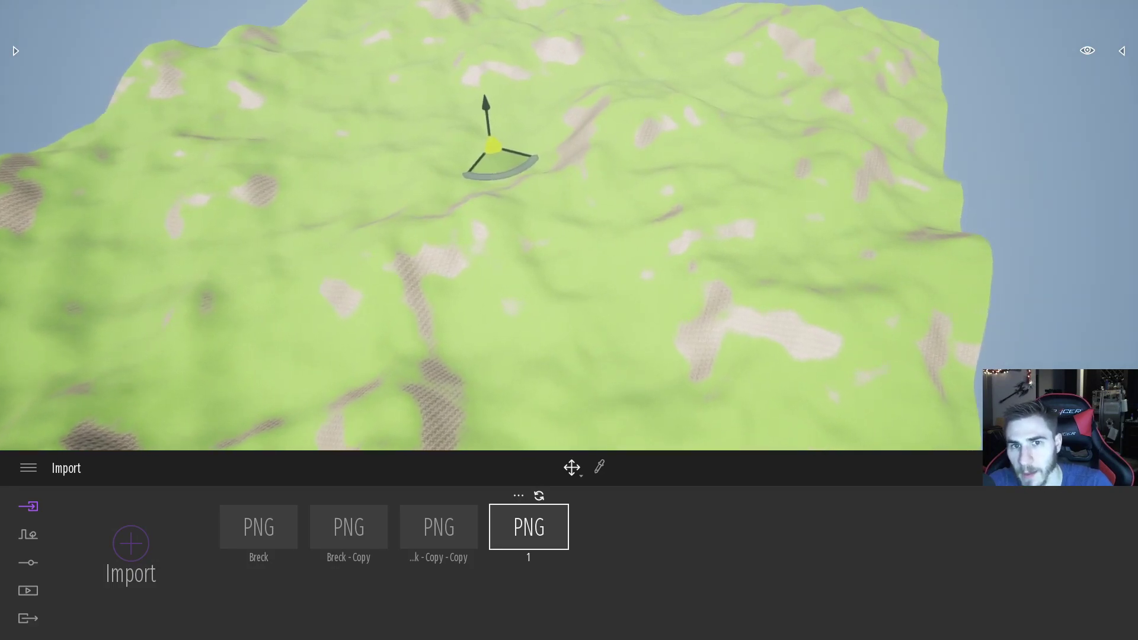
key("w")
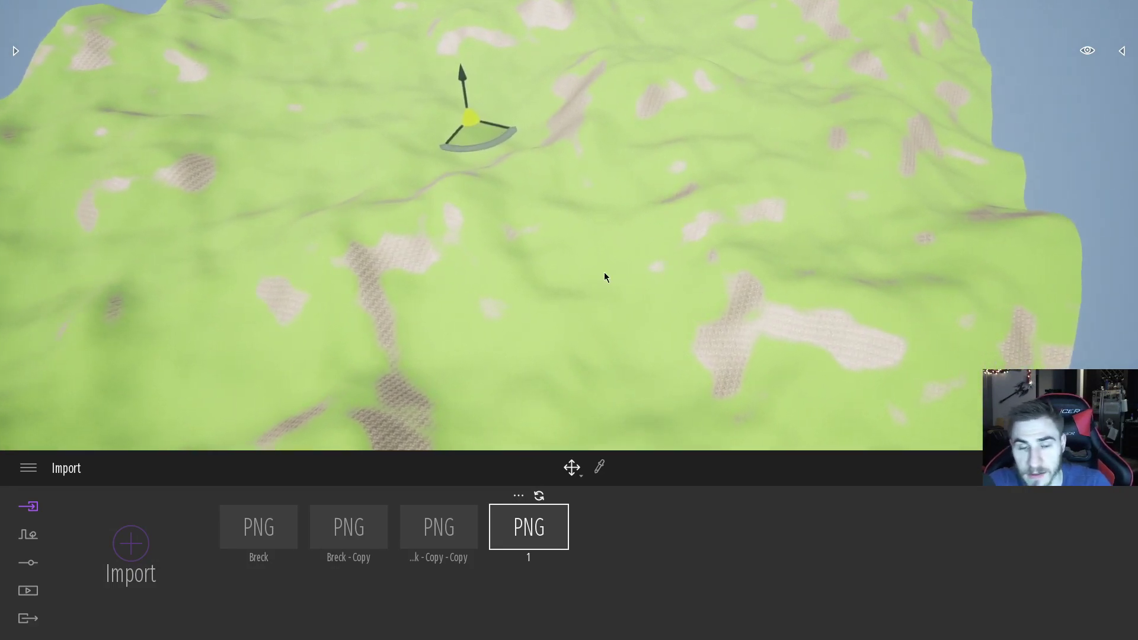
right_click_drag(607, 274, 563, 252)
key("w")
key("w")
key("w")
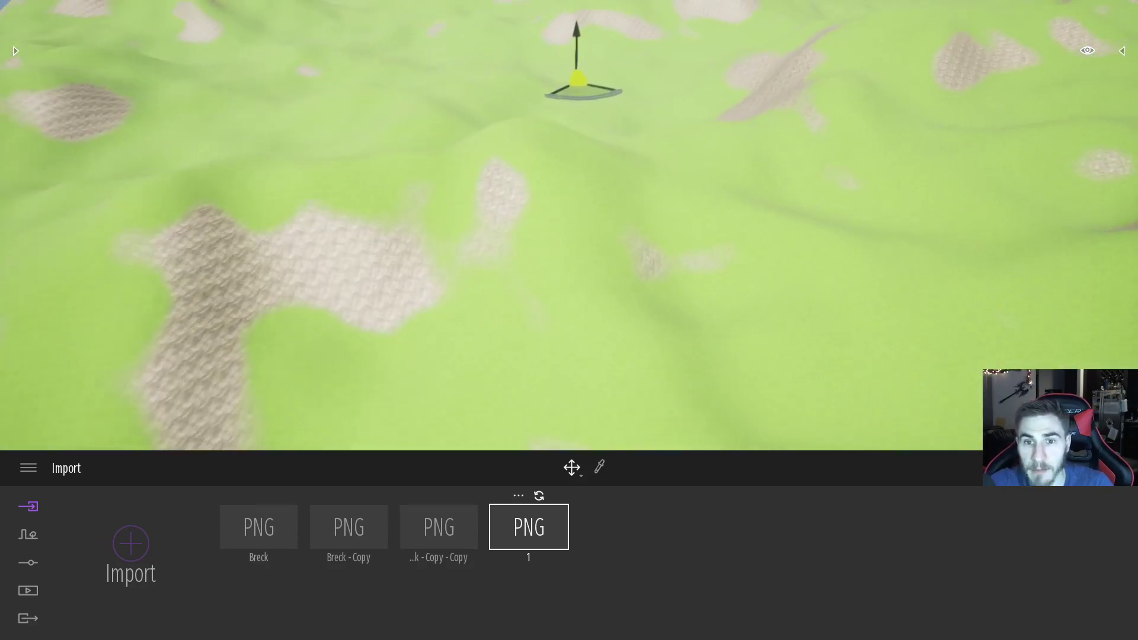
- Open the view settings and examine the cloud-based hills from near ground level
left_click(1089, 50)
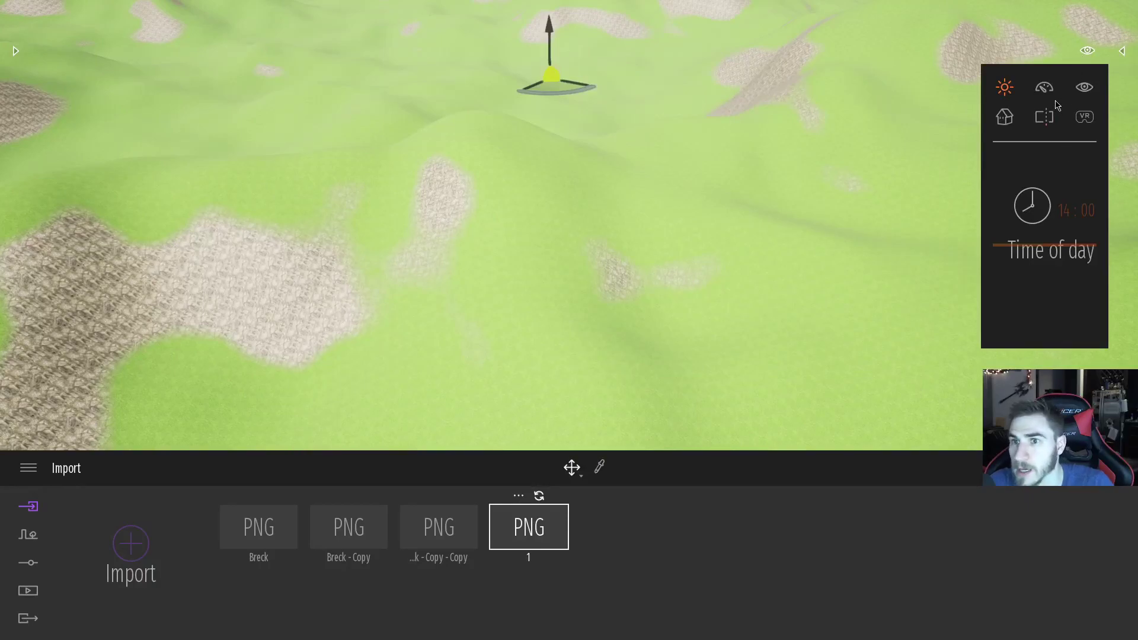
left_click(1083, 93)
left_click(1044, 235)
right_click_drag(883, 304, 1061, 234)
right_click_drag(332, 386, 36, 384)
key("w")
right_click_drag(468, 201, 531, 184)
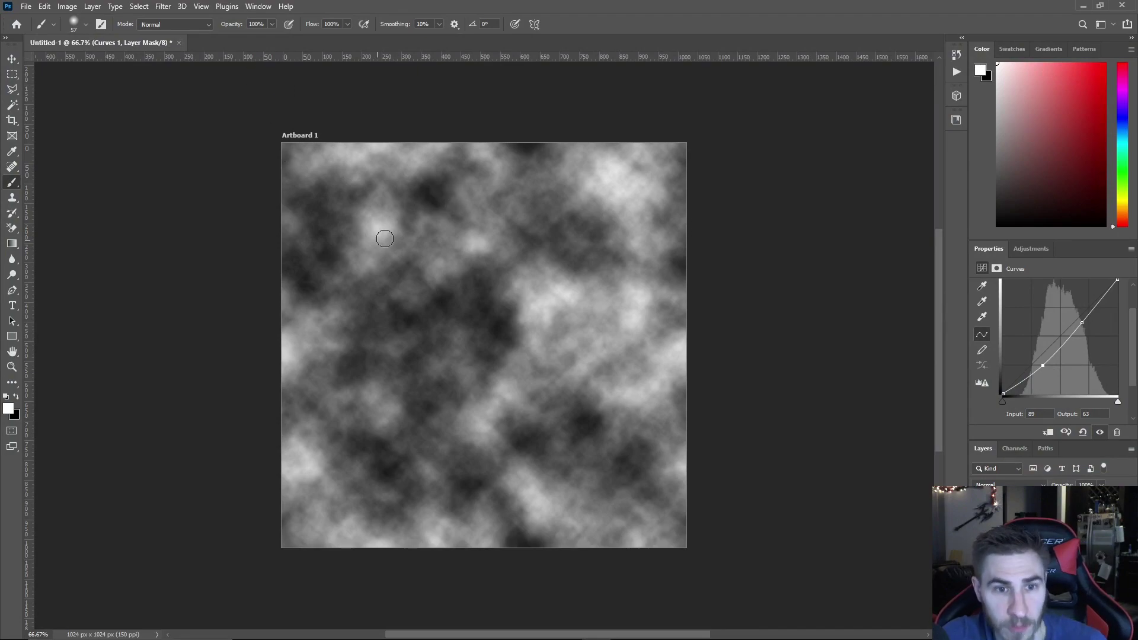
- In Photoshop, pick the Smudge tool and reshape the Curves adjustment with points at input 206, output 173 and input 84, output 45
left_click(12, 199)
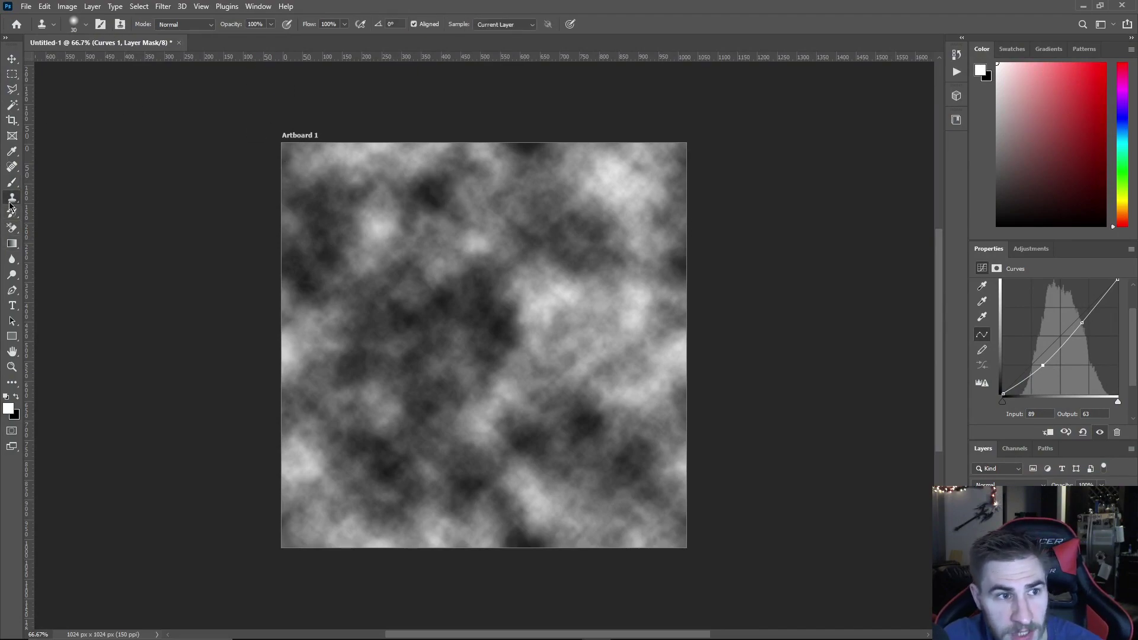
left_click(12, 183)
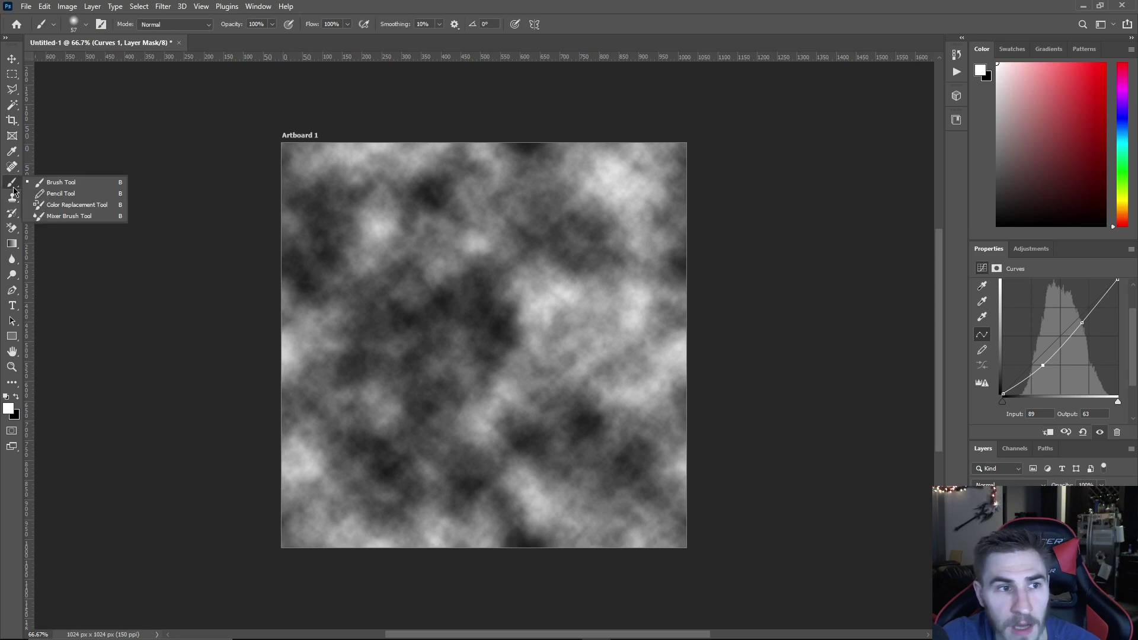
left_click(12, 167)
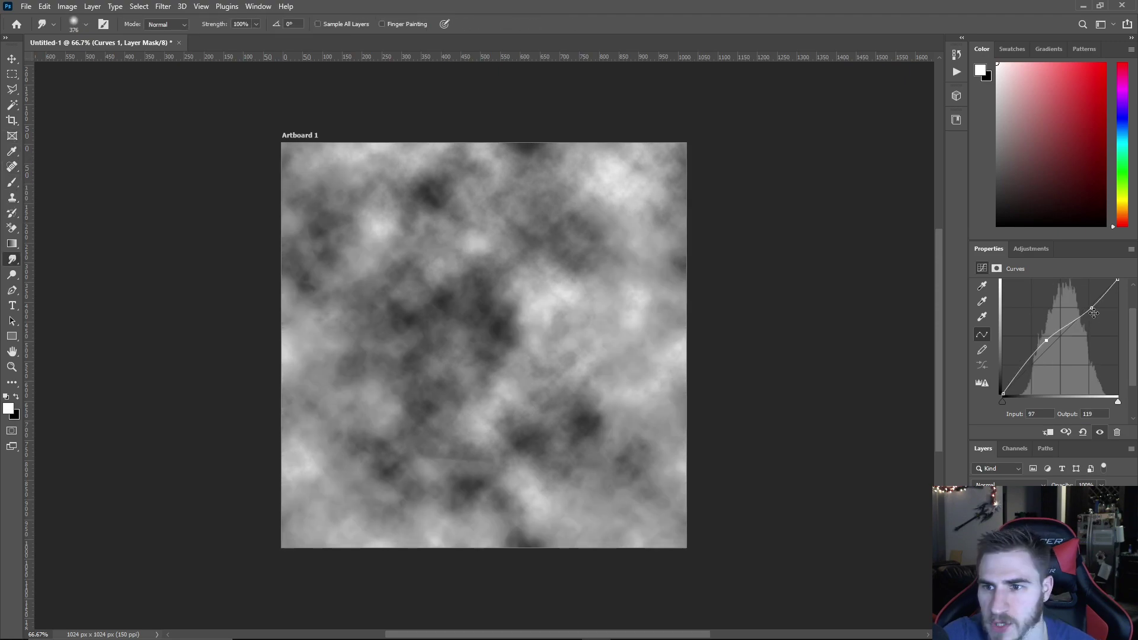
left_click_drag(1093, 314, 1097, 322)
mouse_move(449, 450)
left_mouse_down()
mouse_move(608, 328)
mouse_move(602, 211)
left_mouse_up()
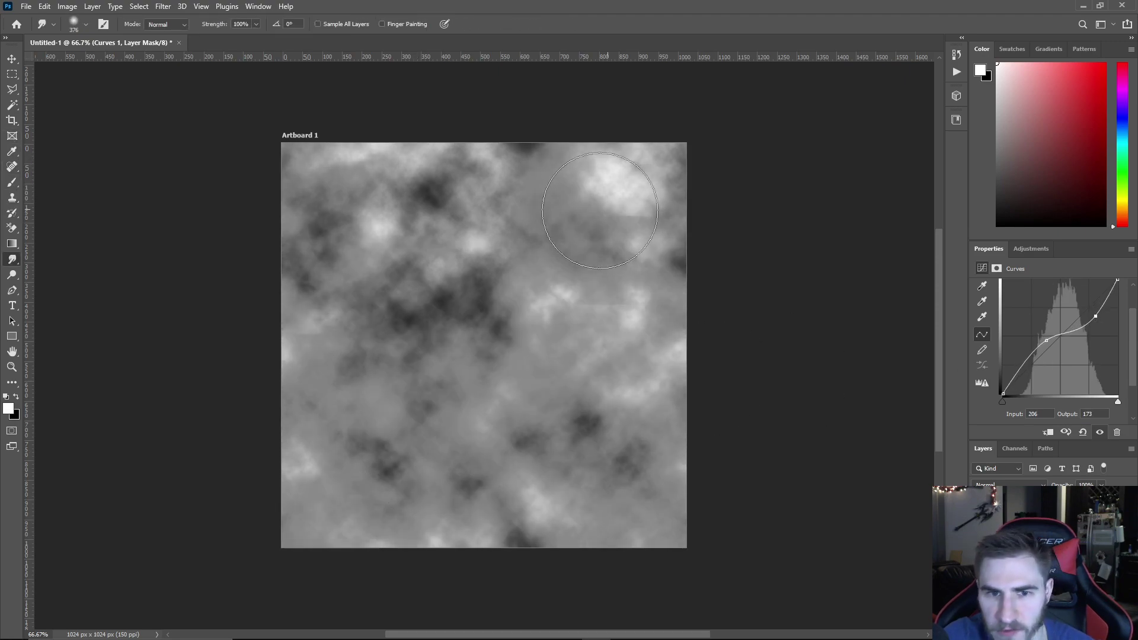
mouse_move(1060, 336)
left_mouse_down()
mouse_move(1066, 350)
mouse_move(1040, 374)
left_mouse_up()
left_click(1046, 343)
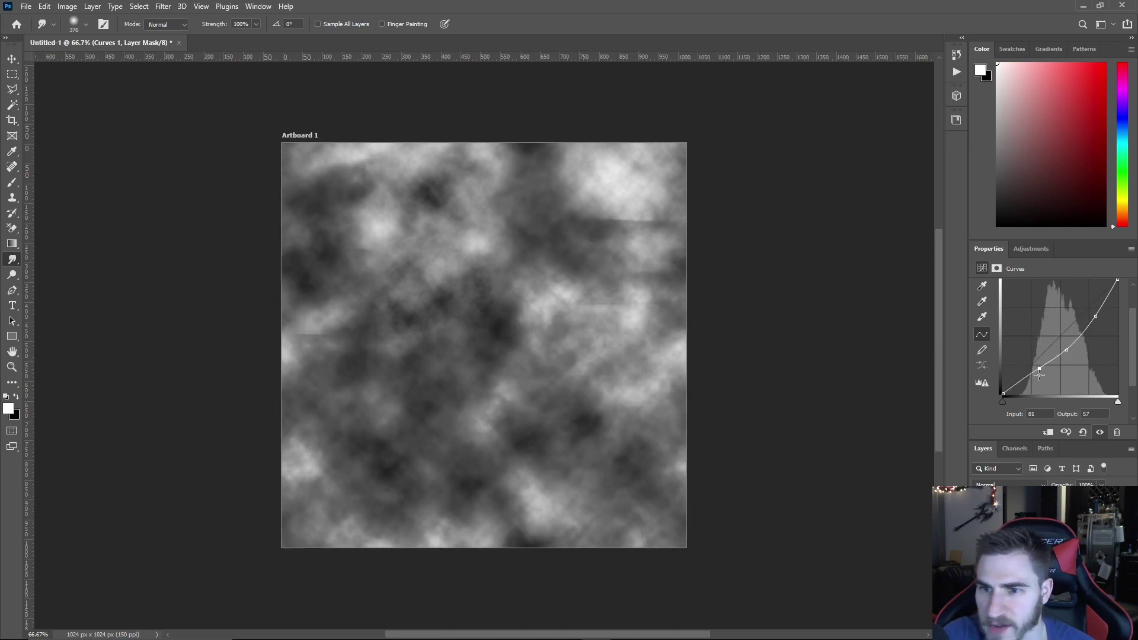
mouse_move(432, 444)
left_mouse_down()
mouse_move(476, 273)
mouse_move(585, 317)
mouse_move(605, 385)
left_mouse_up()
- Save the readjusted clouds image as PNG over 1.png with the large file size option
left_click(26, 6)
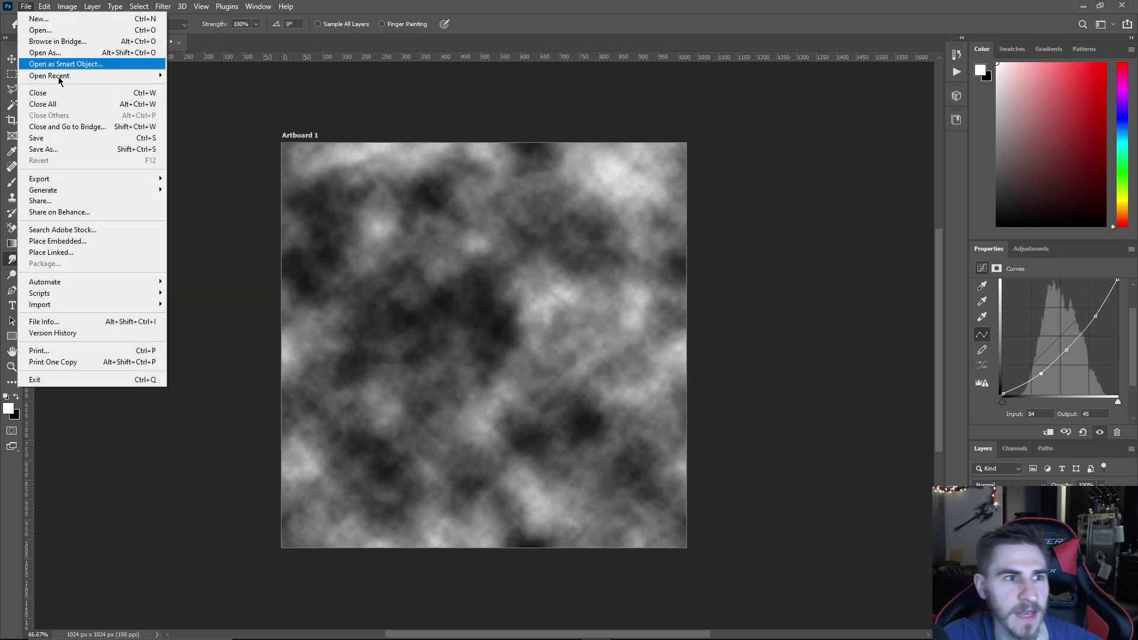
left_click(54, 148)
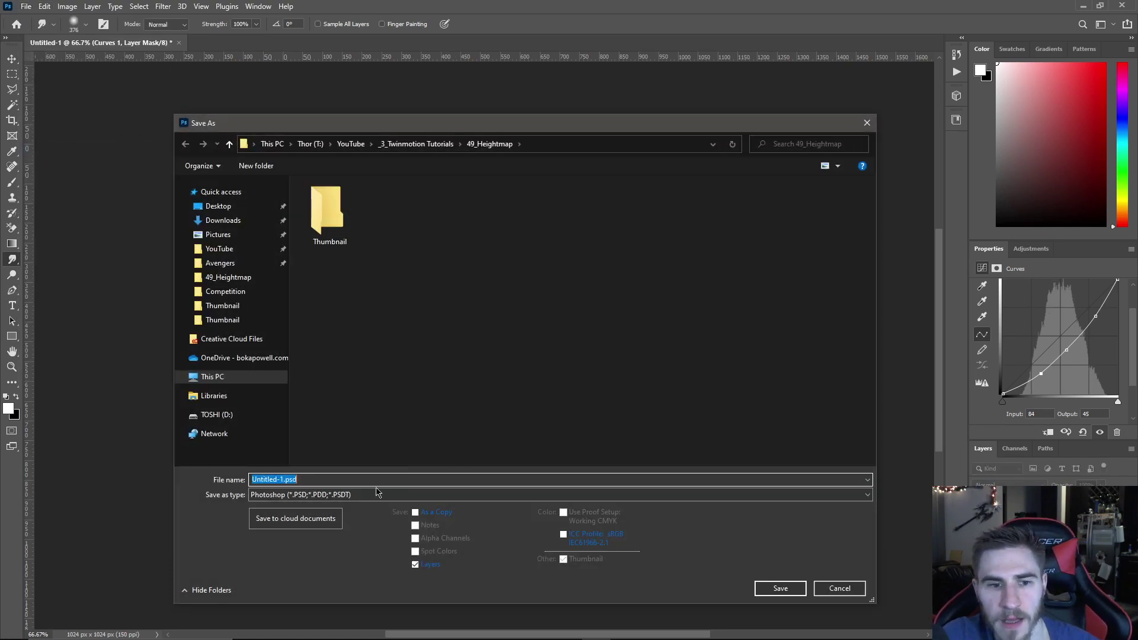
left_click(376, 494)
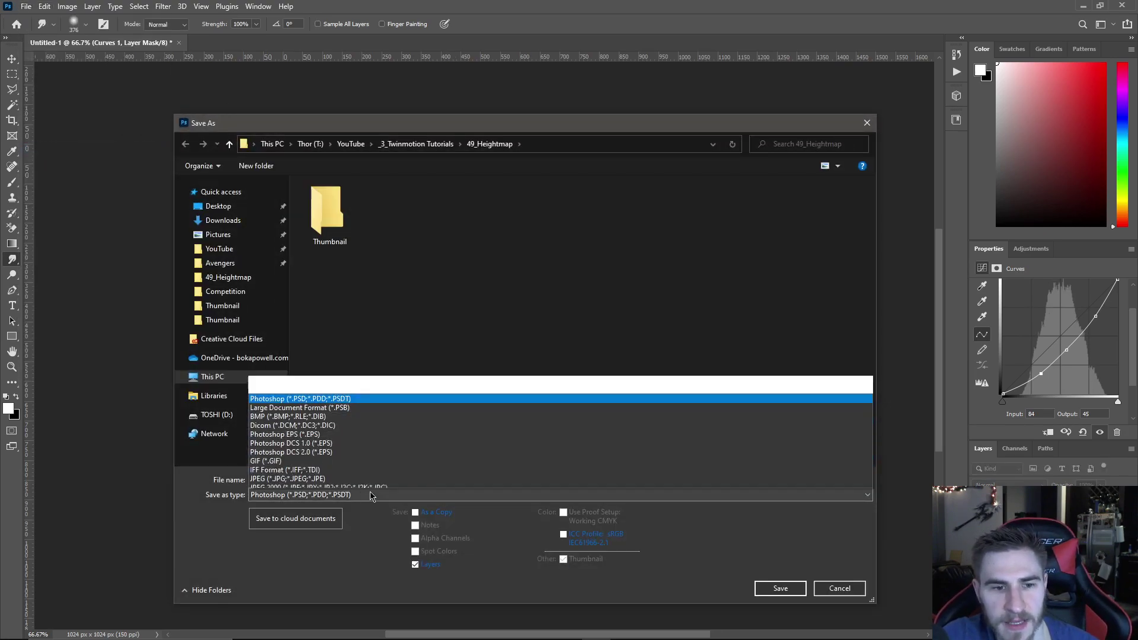
left_click(280, 447)
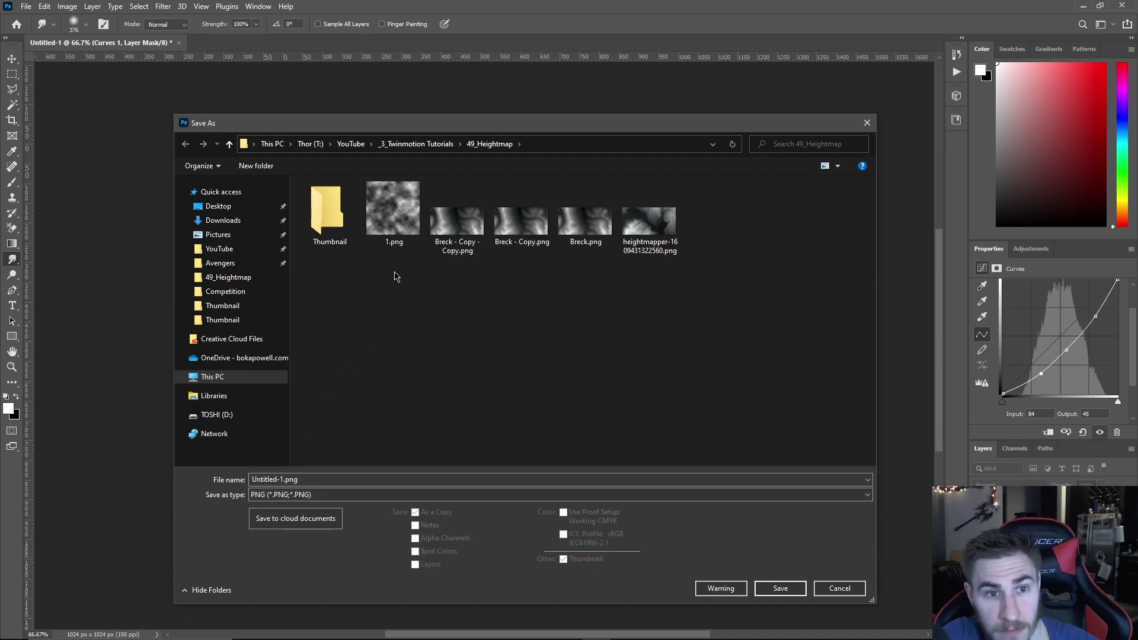
left_click(394, 208)
key("Return")
left_click(595, 326)
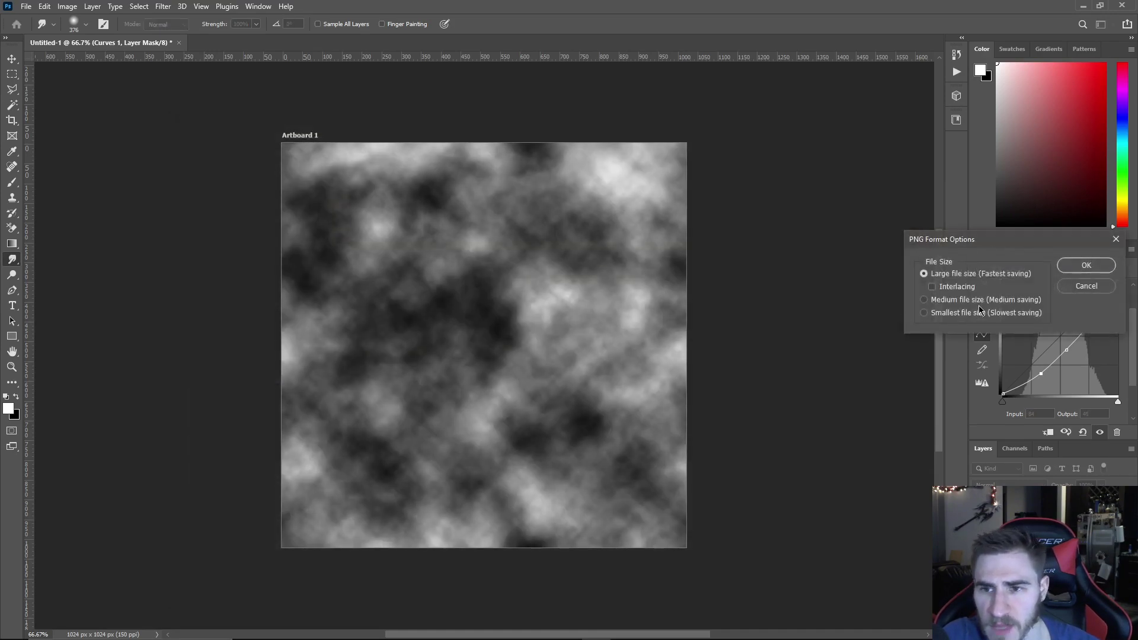
left_click(1087, 264)
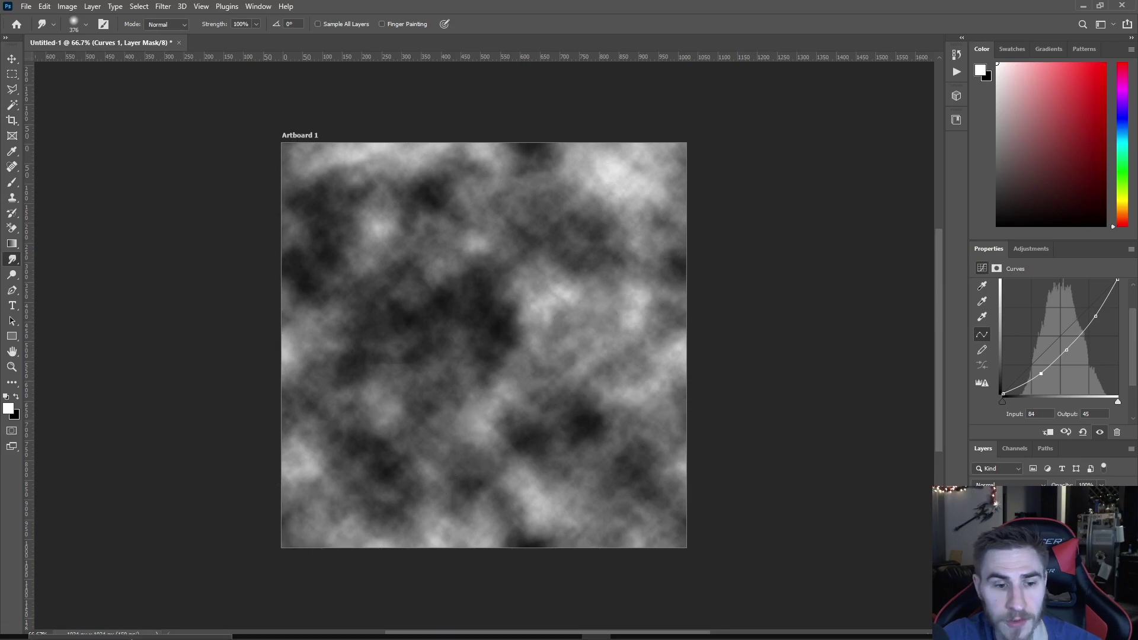
- Switch to Twinmotion and hide the existing landscape 1 in the scene graph
key("alt+Tab")
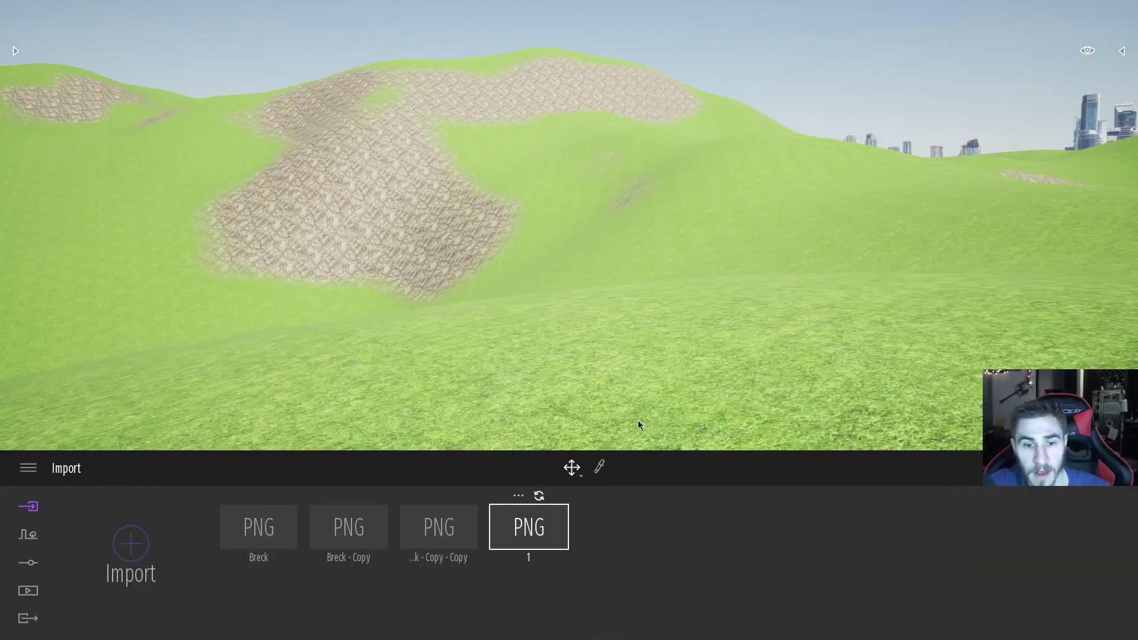
left_click(519, 496)
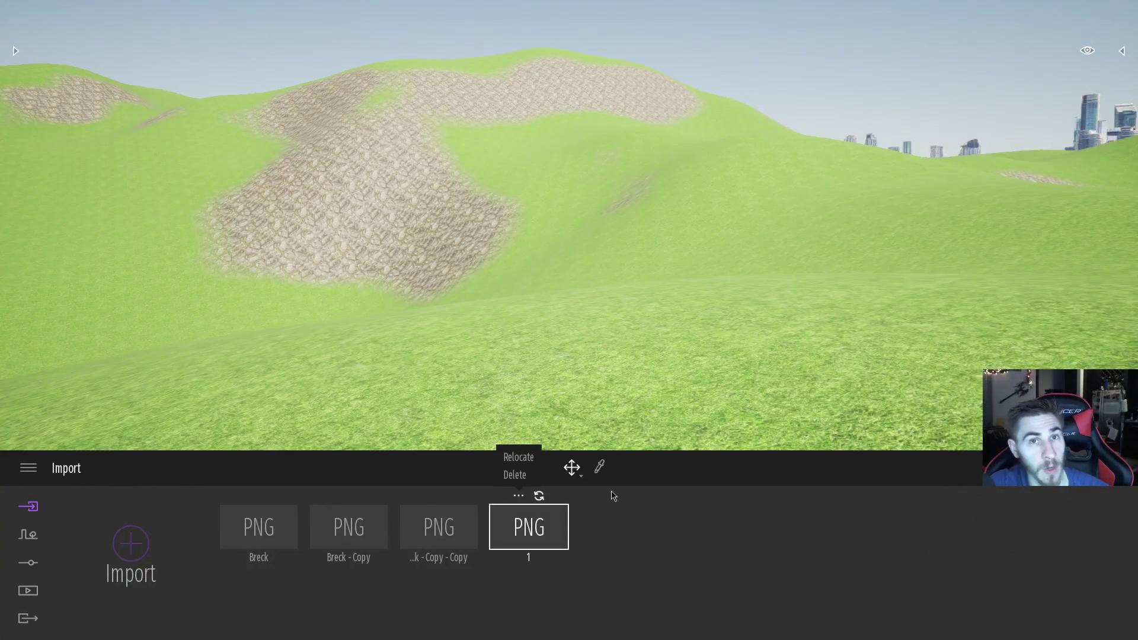
left_click(649, 515)
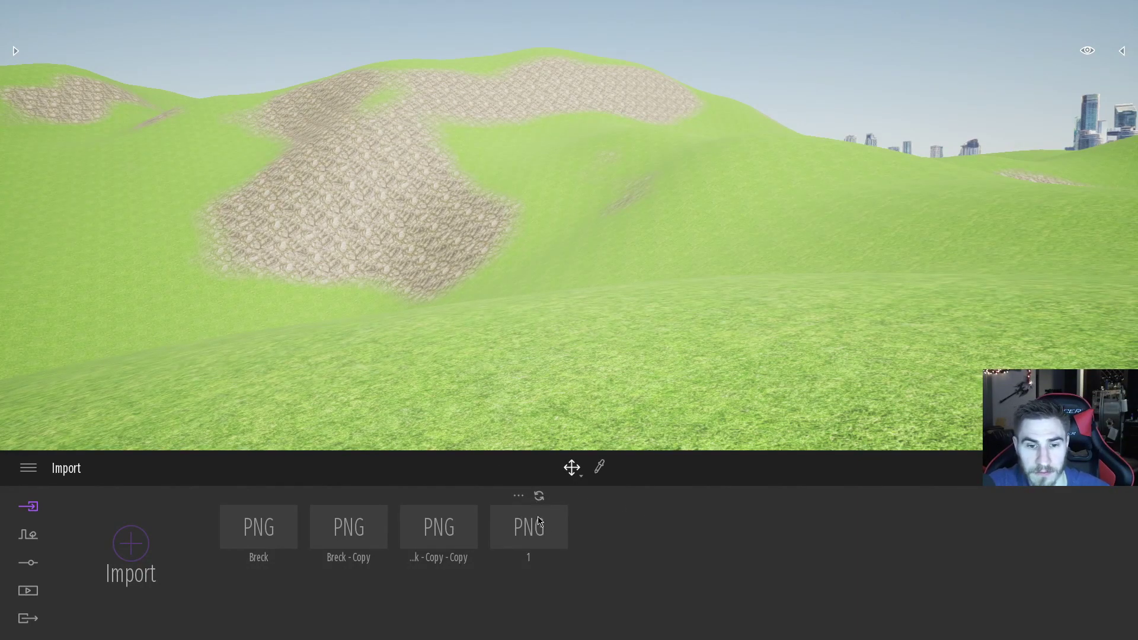
left_click(1122, 51)
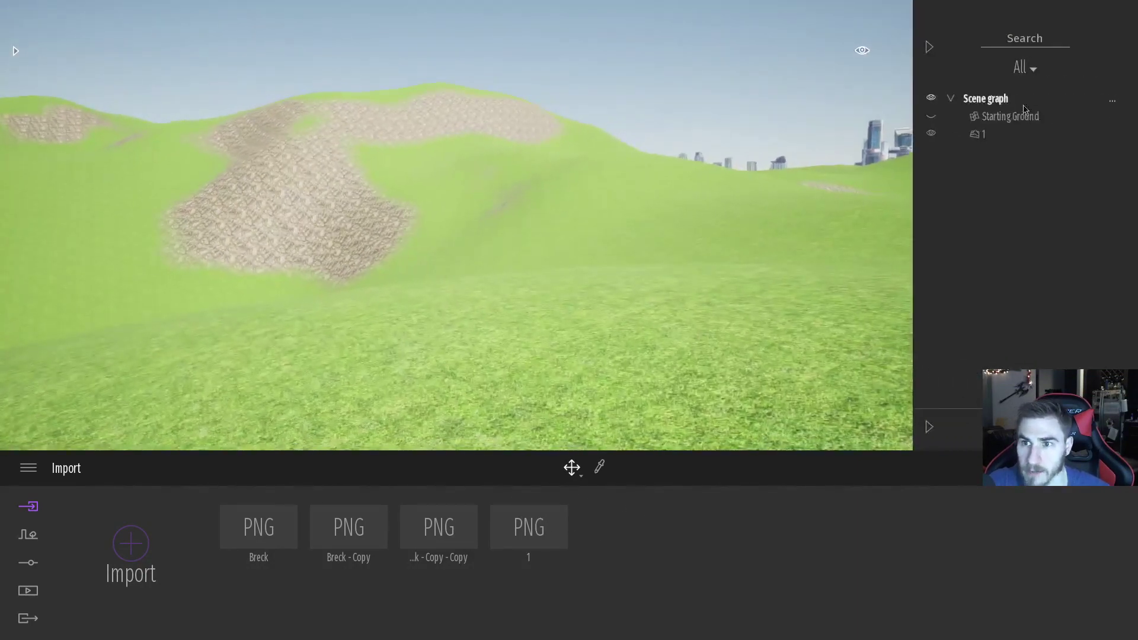
left_click(931, 133)
- Import 1.png from the 49_Heightmap folder as a landscape with an amplitude of 45 and smoothing off
left_click(133, 543)
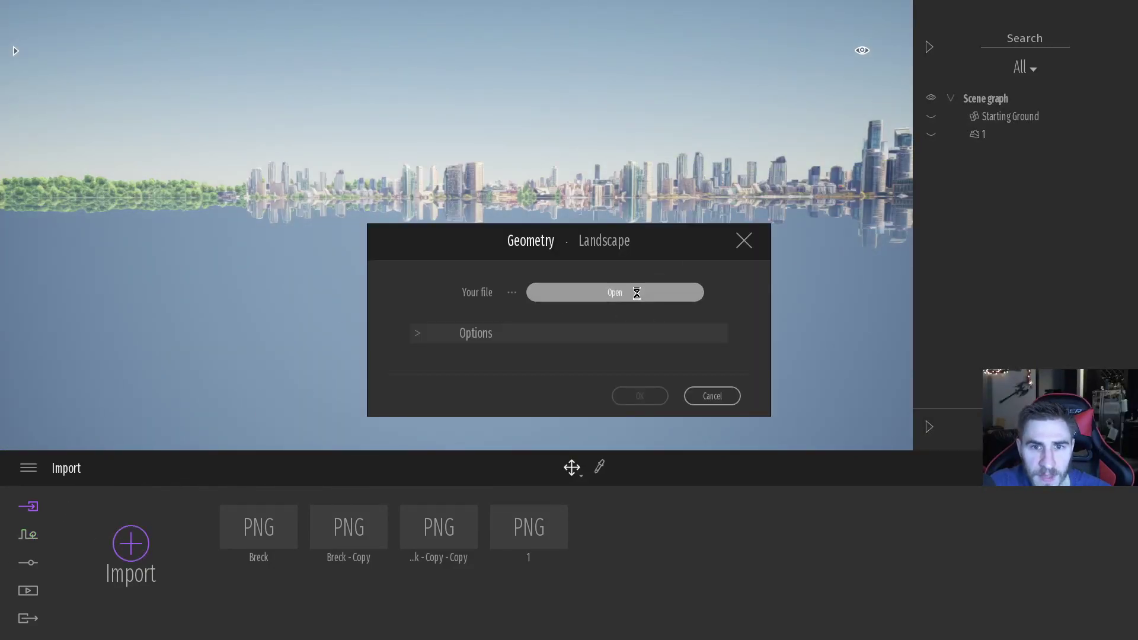
left_click(638, 297)
key("Escape")
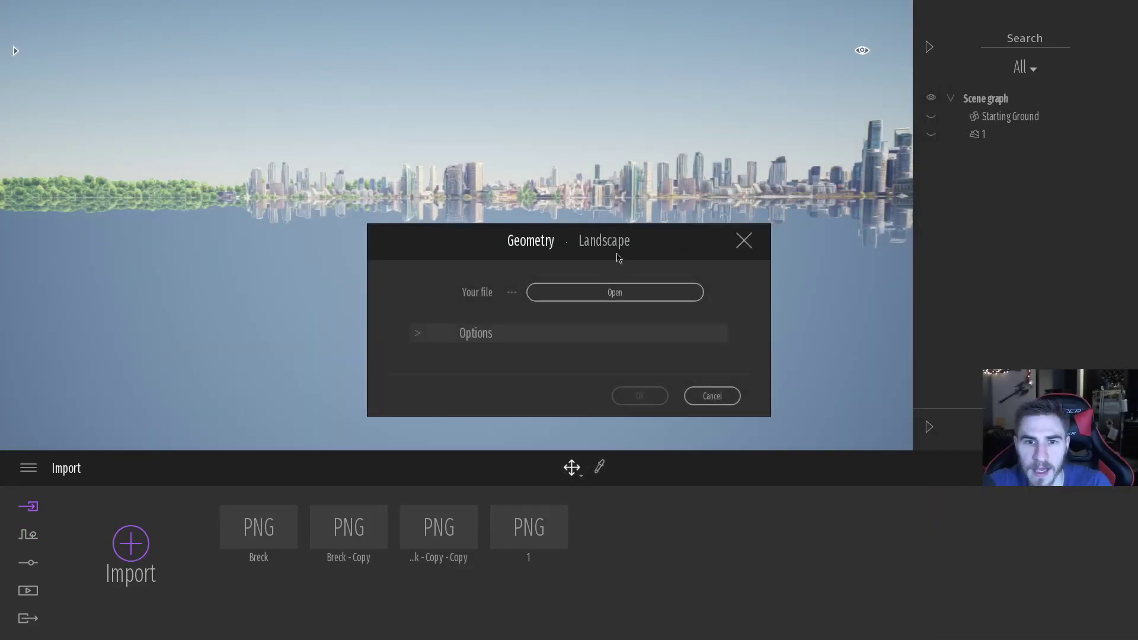
left_click(622, 290)
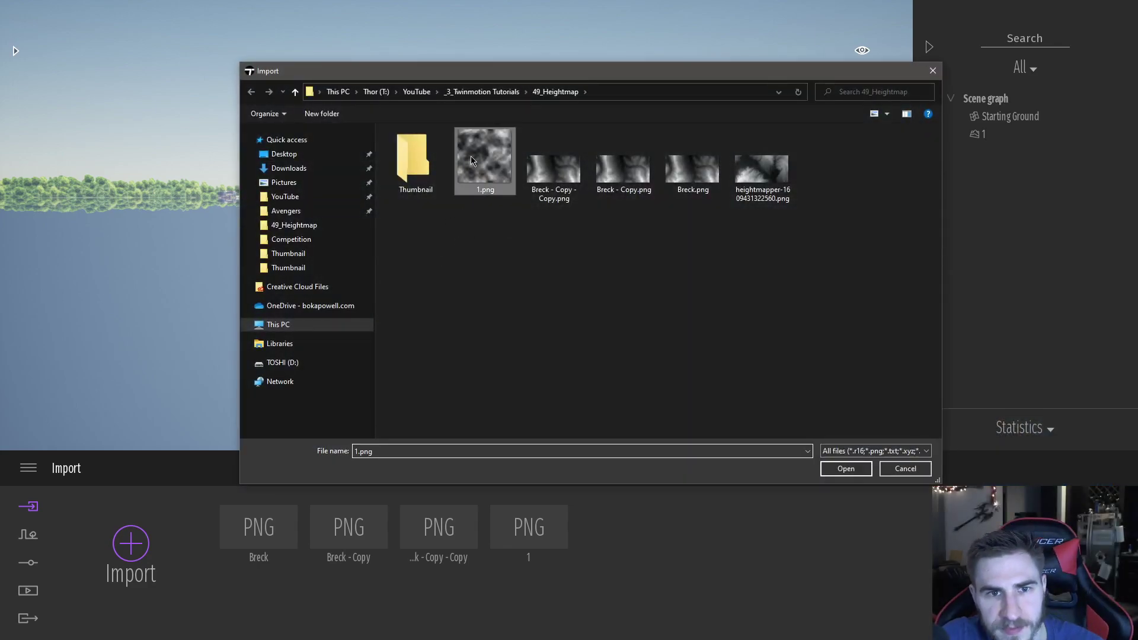
double_click(472, 160)
left_click(418, 334)
left_click_drag(532, 382, 484, 382)
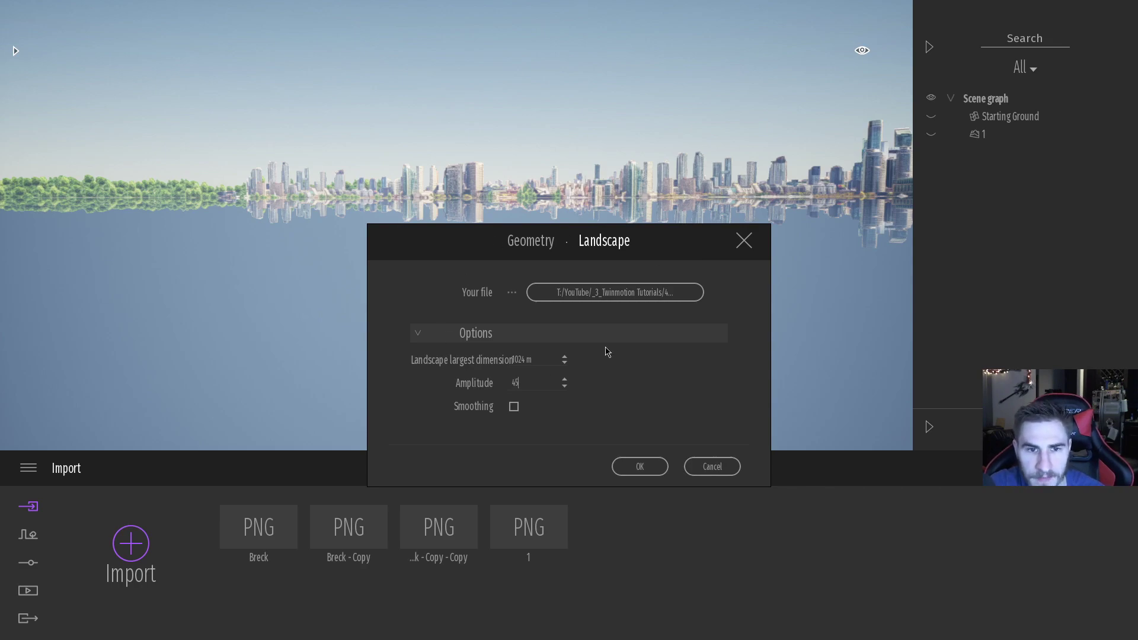
left_click(652, 467)
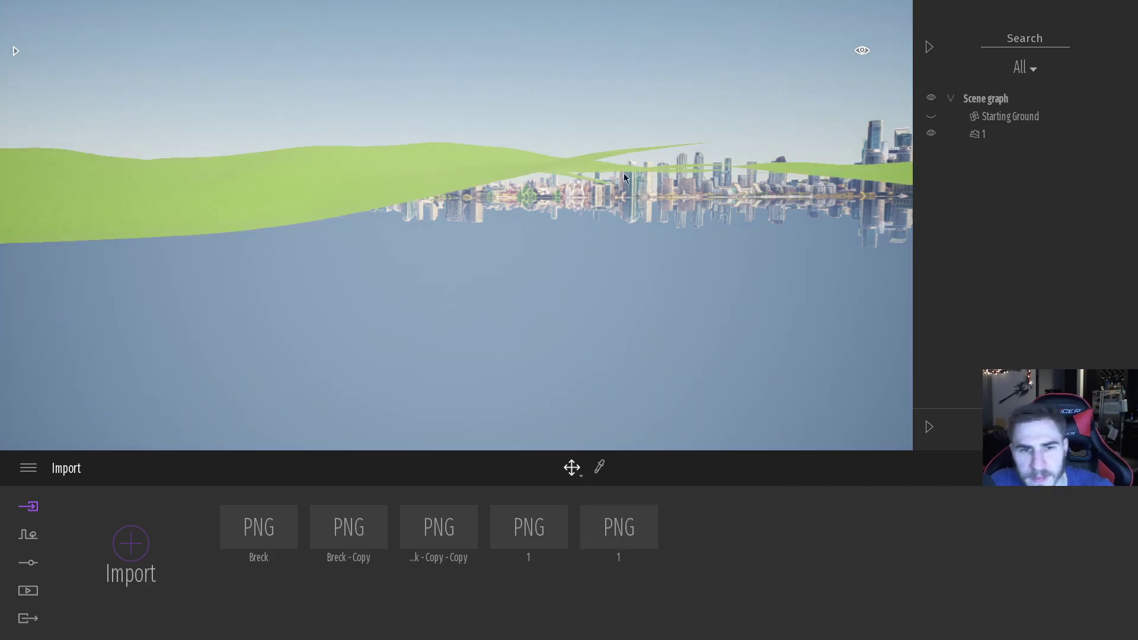
- Examine the newly imported landscape's gentler hills from above and from near ground level
left_click(929, 47)
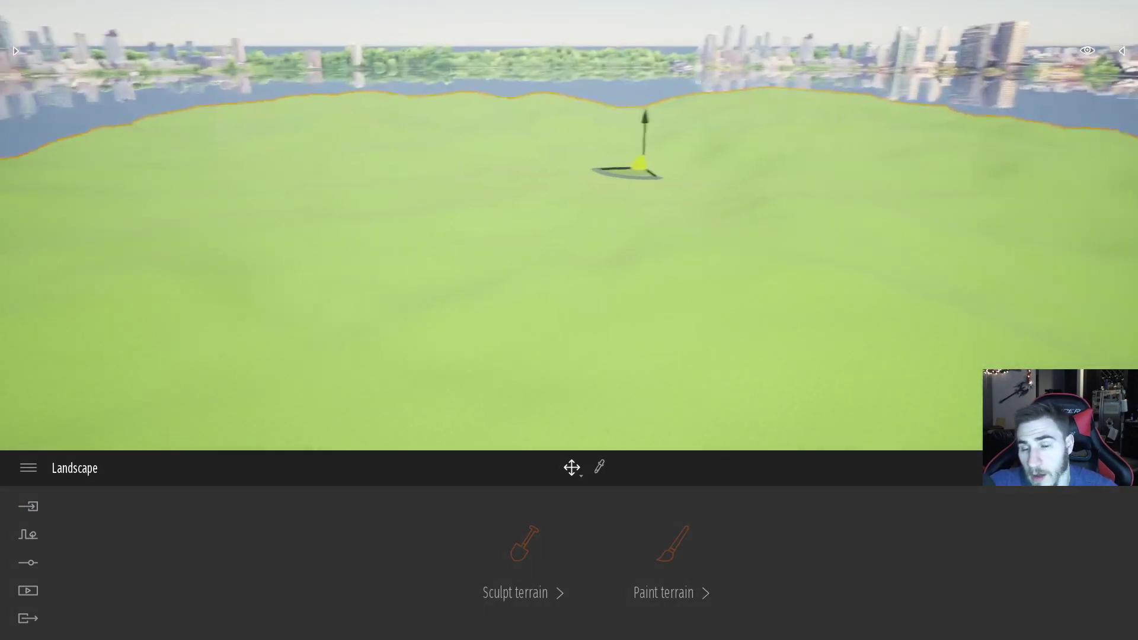
right_click_drag(569, 225, 629, 194)
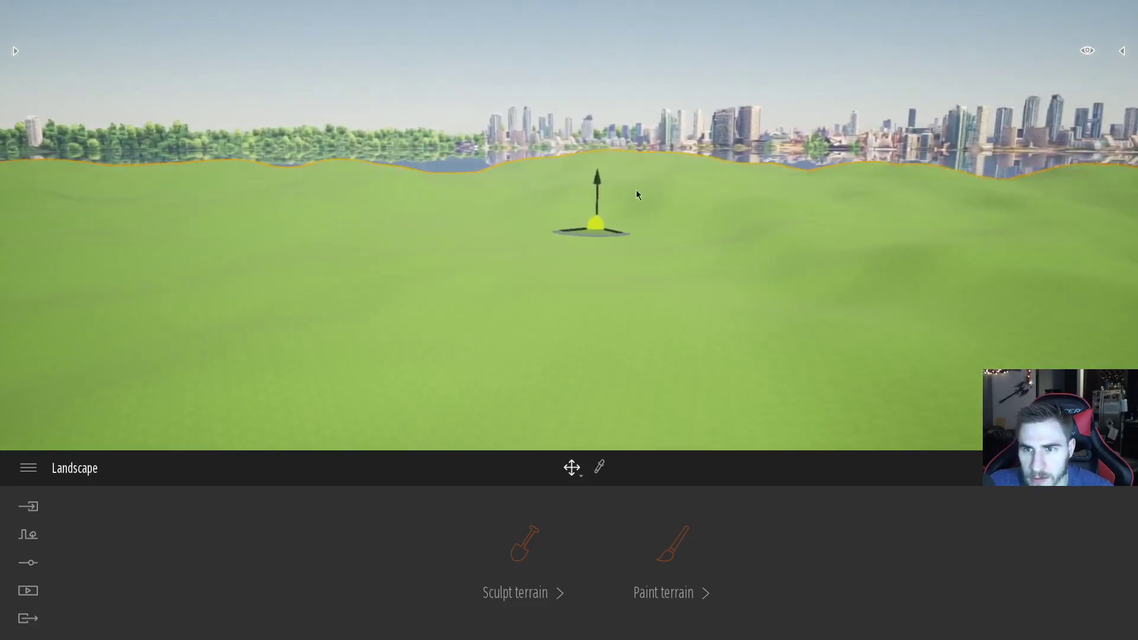
left_click(1089, 51)
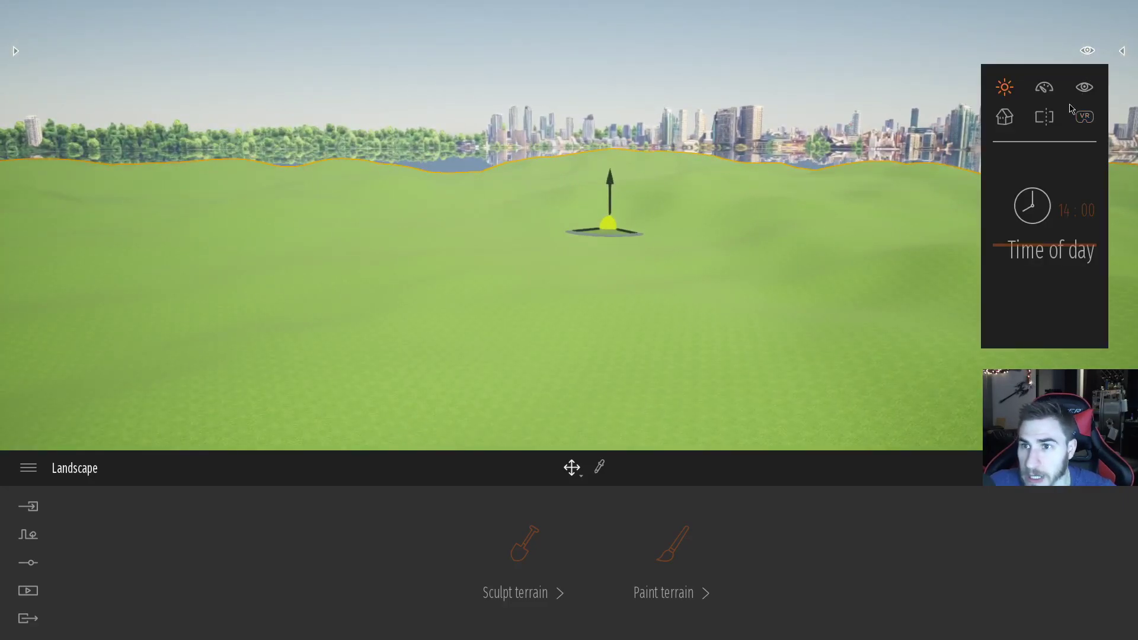
left_click(1085, 89)
left_click(1044, 236)
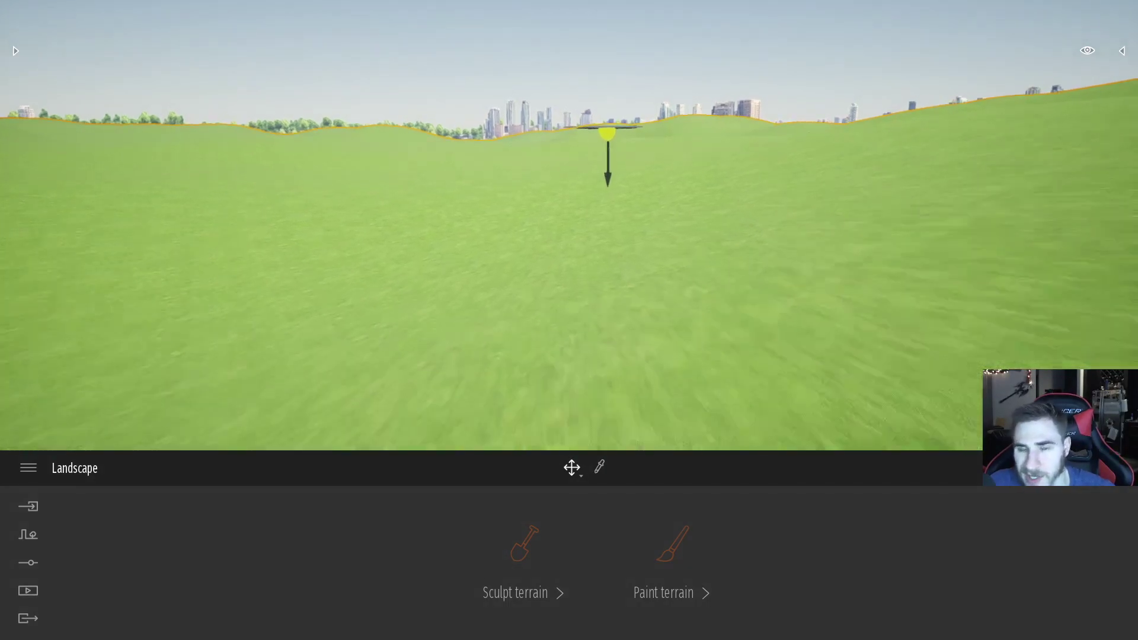
key("w")
right_click_drag(593, 237, 498, 221)
key("w")
right_click_drag(640, 282, 591, 279)
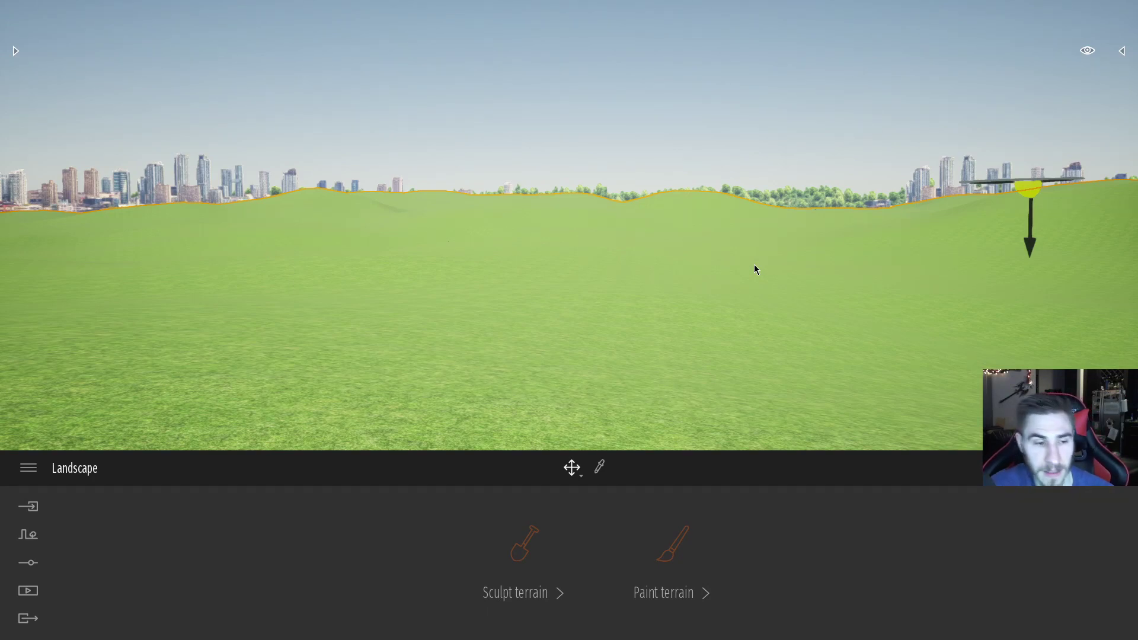
- Look over the location settings and the Urban context's street map, and clear the landscape selection
left_click(28, 562)
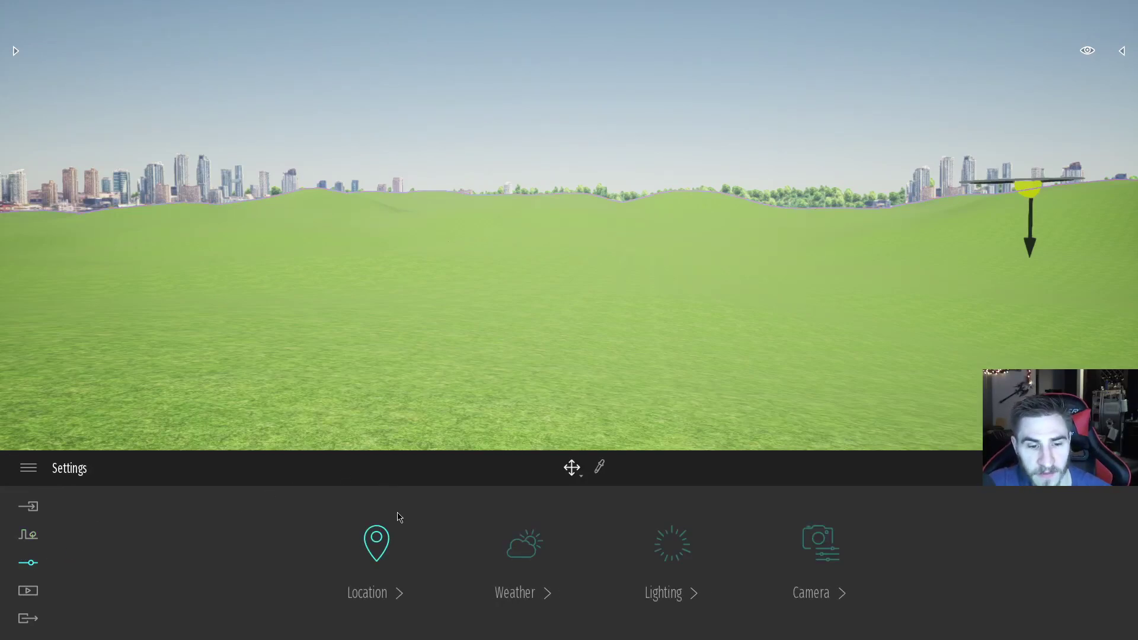
left_click(376, 542)
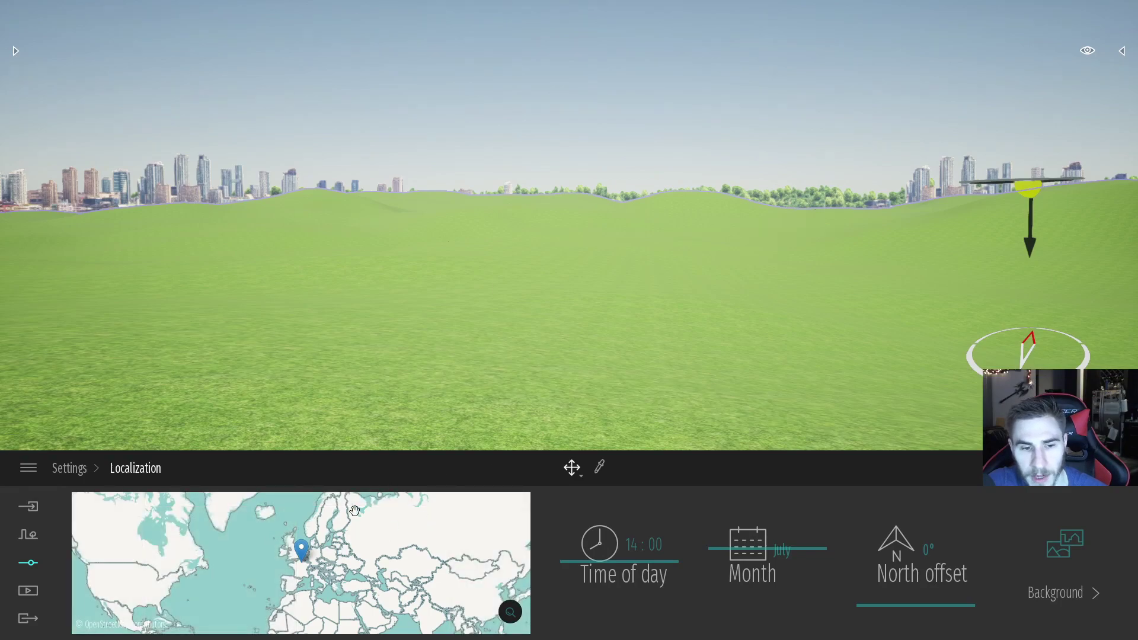
left_click(33, 540)
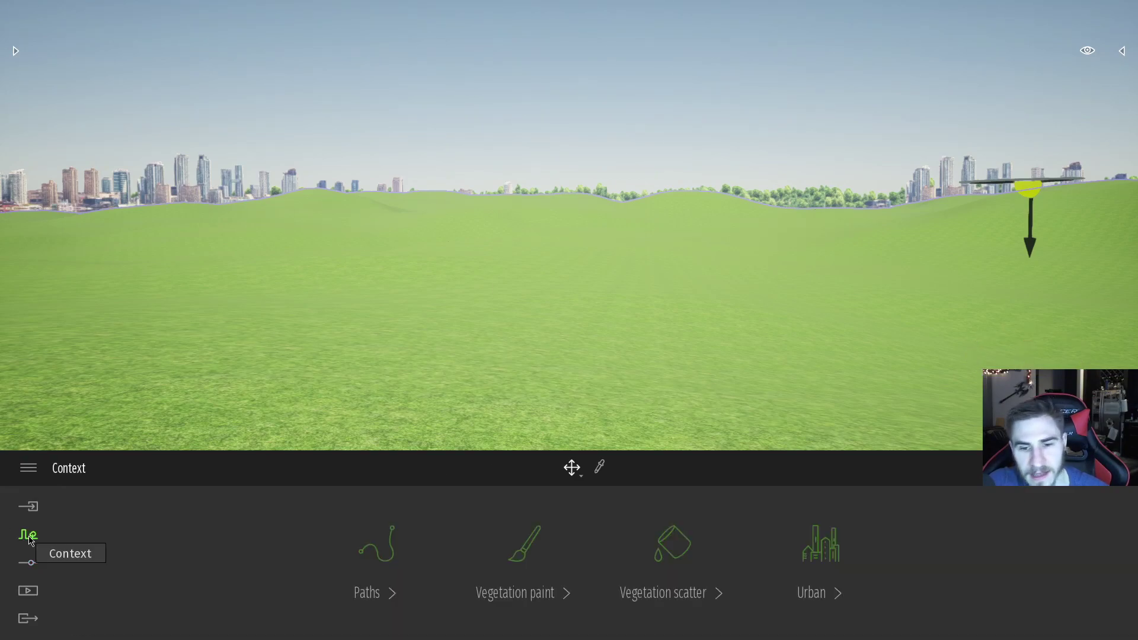
left_click(803, 539)
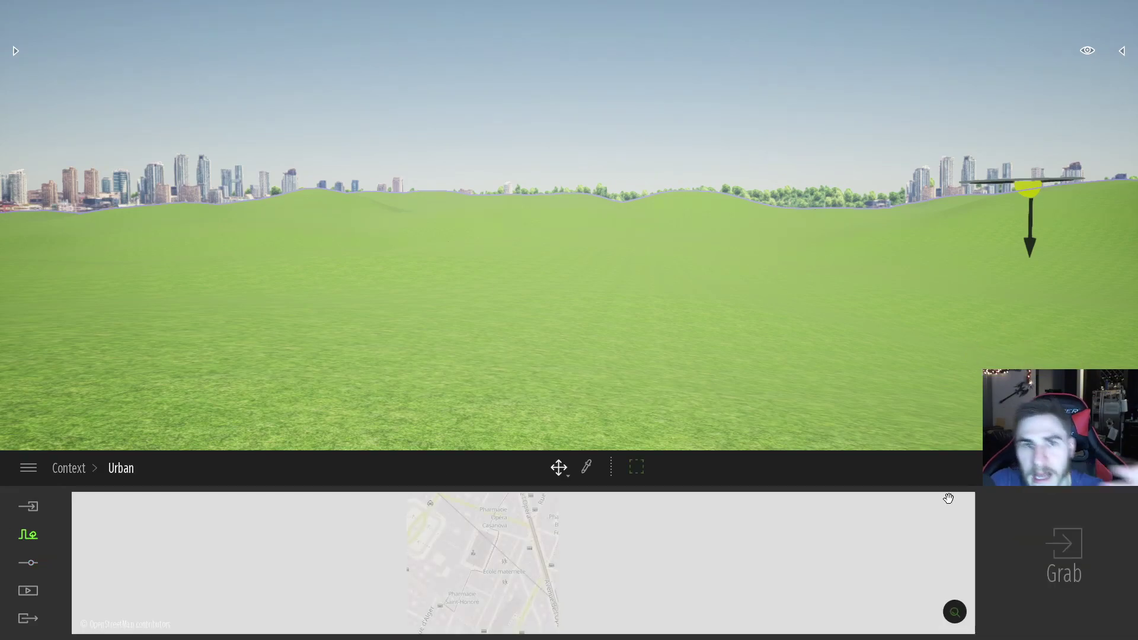
scroll(580, 551, "down", 2)
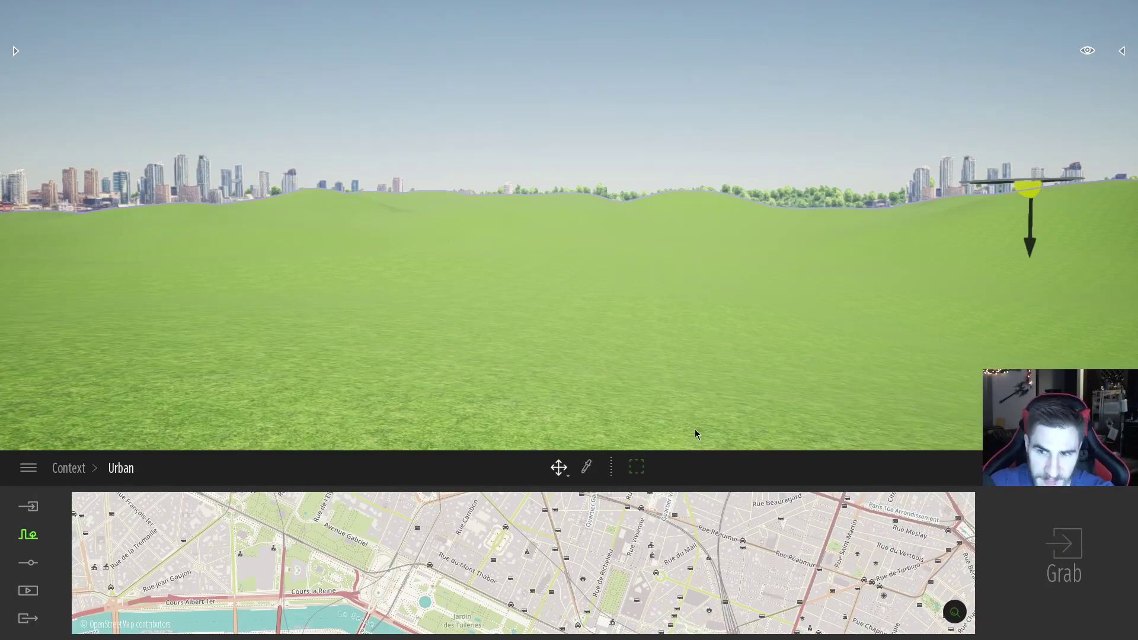
left_click(692, 122)
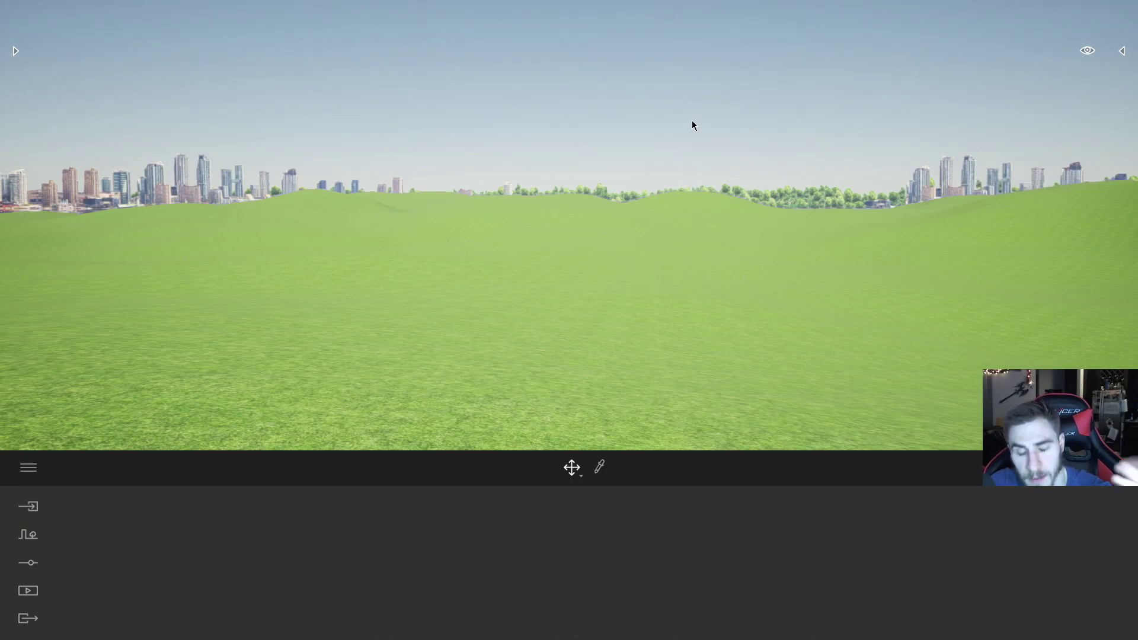